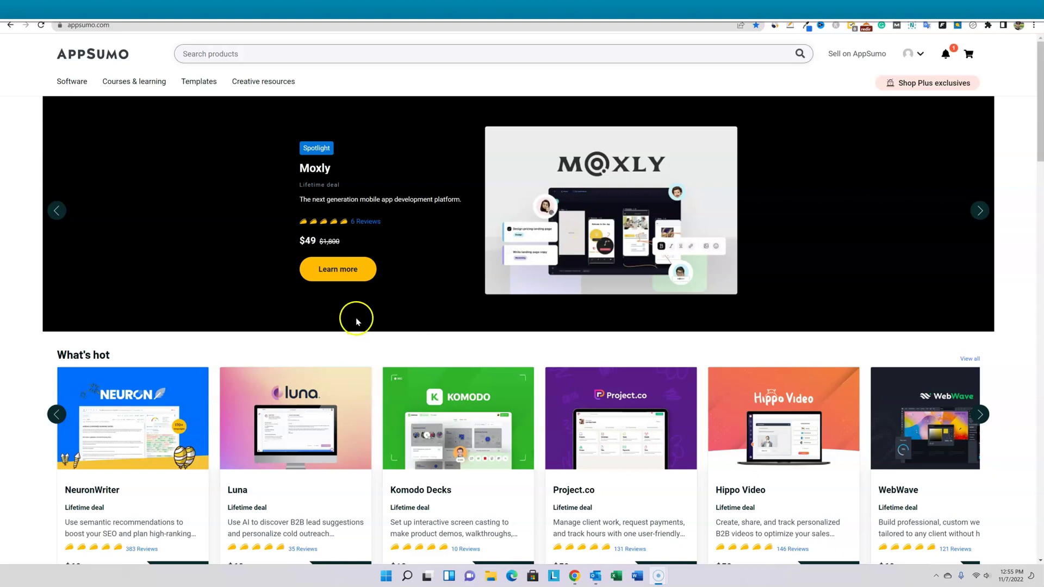
scroll(355, 318, "down", 1)
Open the NeuronWriter deal from What's hot and select the '3 Codes : $207' plan.
left_click(114, 400)
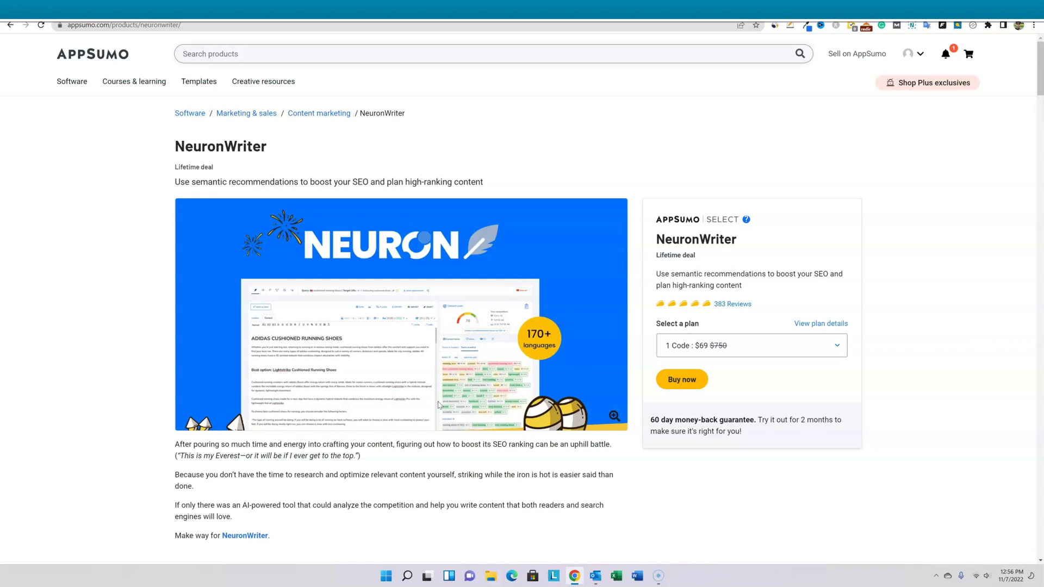
left_click(830, 351)
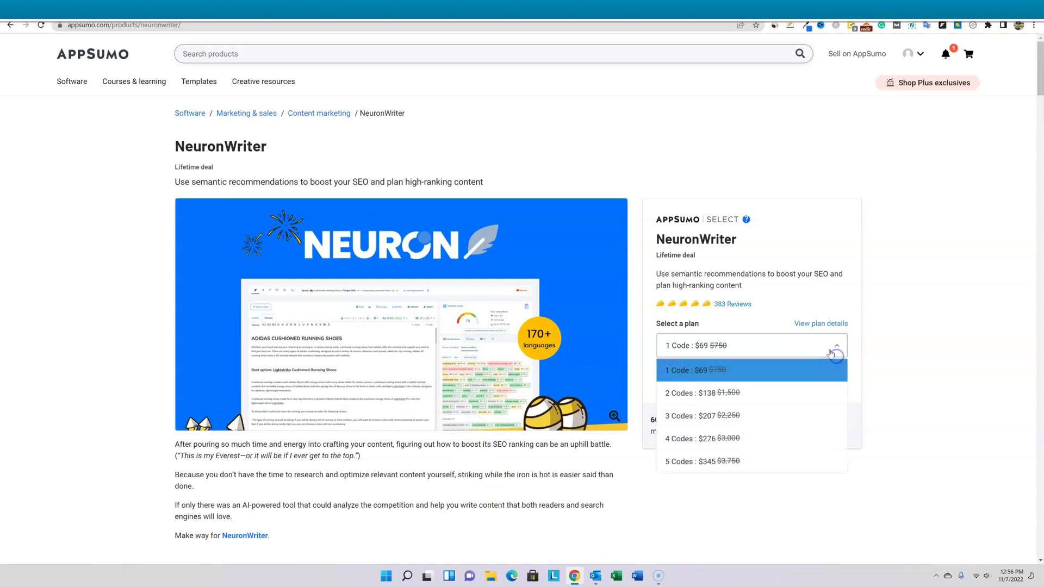
left_click(723, 416)
scroll(362, 431, "down", 1)
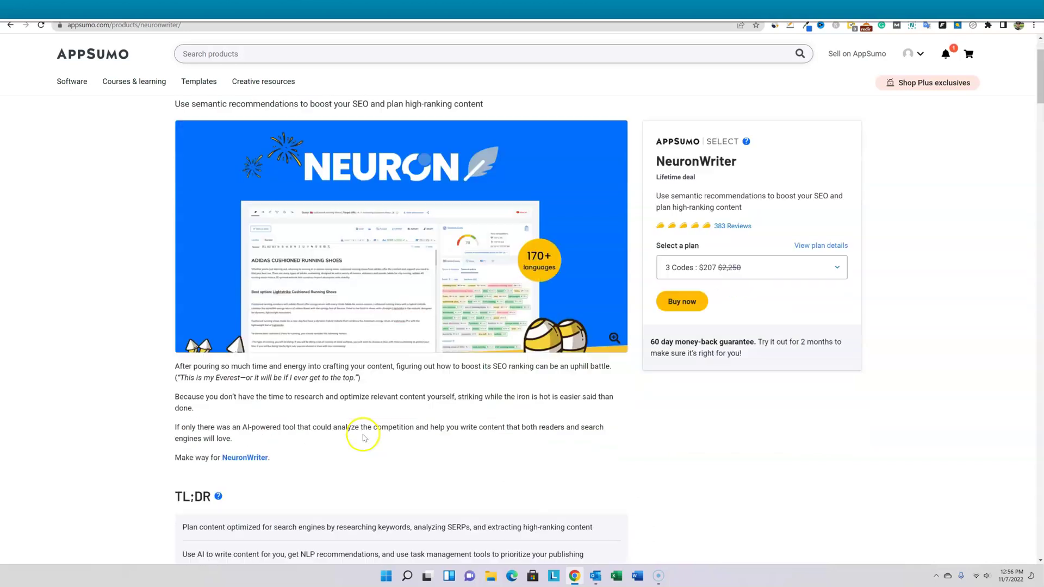
scroll(270, 199, "down", 2)
Compare the Single, Double and Multiple tiers, including Multiple's extra code quantities, then read the founders' post.
left_click(280, 54)
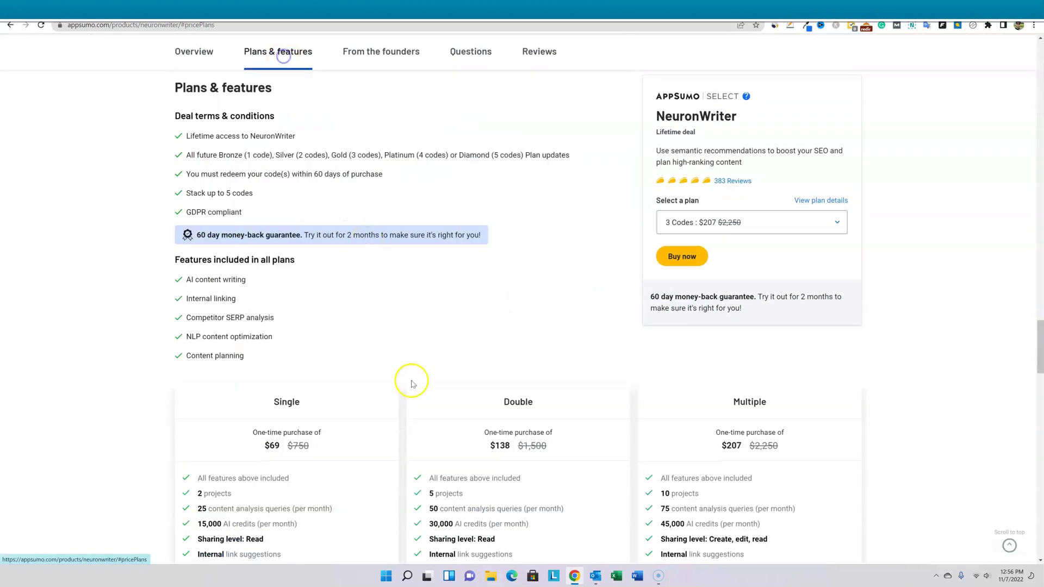
scroll(423, 371, "down", 2)
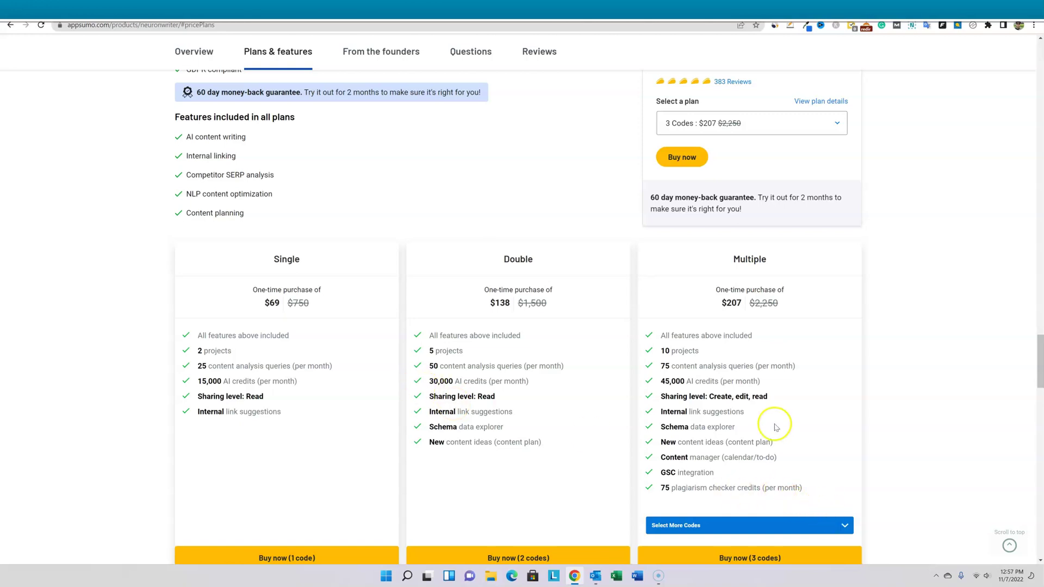
left_click_drag(661, 366, 797, 369)
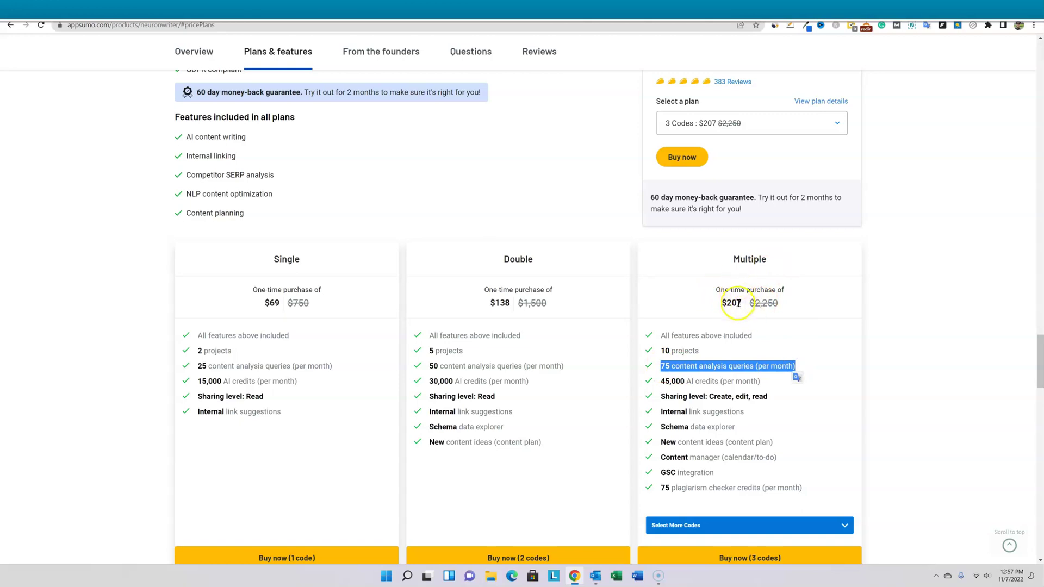
scroll(750, 367, "down", 2)
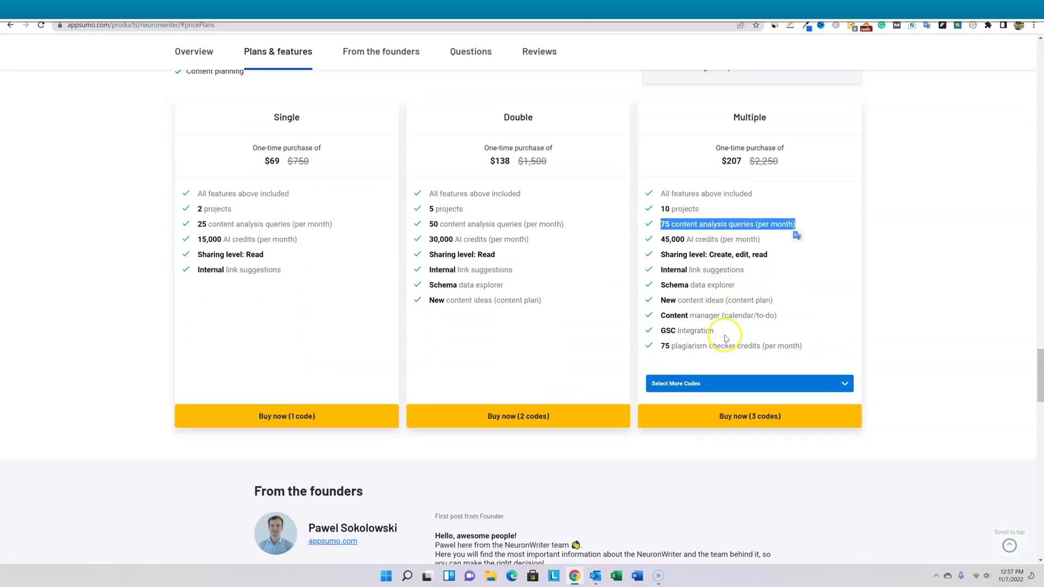
left_click(841, 383)
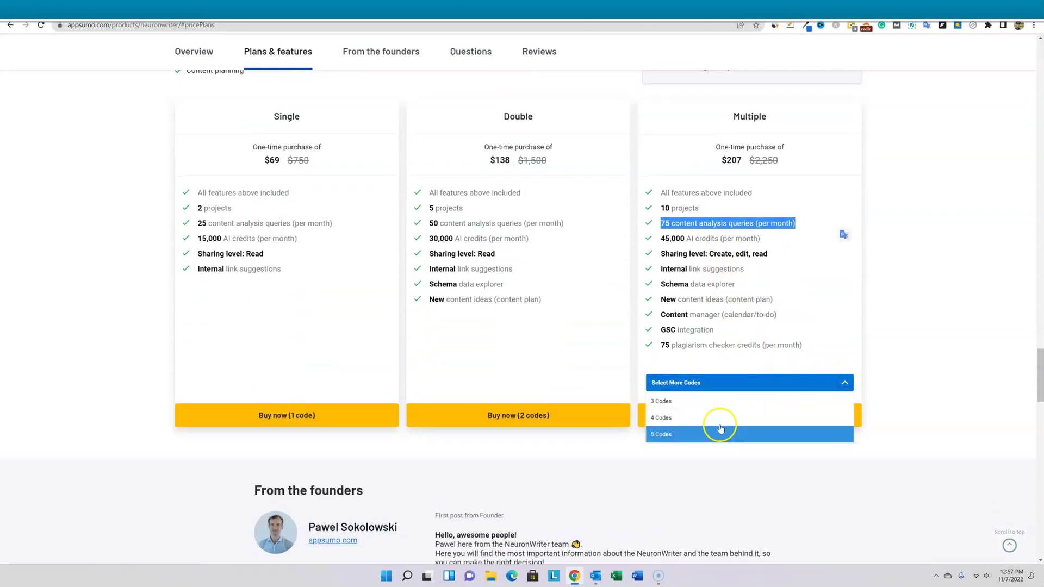
left_click(813, 385)
scroll(718, 367, "down", 3)
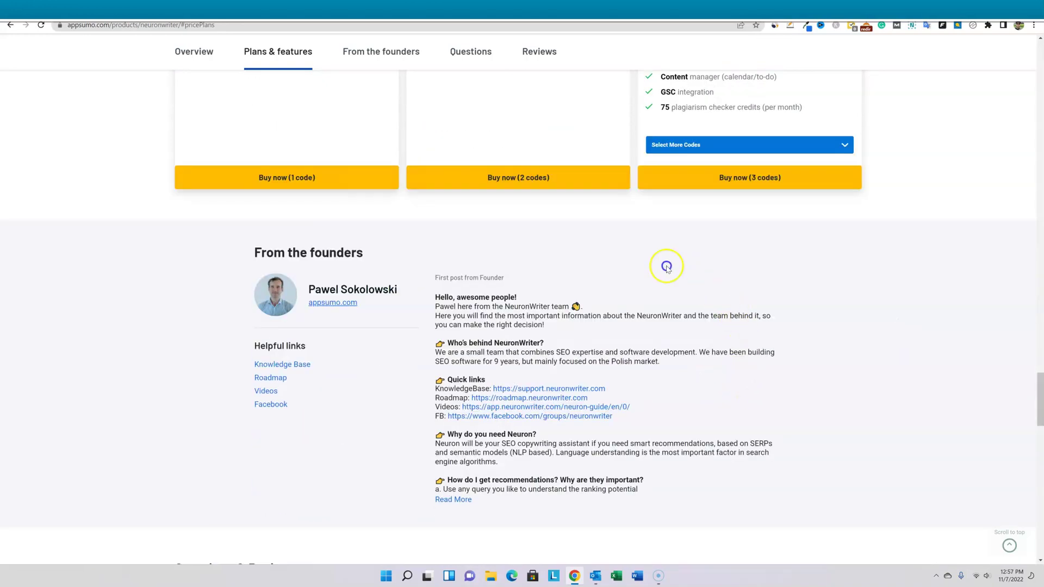
left_click_drag(666, 266, 347, 253)
left_click(612, 271)
scroll(295, 406, "down", 1)
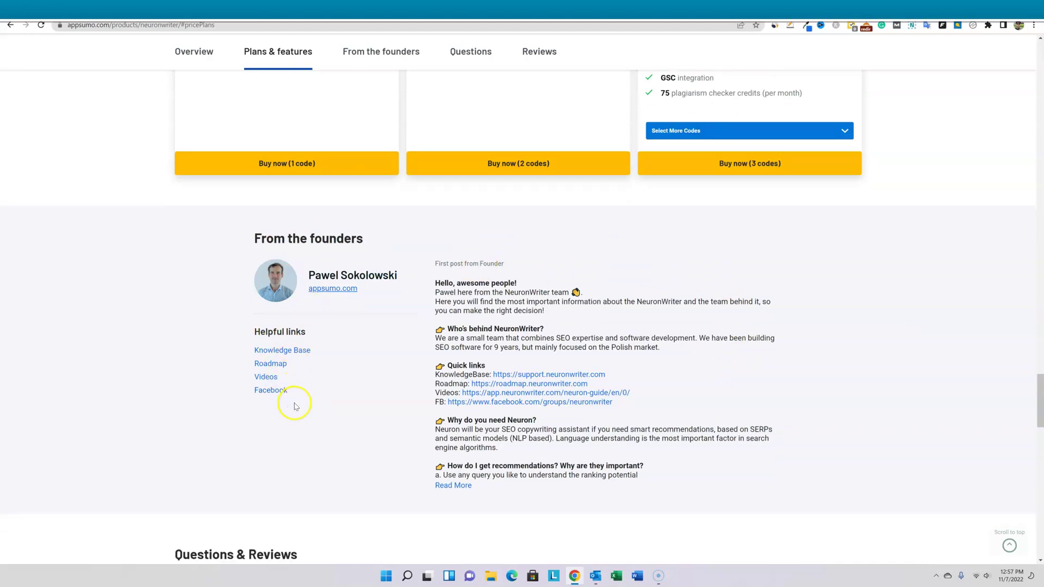
scroll(301, 396, "down", 2)
scroll(571, 269, "up", 2)
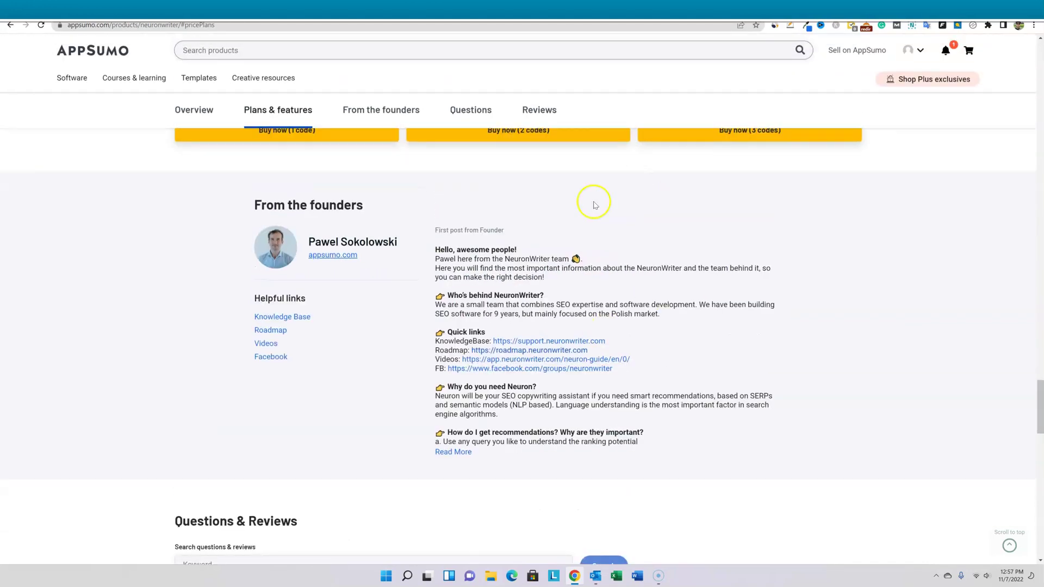
scroll(445, 437, "down", 5)
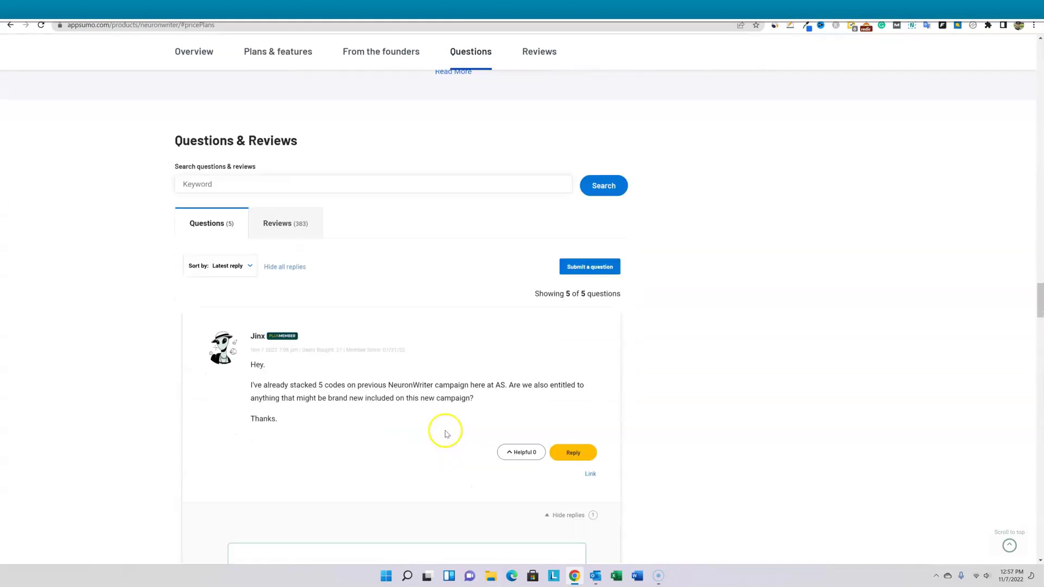
scroll(392, 412, "down", 4)
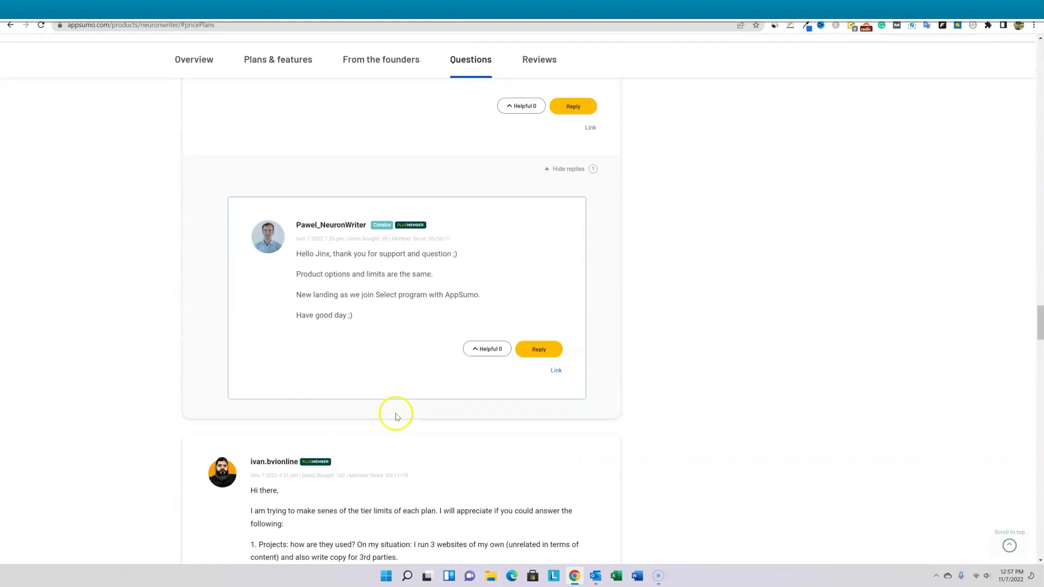
scroll(359, 367, "up", 1)
scroll(416, 433, "down", 3)
scroll(415, 433, "down", 2)
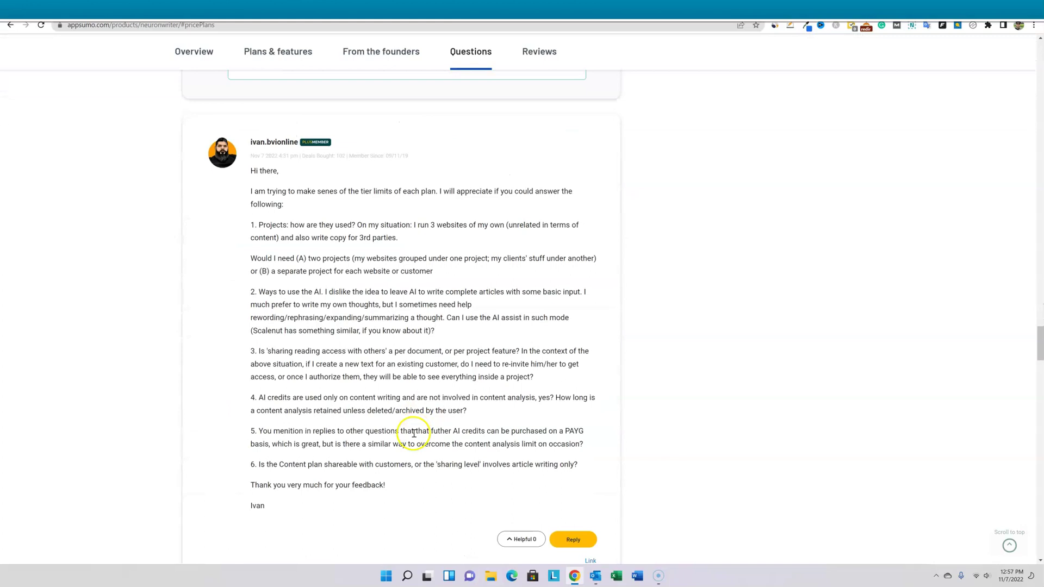
scroll(414, 436, "down", 1)
scroll(383, 408, "down", 5)
scroll(315, 368, "down", 1)
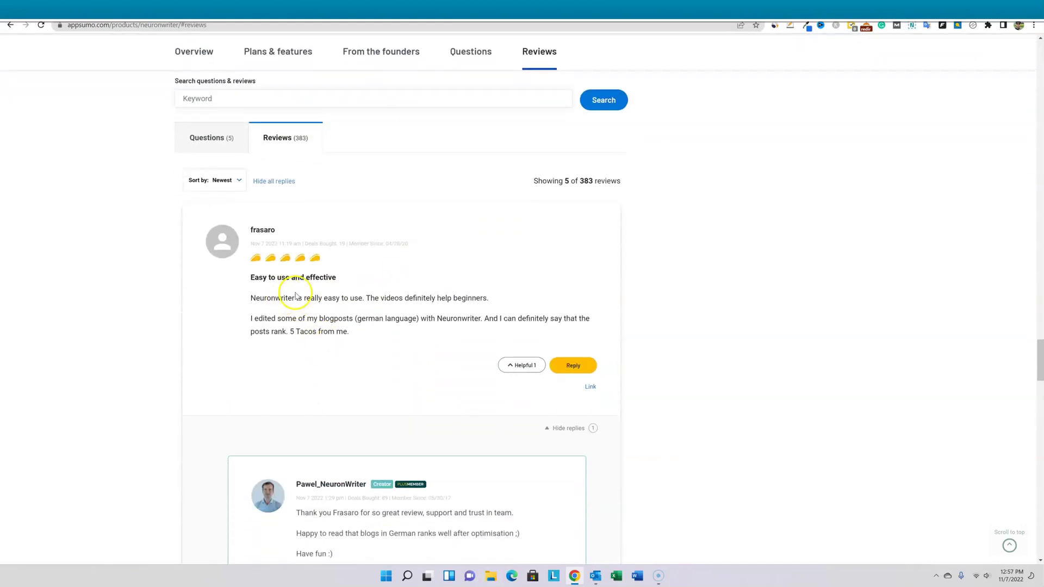
scroll(484, 384, "down", 1)
scroll(484, 384, "down", 2)
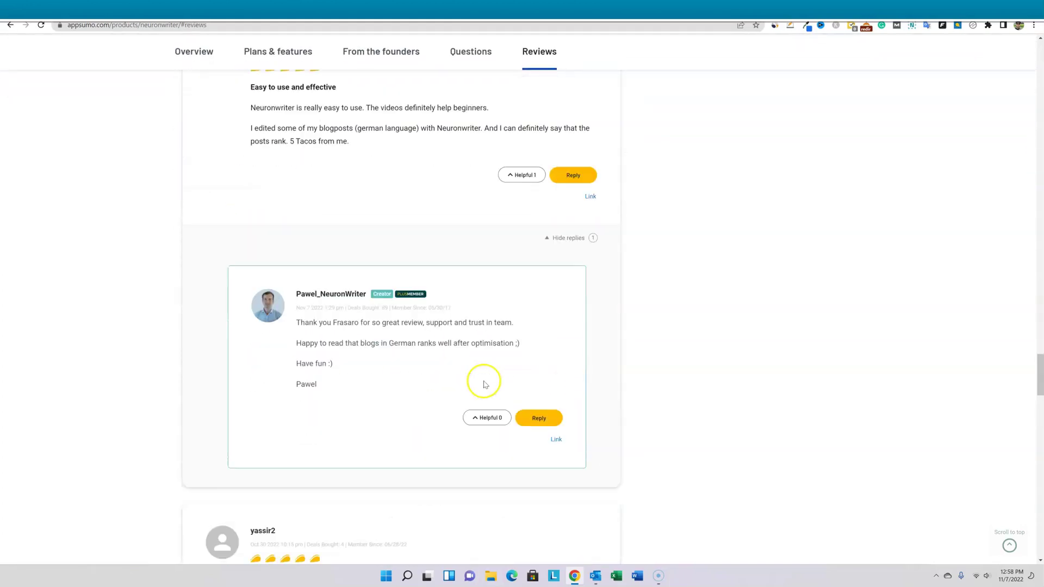
scroll(483, 380, "down", 1)
scroll(492, 392, "down", 3)
scroll(489, 380, "down", 4)
scroll(490, 378, "down", 2)
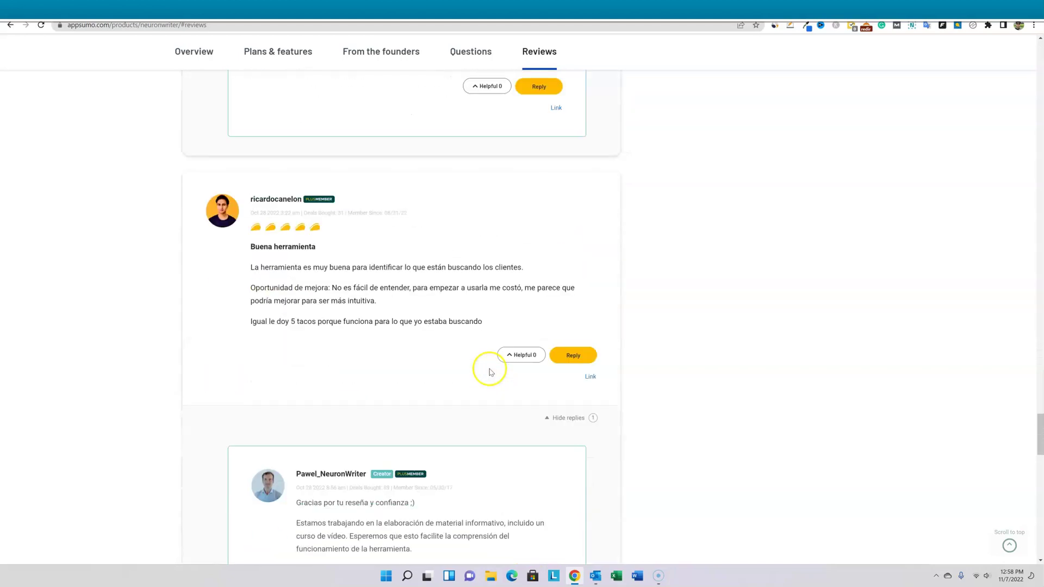
scroll(489, 367, "down", 3)
scroll(490, 367, "up", 3)
scroll(489, 365, "up", 5)
scroll(489, 386, "up", 10)
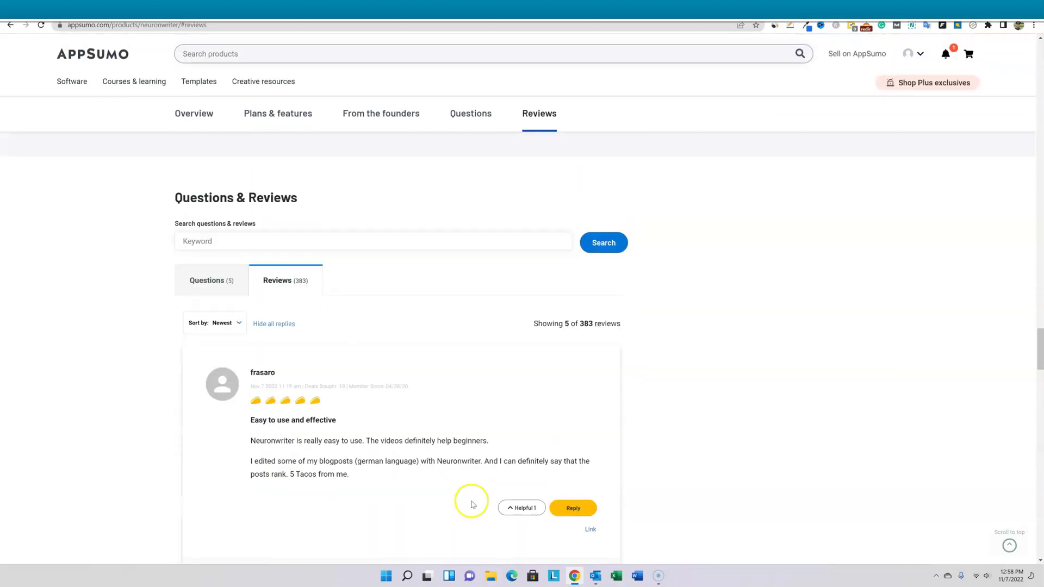
scroll(471, 498, "up", 2)
scroll(480, 489, "up", 5)
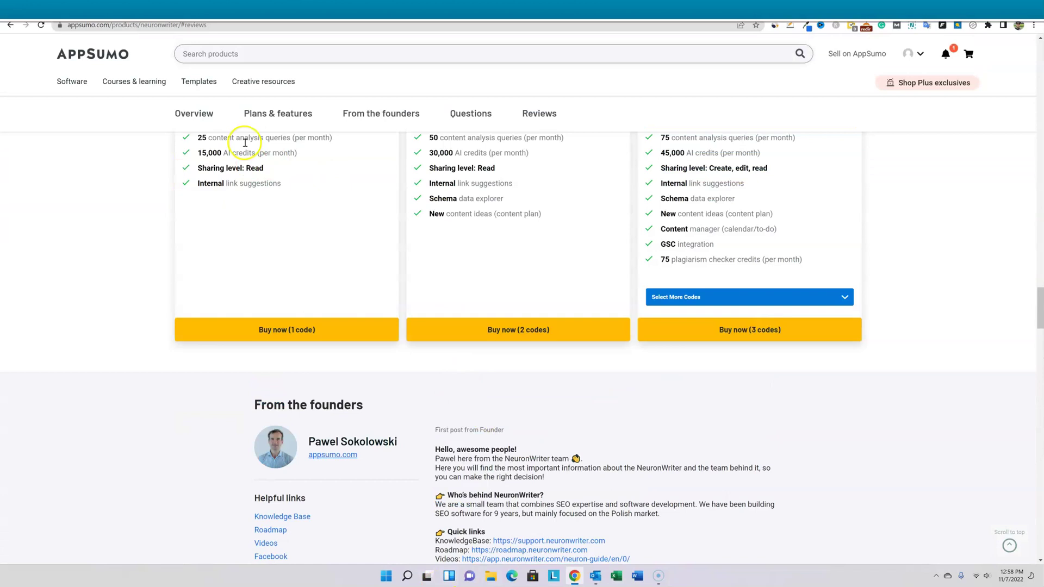
scroll(261, 163, "down", 1)
scroll(273, 204, "up", 3)
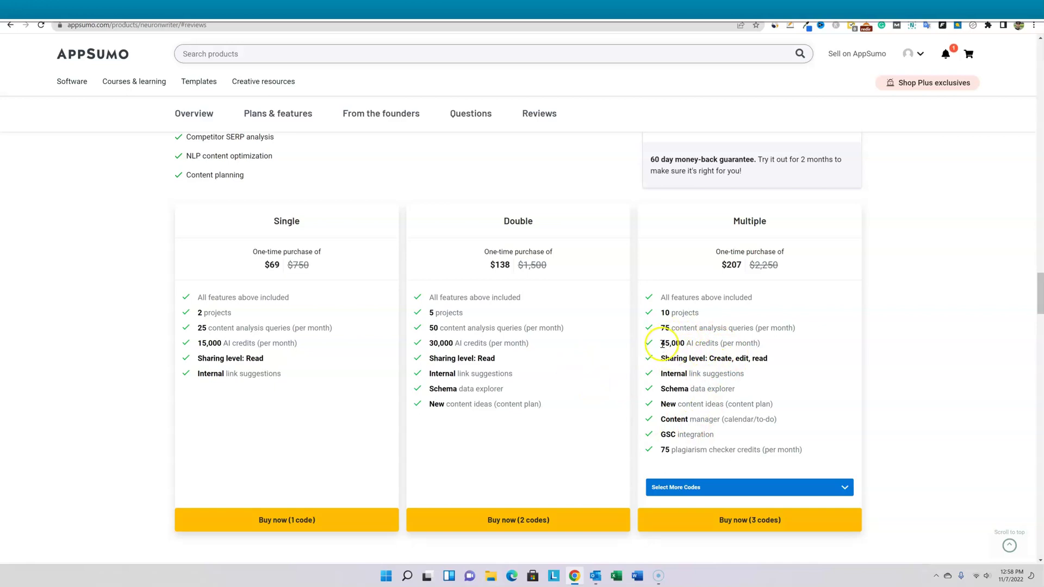
left_click_drag(662, 343, 761, 344)
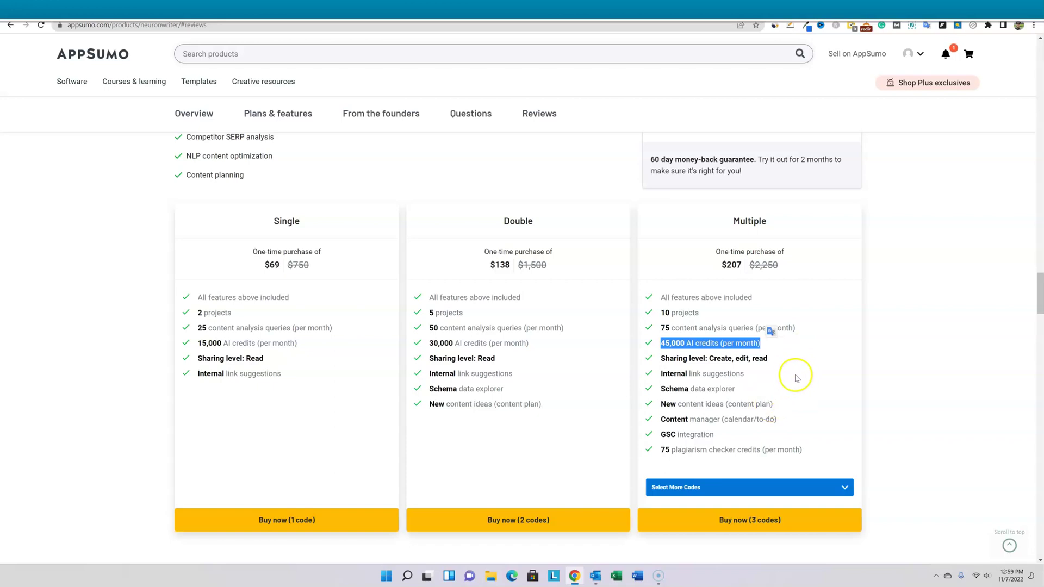
scroll(780, 208, "up", 3)
scroll(780, 207, "up", 2)
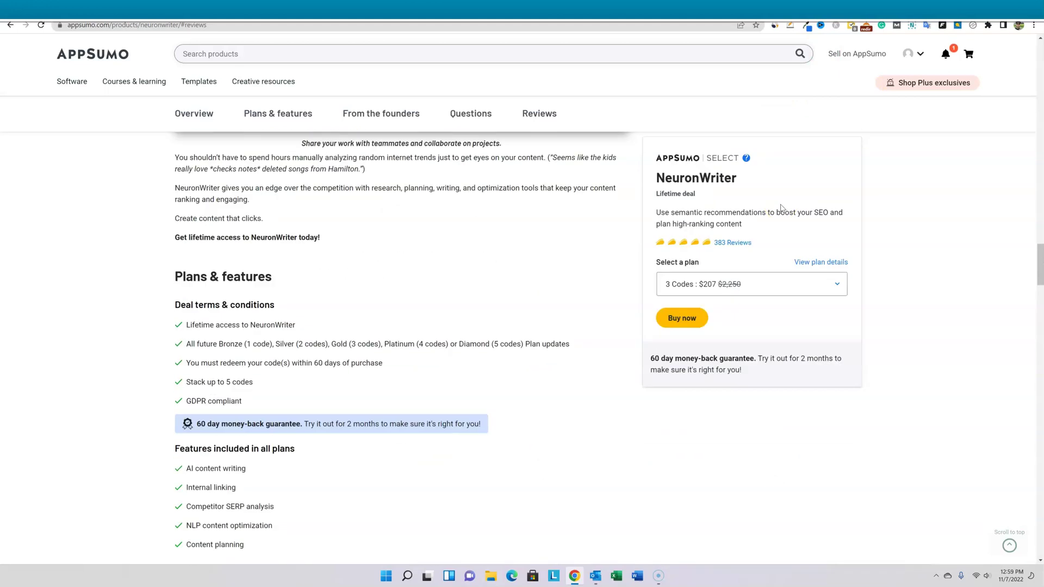
scroll(783, 210, "up", 2)
scroll(783, 210, "up", 2)
scroll(788, 231, "up", 1)
scroll(783, 247, "down", 1)
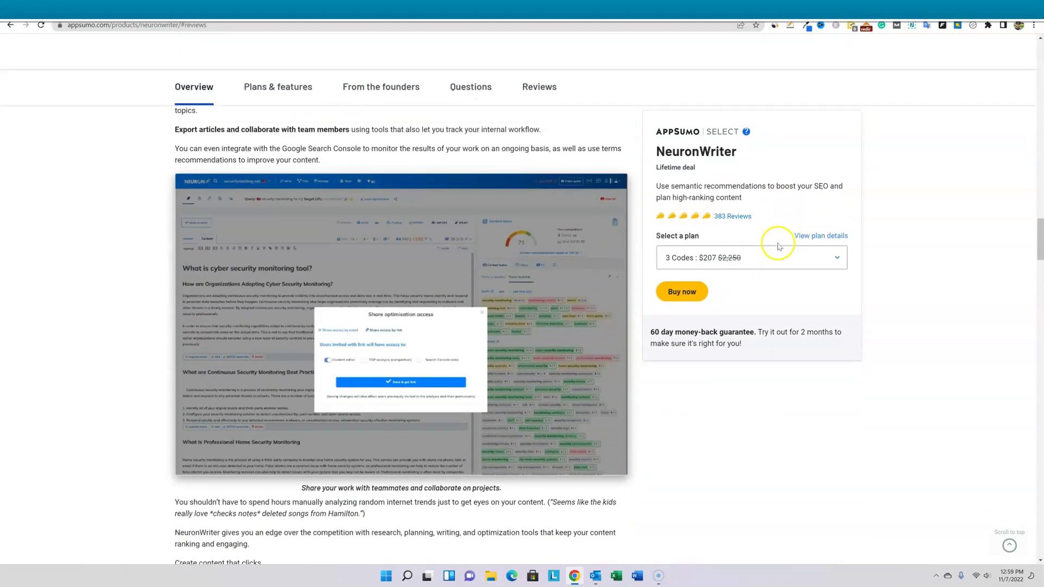
scroll(775, 243, "down", 2)
scroll(767, 239, "down", 1)
scroll(767, 239, "down", 2)
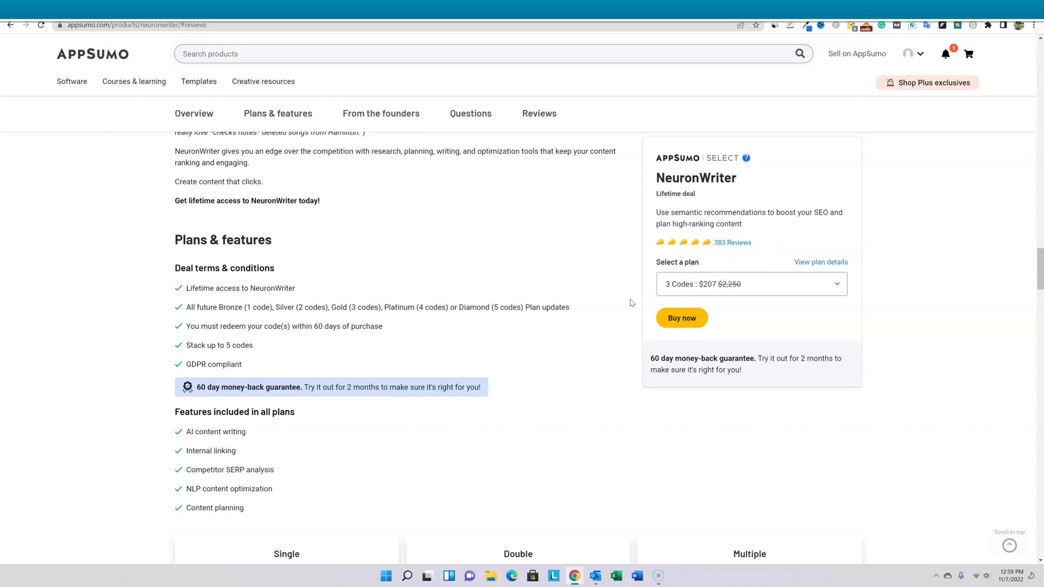
Review the 'how to make money bowling' keyword overview in Semrush, then select the keyword text.
left_click(752, 8)
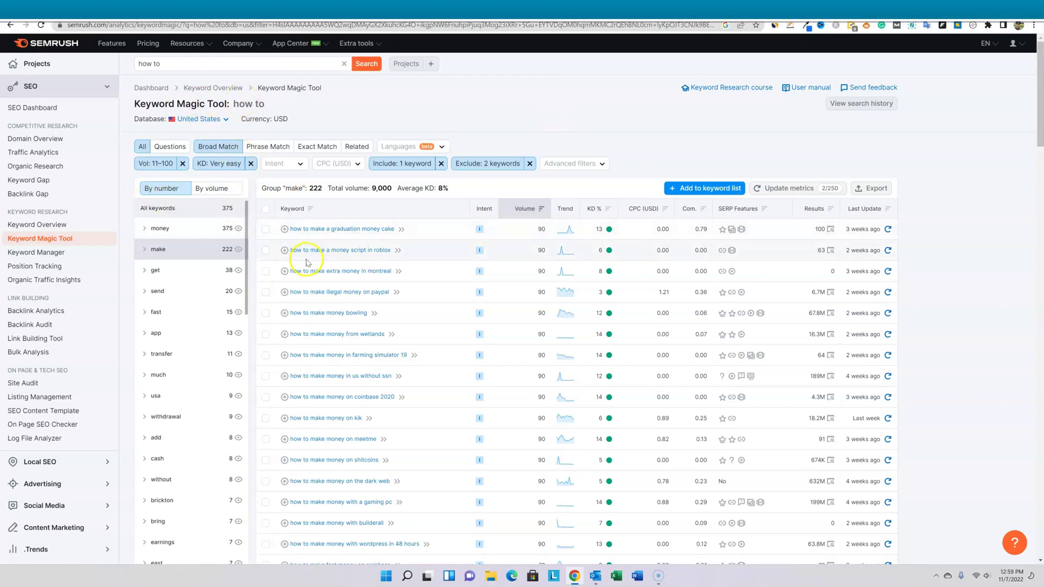
scroll(373, 256, "down", 3)
scroll(355, 249, "up", 3)
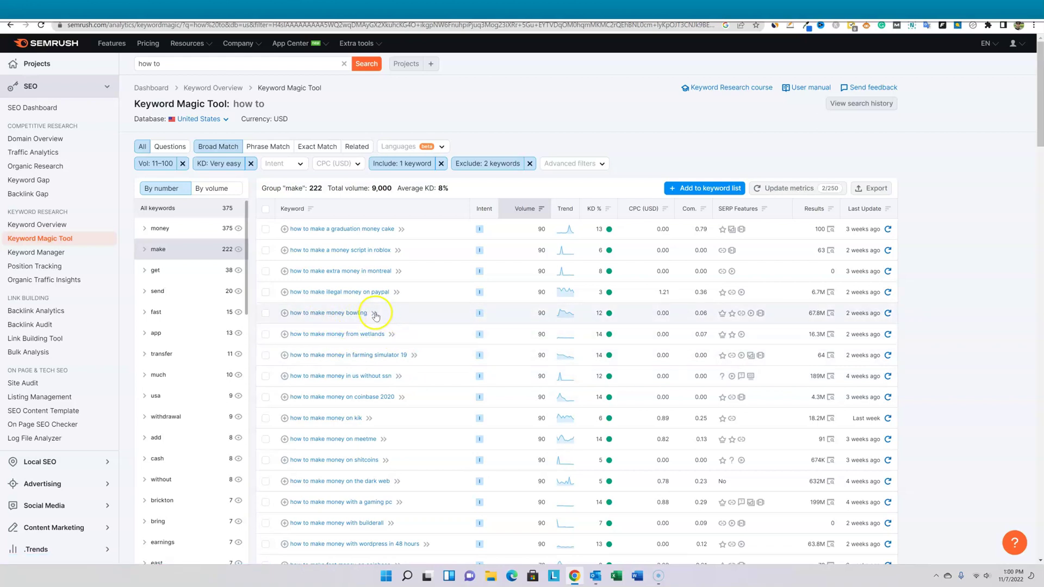
left_click(375, 315)
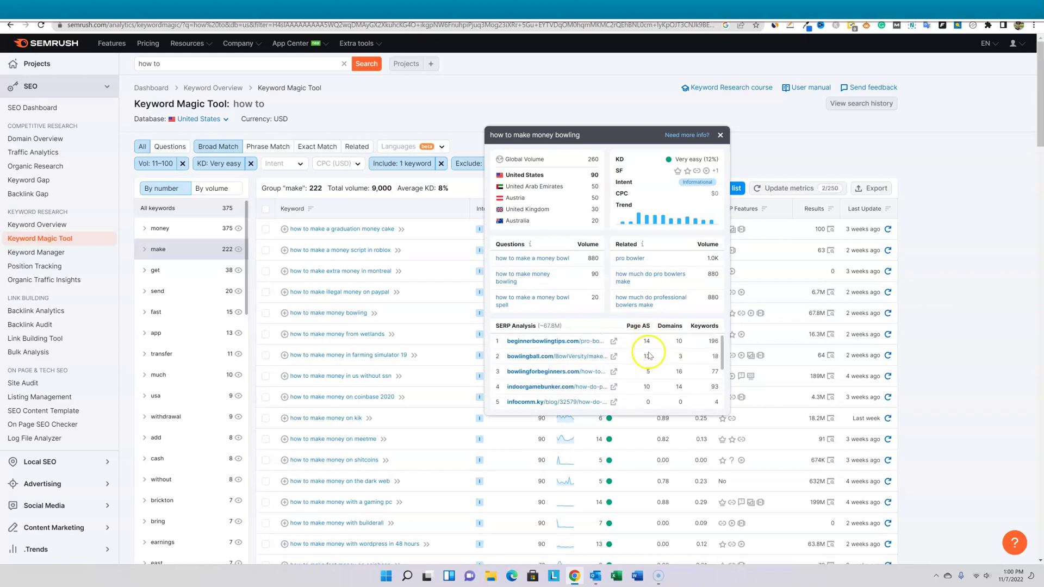
scroll(653, 363, "down", 2)
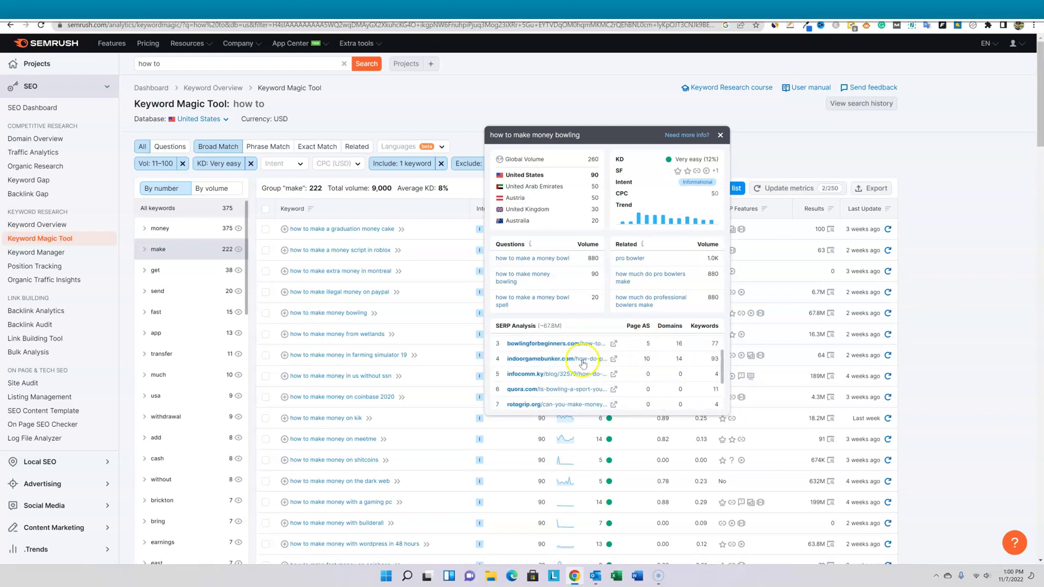
scroll(558, 371, "up", 3)
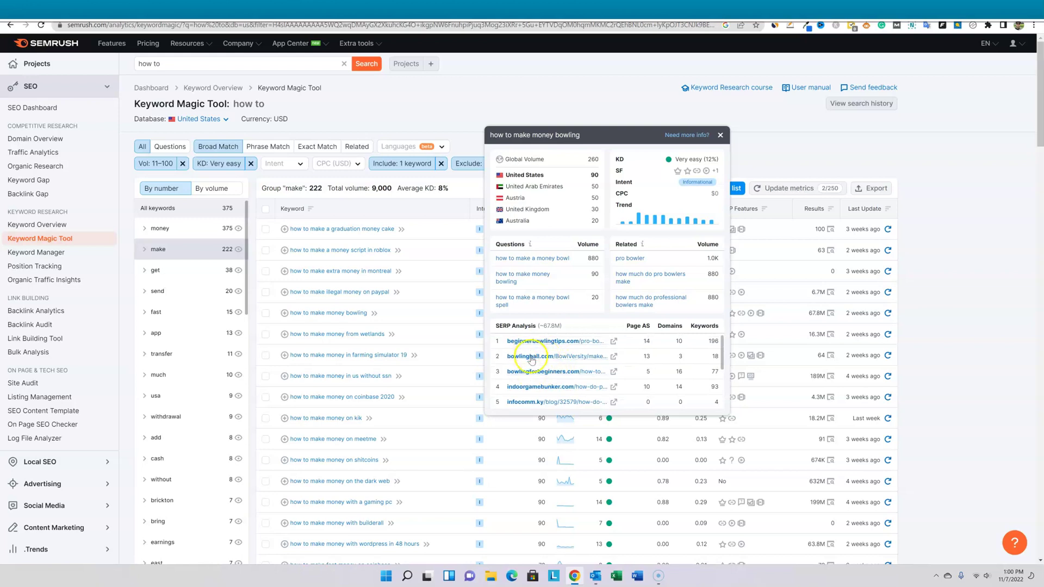
scroll(629, 367, "down", 2)
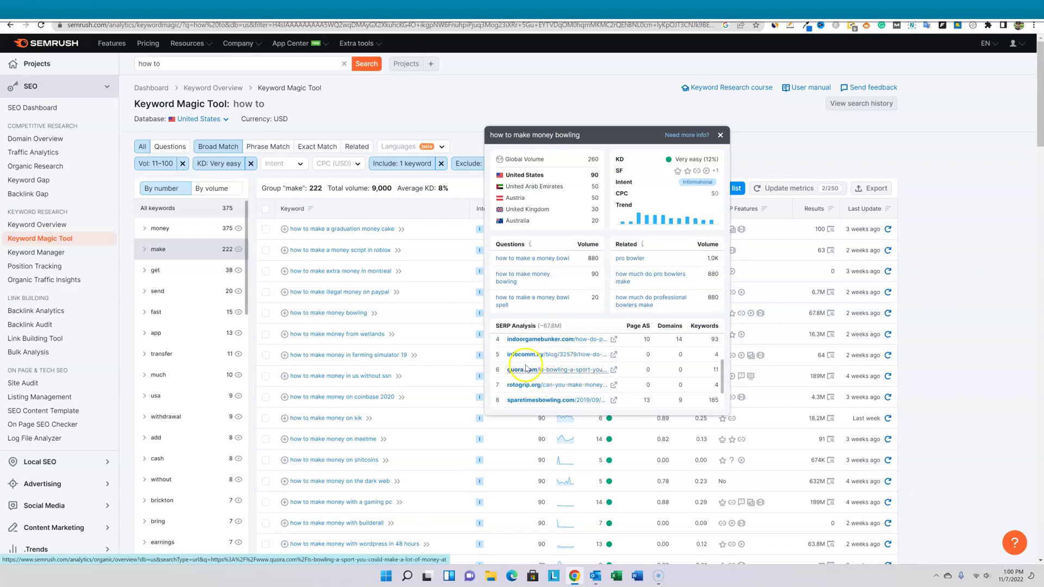
scroll(571, 360, "down", 2)
scroll(570, 361, "up", 3)
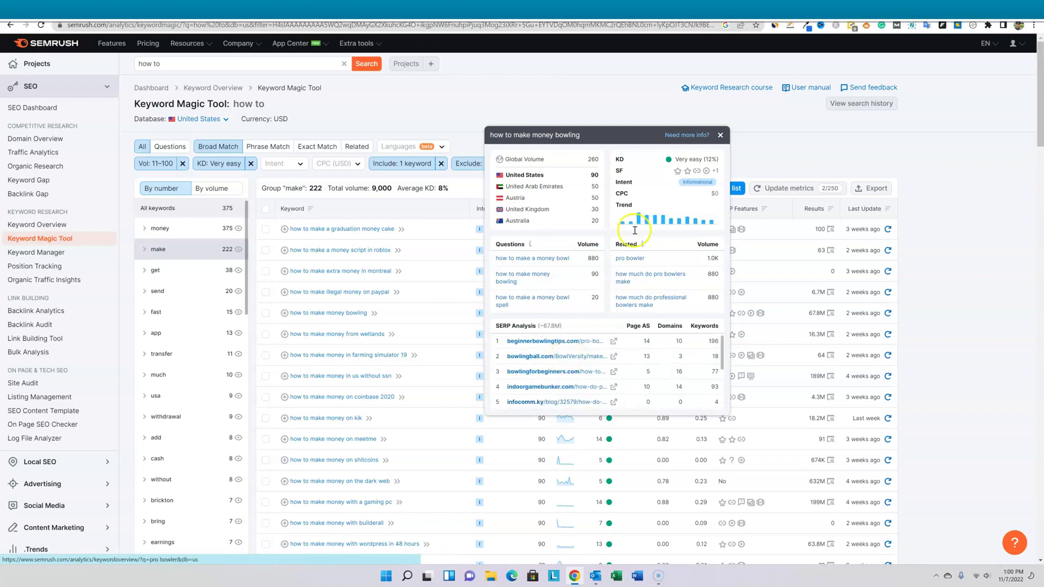
left_click(595, 96)
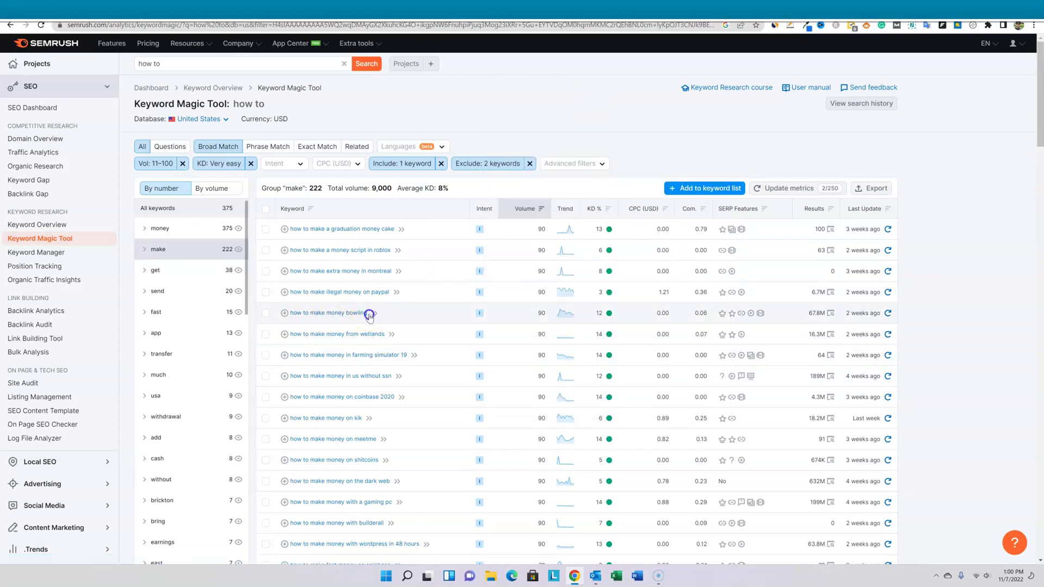
mouse_move(368, 313)
left_mouse_down()
mouse_move(281, 315)
mouse_move(253, 294)
left_mouse_up()
key("ctrl+c")
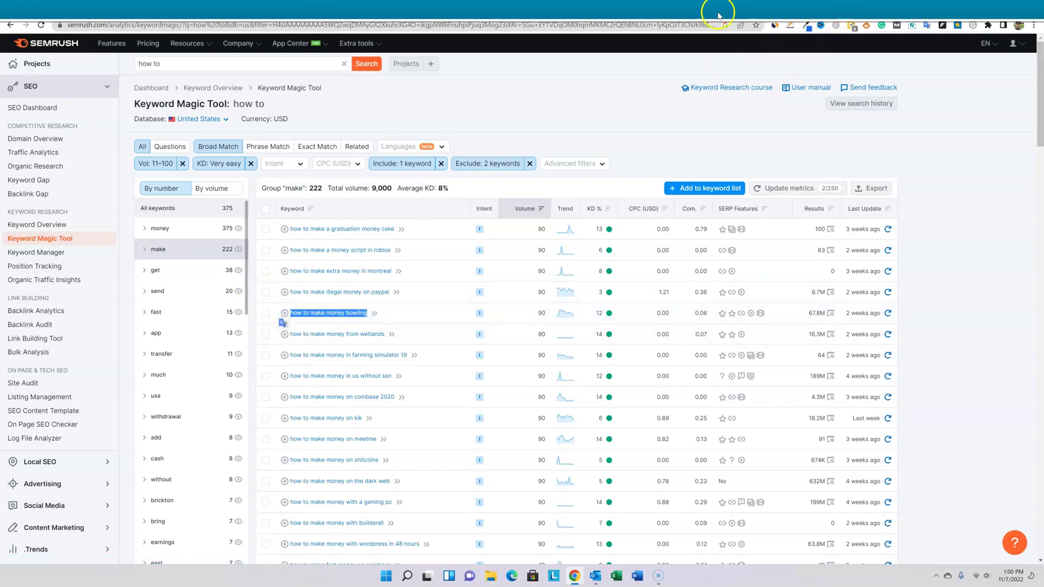
Paste 'how to make money bowling' as the blog title and keywords and generate the outline.
left_click(681, 11)
left_click(468, 80)
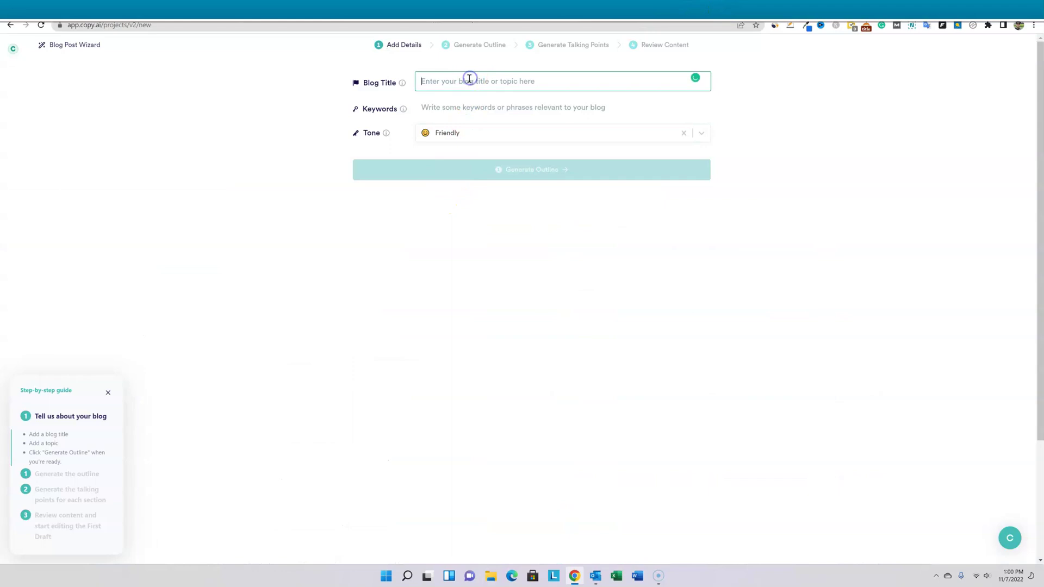
key("ctrl+v")
left_click(474, 106)
key("ctrl+v")
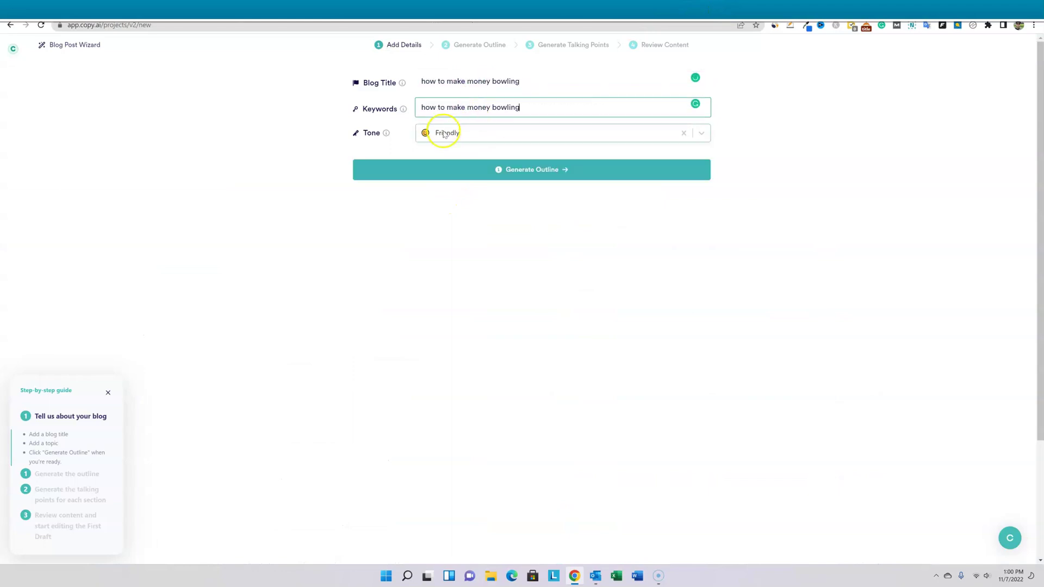
left_click(542, 175)
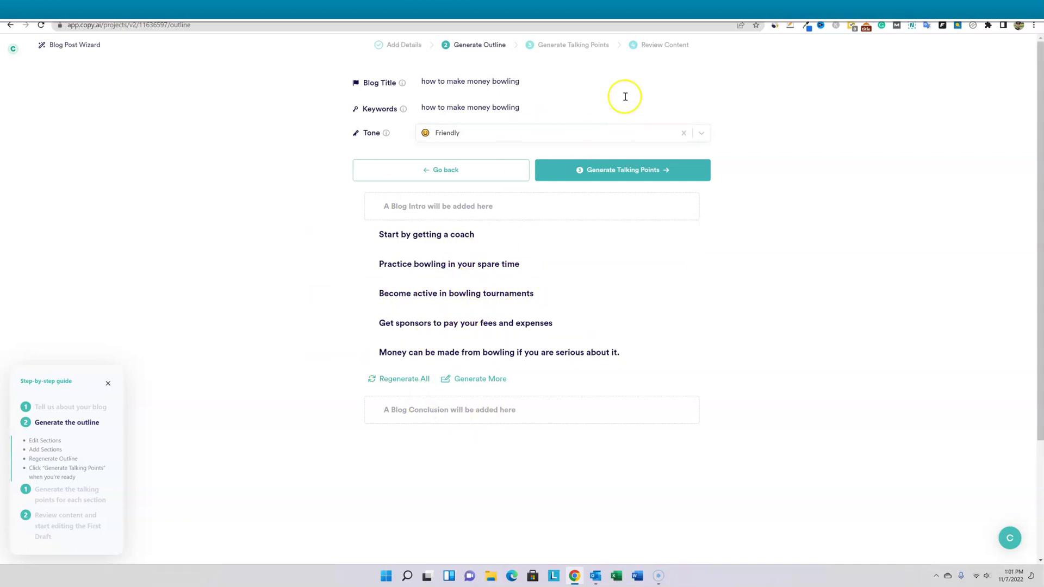
left_click(849, 9)
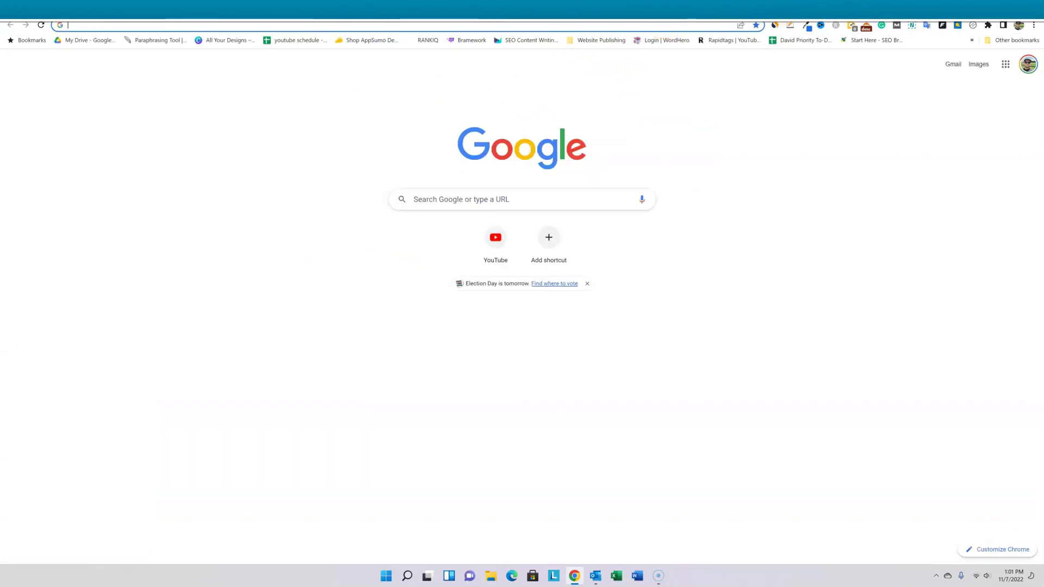
type("neuro")
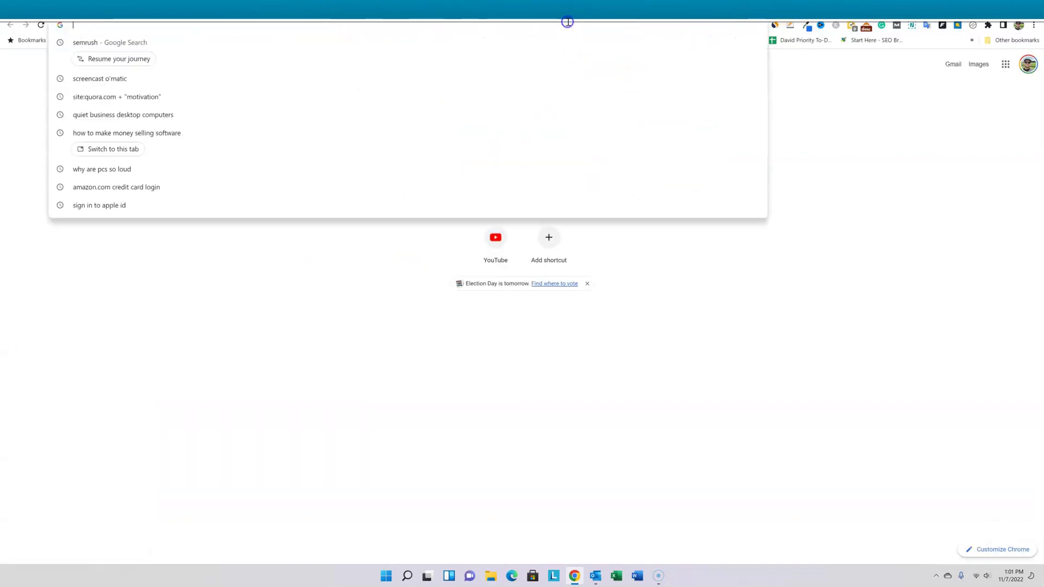
Search for neuronwriter, log in, and open the realisticpay.com project's query list.
key("Return")
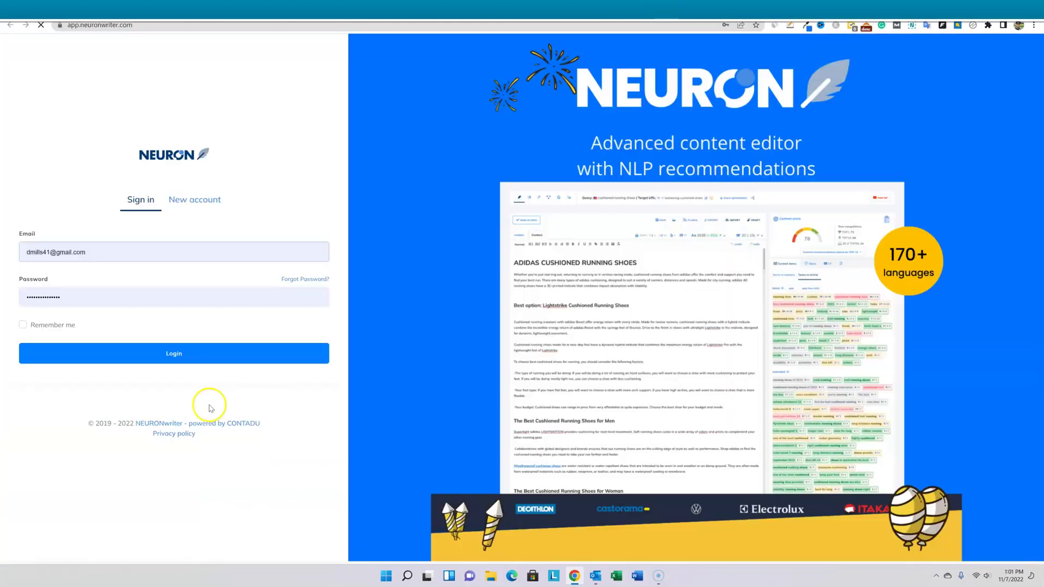
left_click(174, 353)
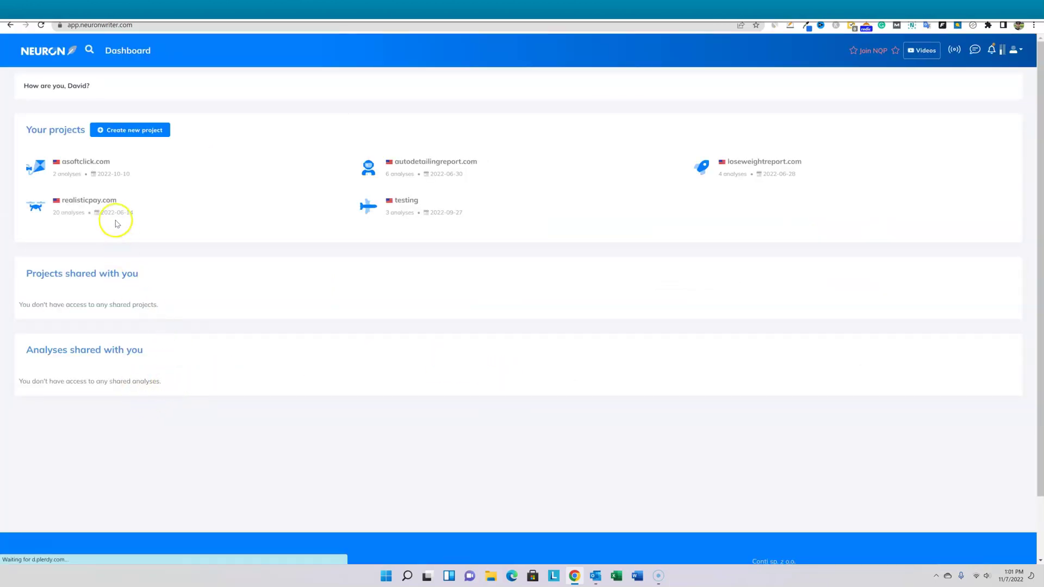
left_click(91, 201)
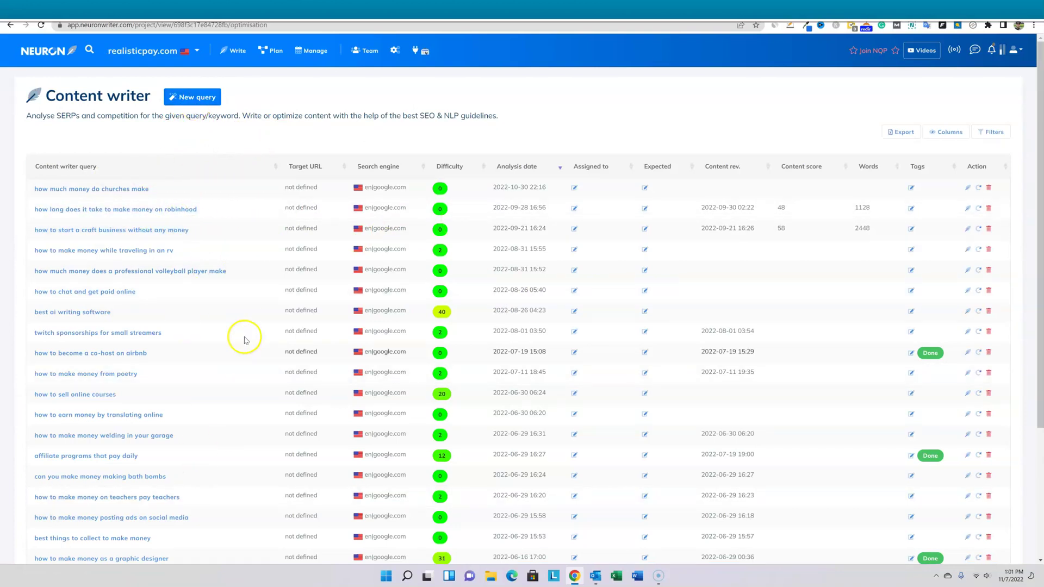
scroll(232, 434, "down", 3)
scroll(233, 435, "up", 3)
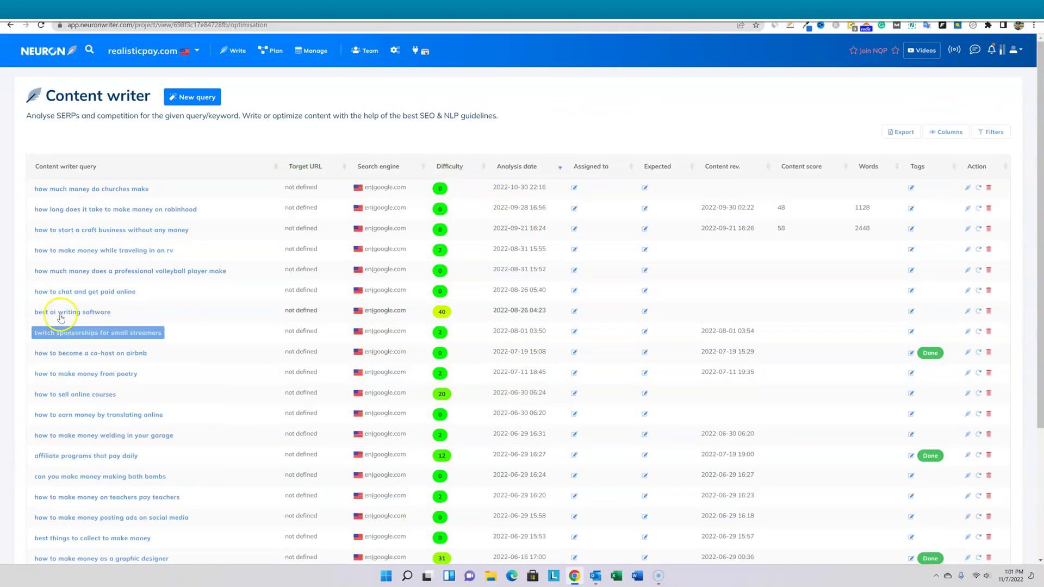
triple_click(49, 312)
left_click(192, 318)
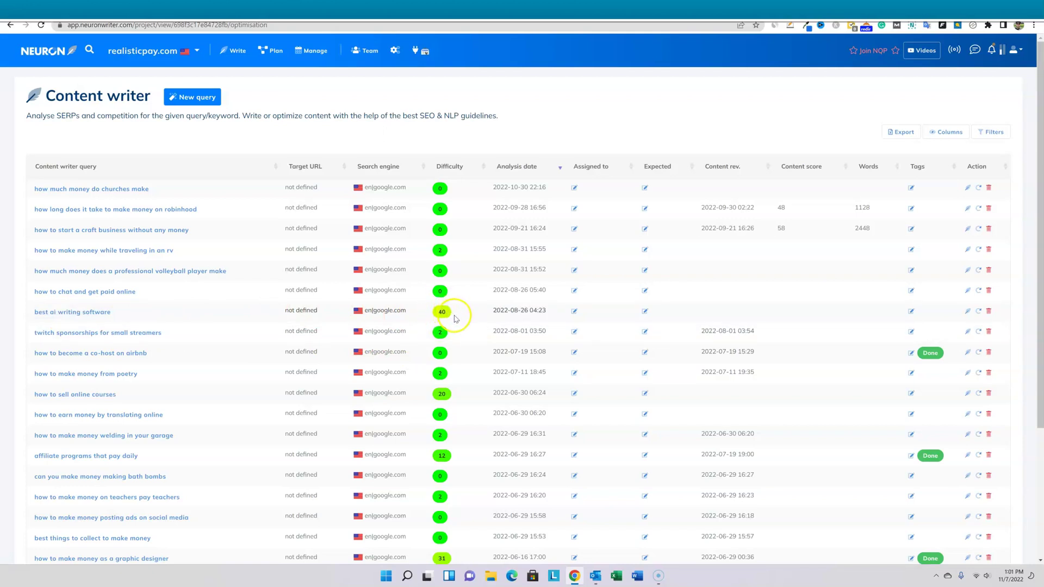
Create a new 'how to make money bowling' query and start its analysis.
left_click(200, 98)
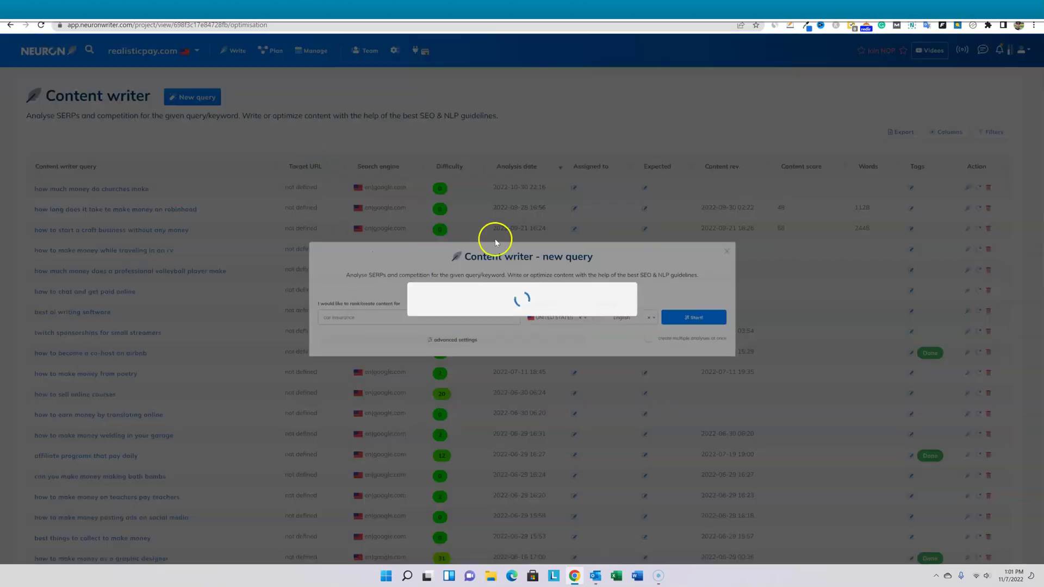
type("how to make money bowling")
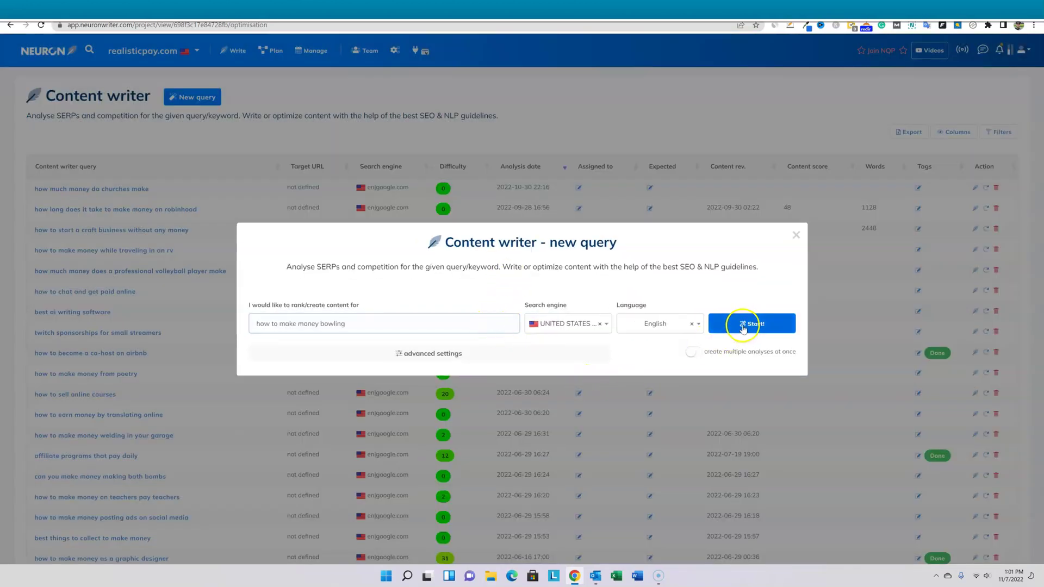
left_click(744, 324)
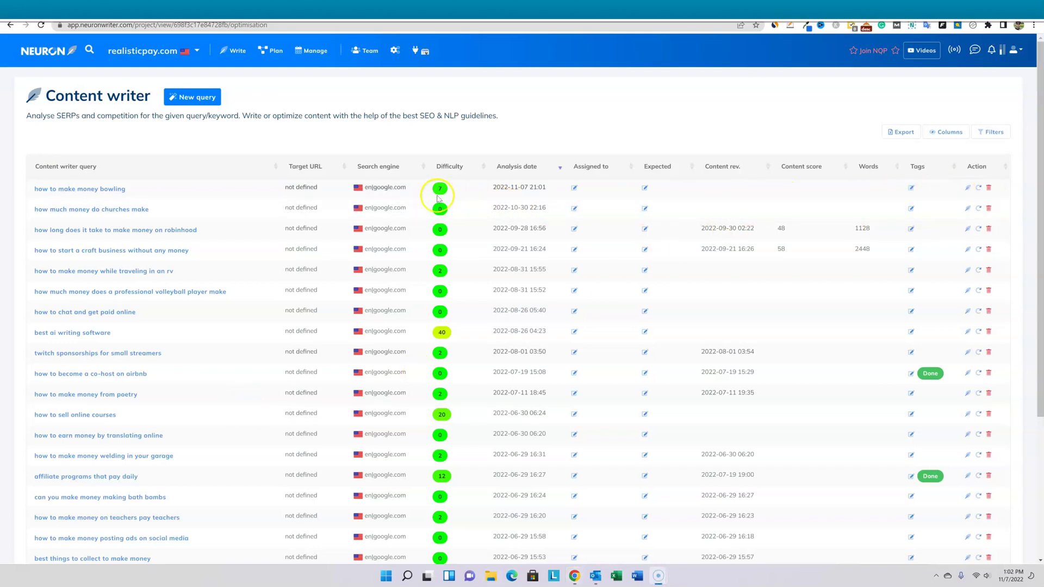
left_click(702, 6)
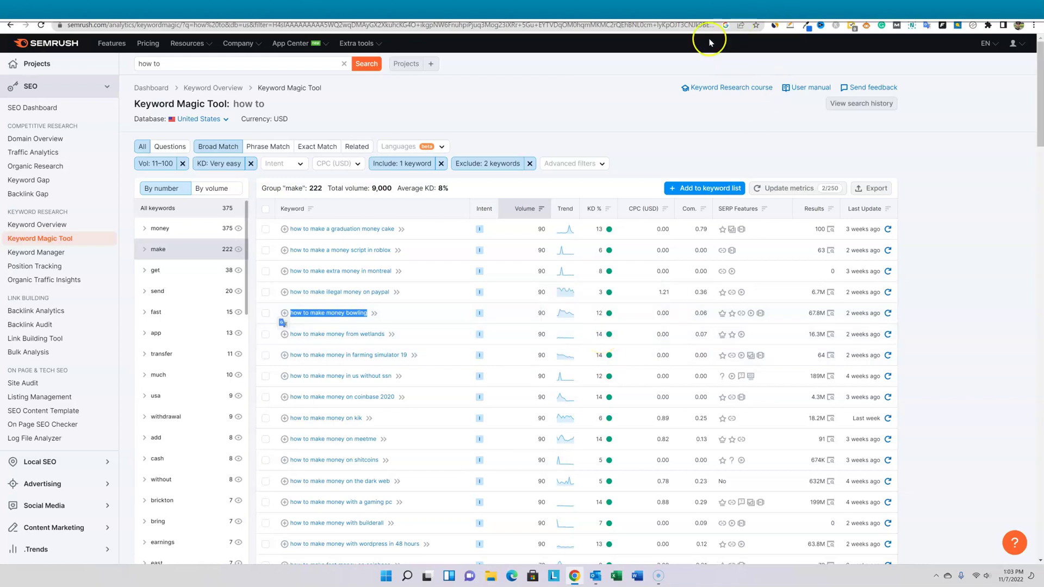
left_click(768, 10)
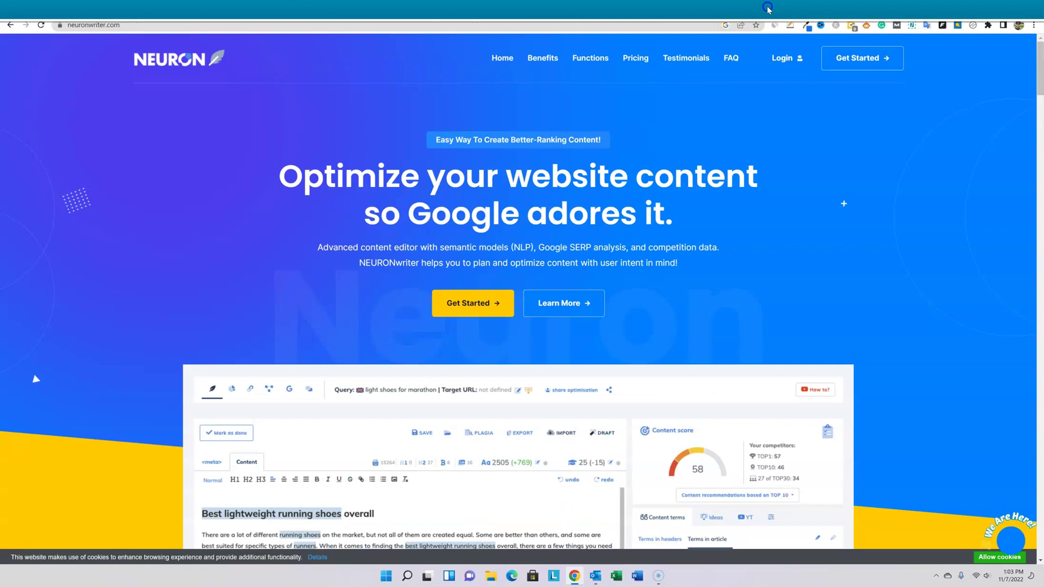
left_click(674, 14)
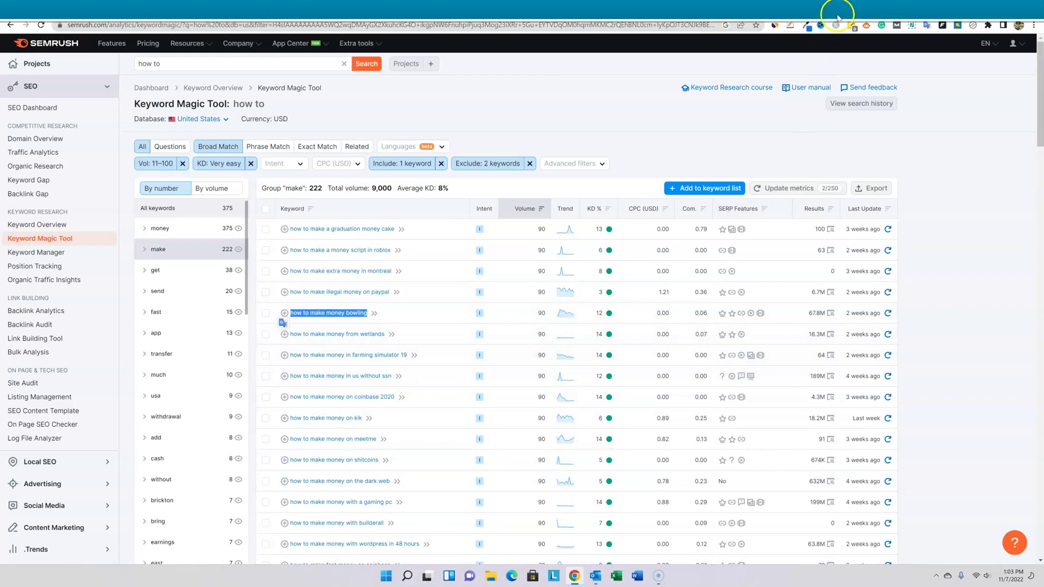
left_click(787, 8)
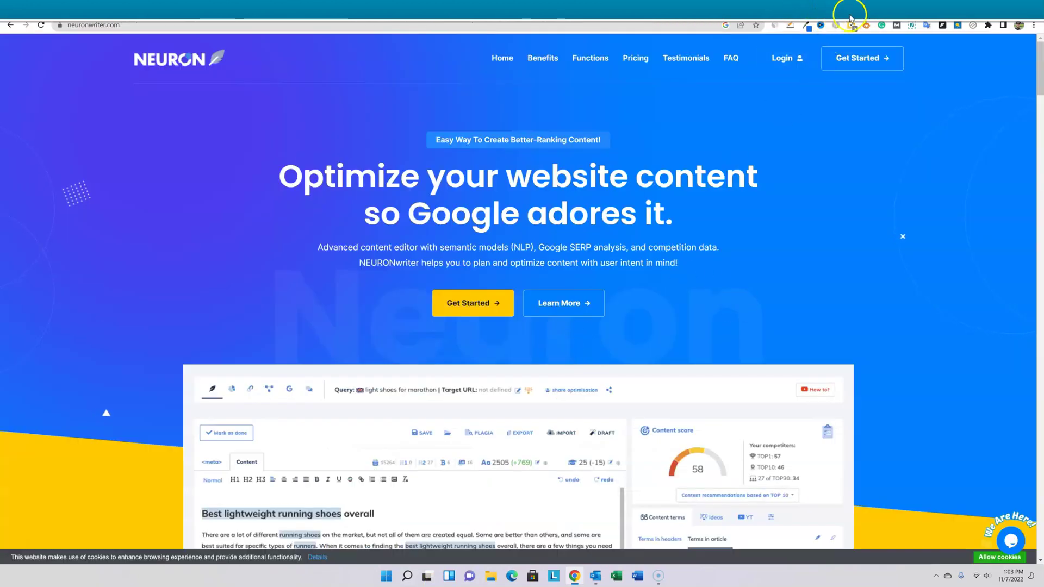
left_click(856, 11)
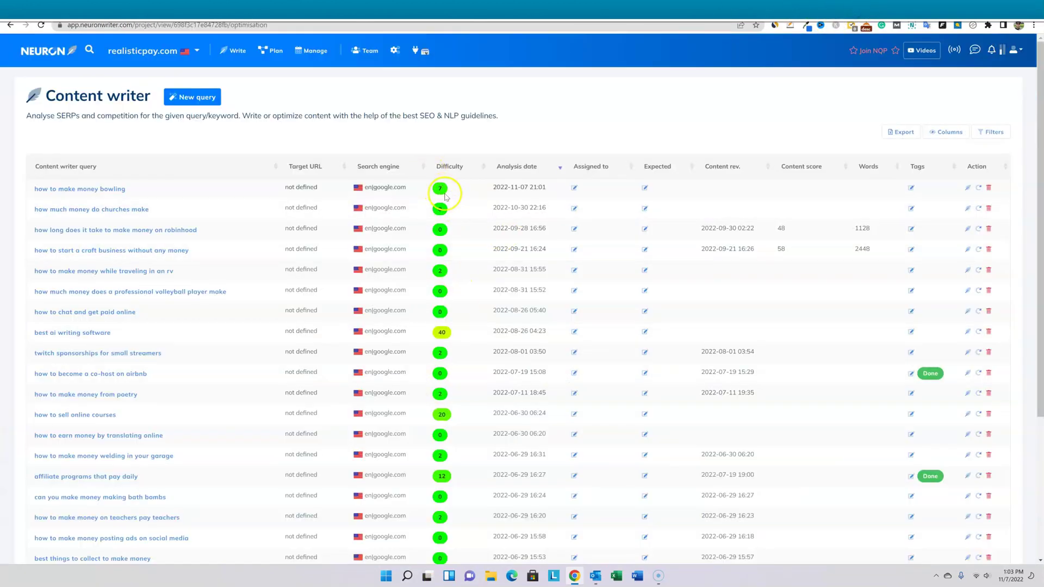
Open the 'how to make money bowling' analysis and build guidelines from the top 10 competitors.
left_click(98, 190)
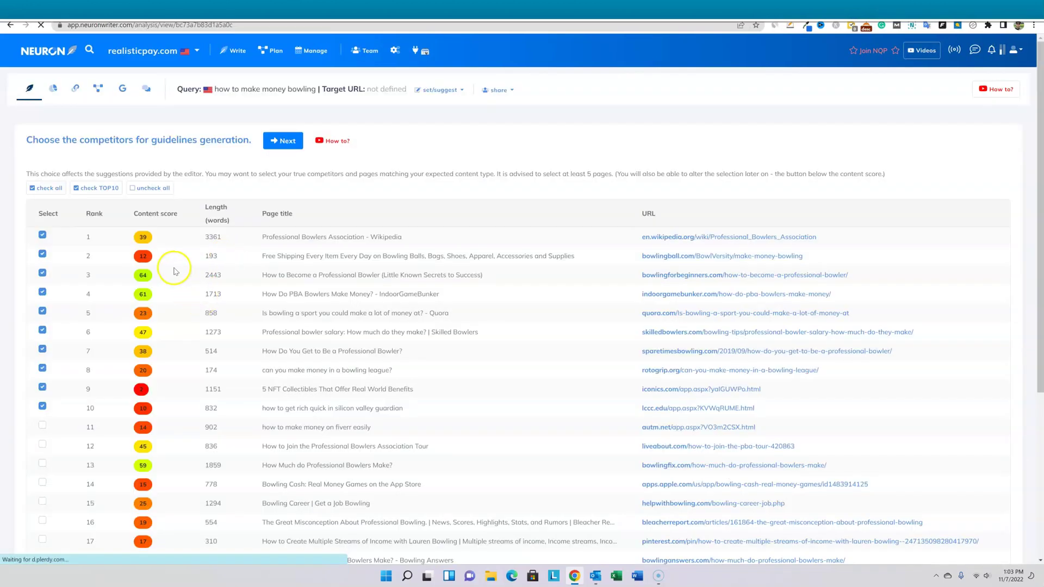
scroll(174, 271, "down", 1)
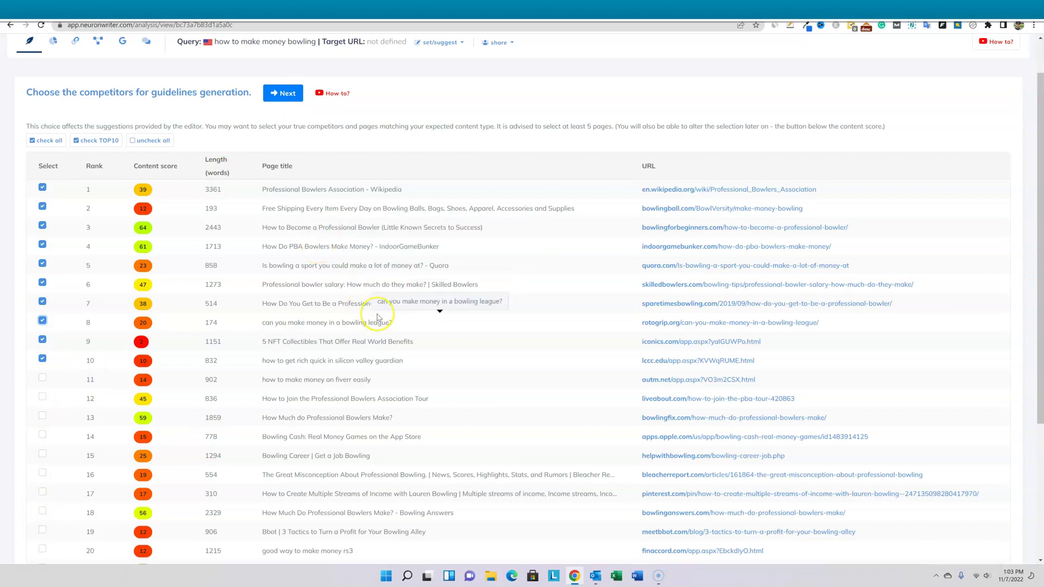
left_click(342, 321)
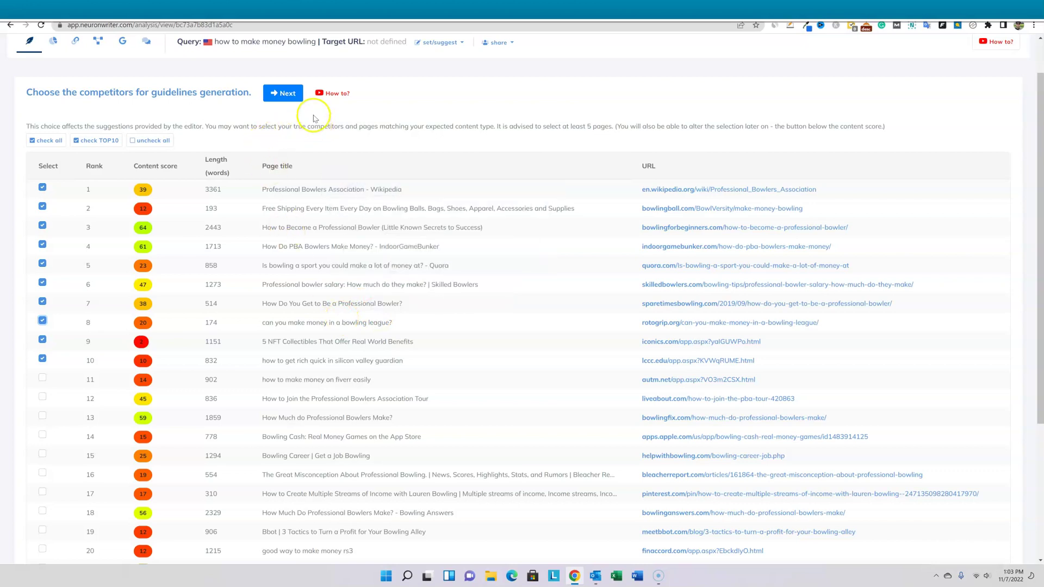
left_click(282, 93)
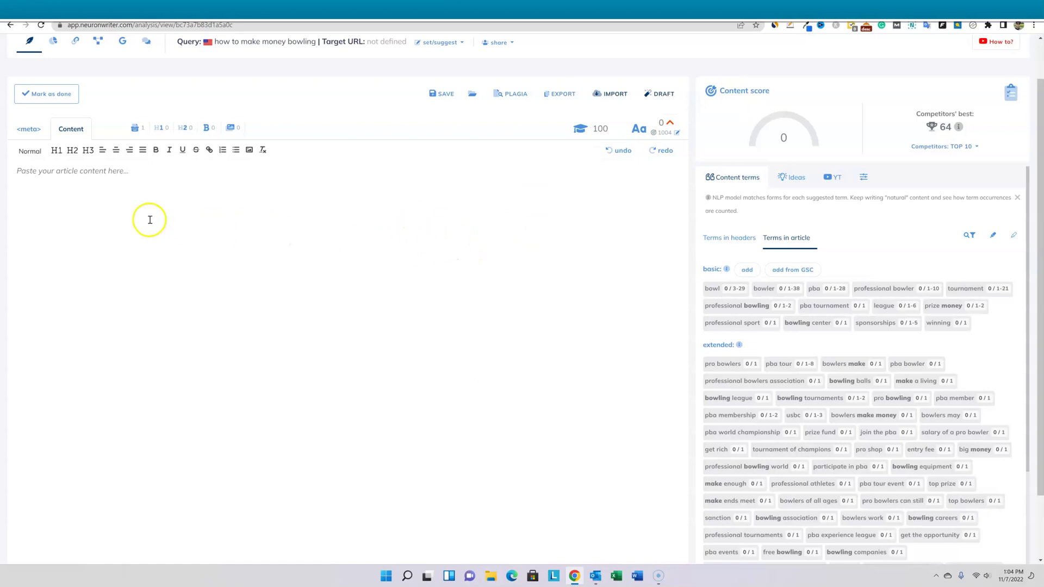
mouse_move(605, 12)
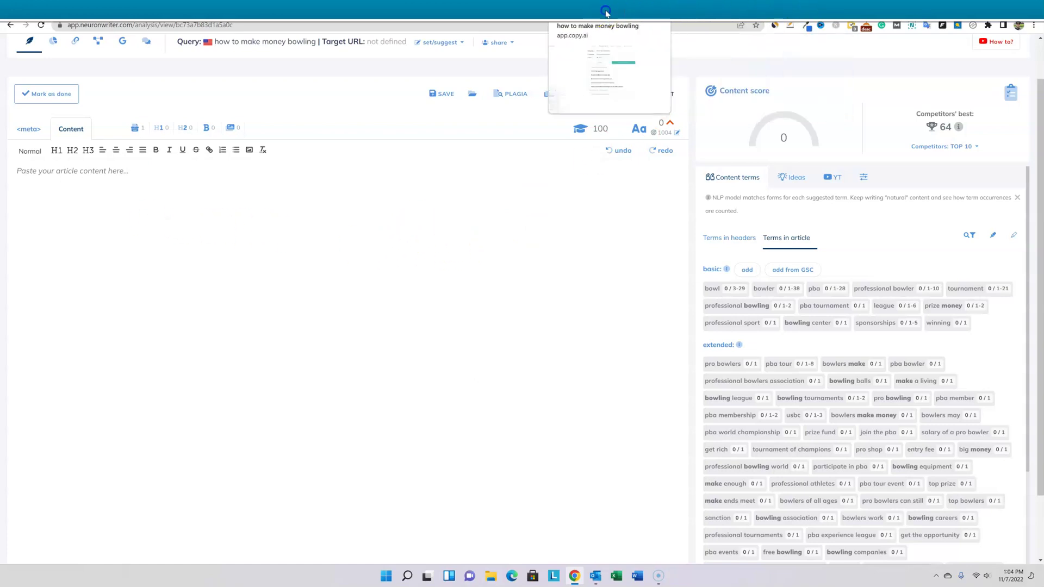
Generate talking points, then section content, then the full bowling blog post draft in Copy.ai.
left_click(605, 10)
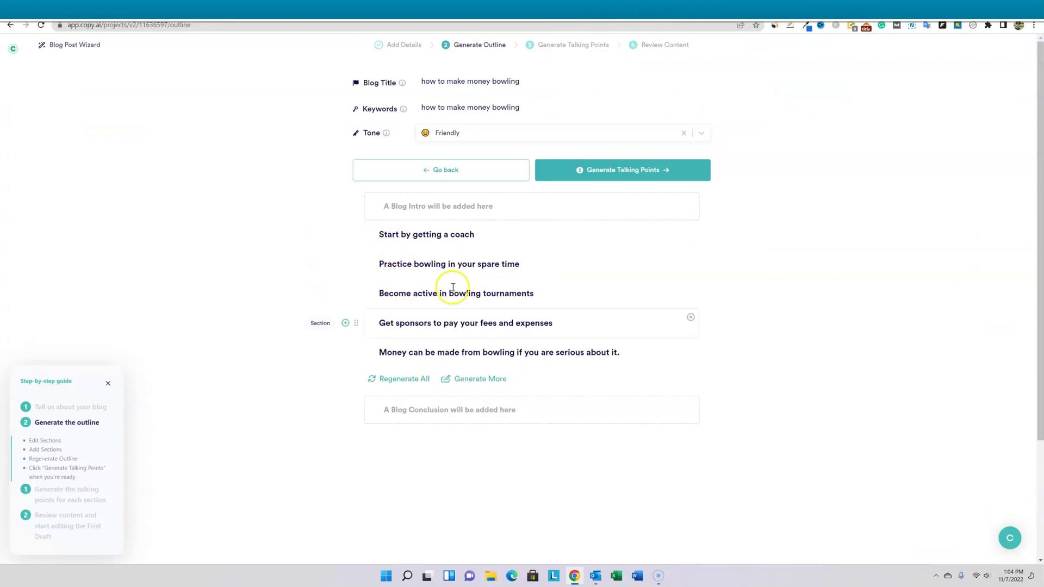
left_click(642, 169)
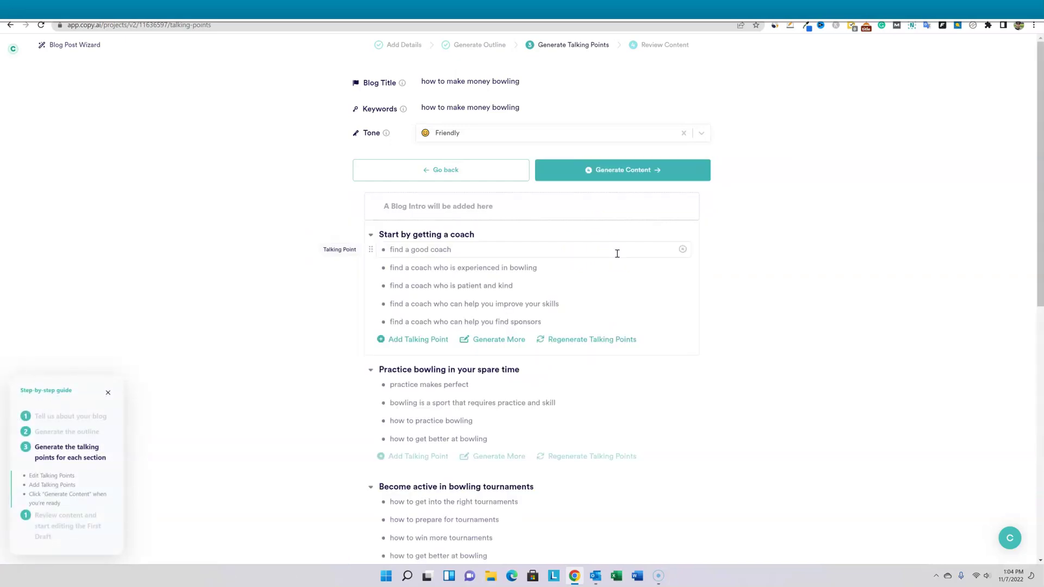
scroll(562, 322, "down", 5)
scroll(590, 198, "up", 5)
left_click(626, 173)
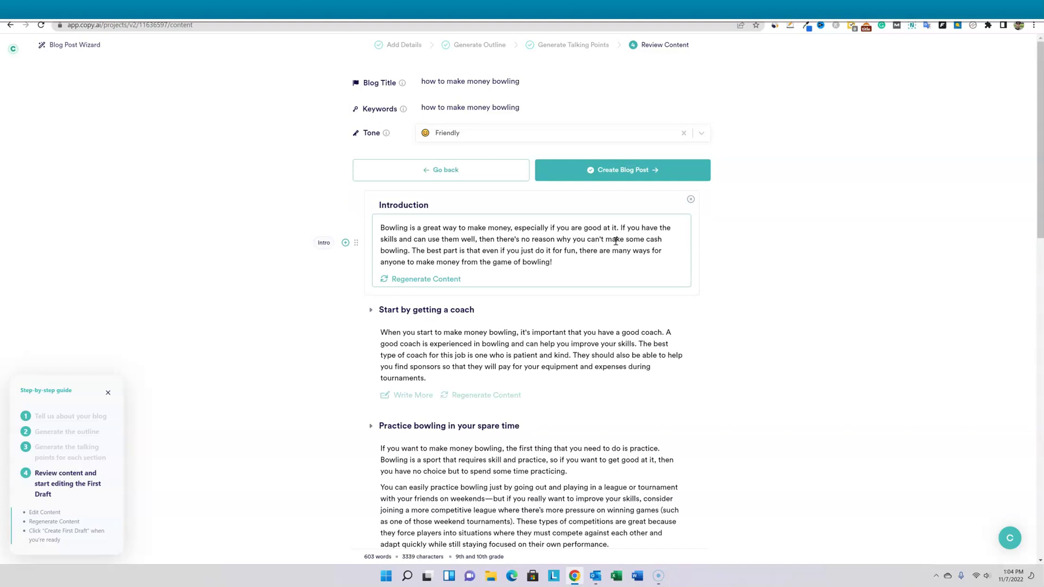
scroll(629, 278, "down", 1)
scroll(641, 303, "down", 2)
scroll(648, 269, "up", 3)
left_click(653, 173)
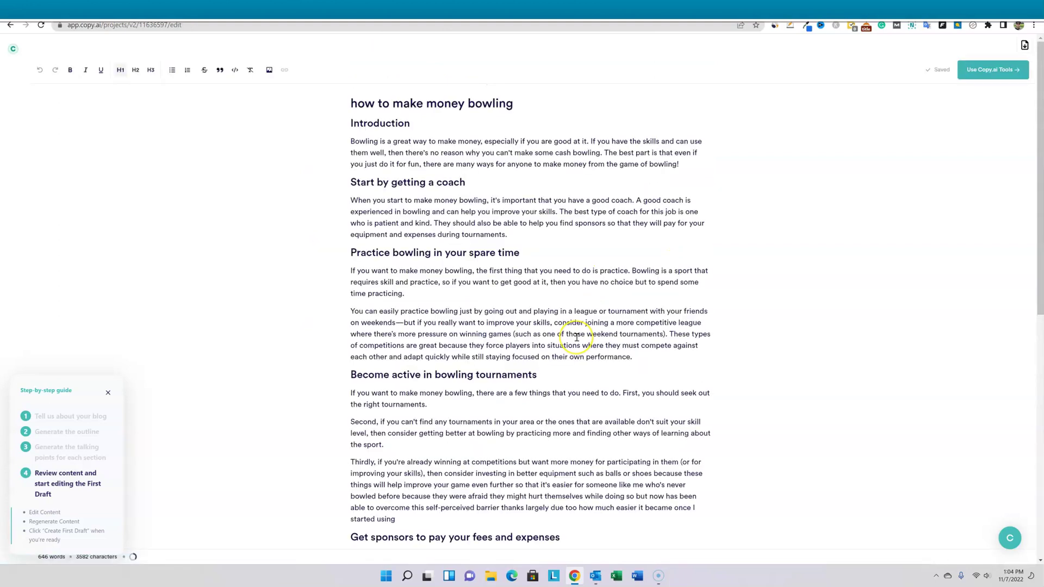
scroll(605, 215, "down", 1)
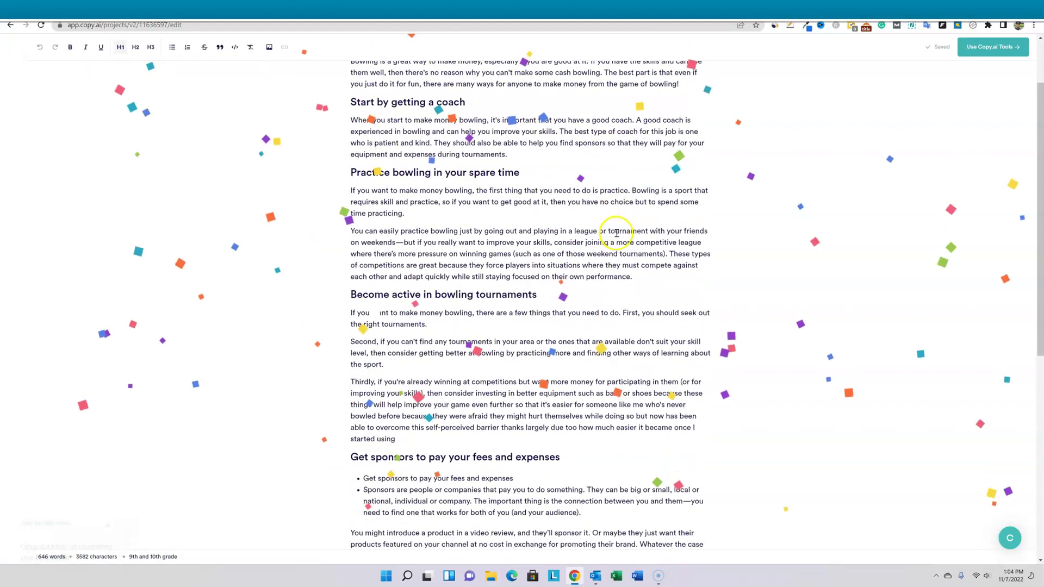
scroll(530, 230, "down", 1)
scroll(530, 230, "up", 1)
scroll(547, 217, "up", 1)
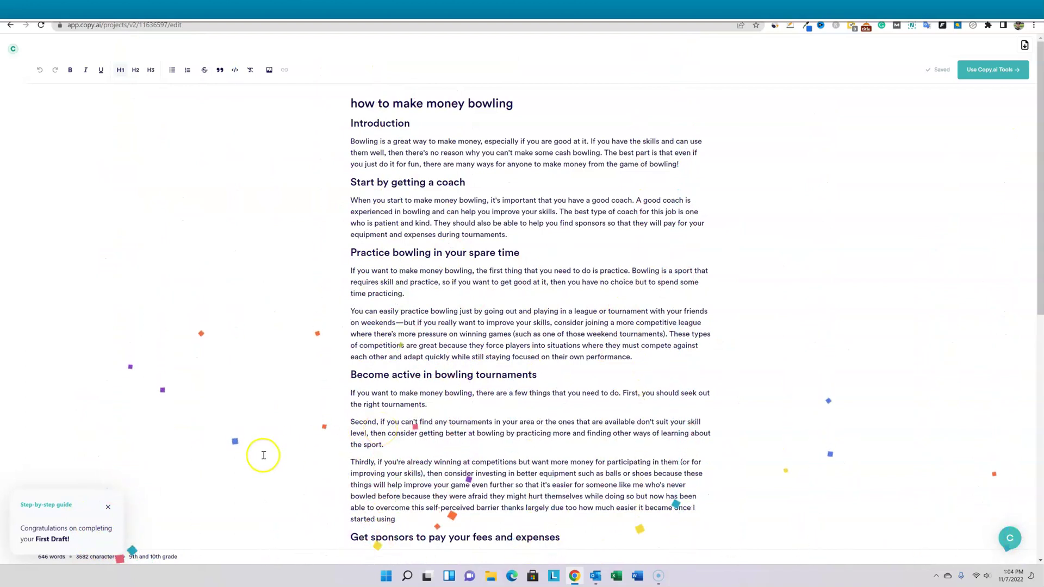
Select the entire Copy.ai bowling article and paste it into NeuronWriter's editor.
left_click(108, 506)
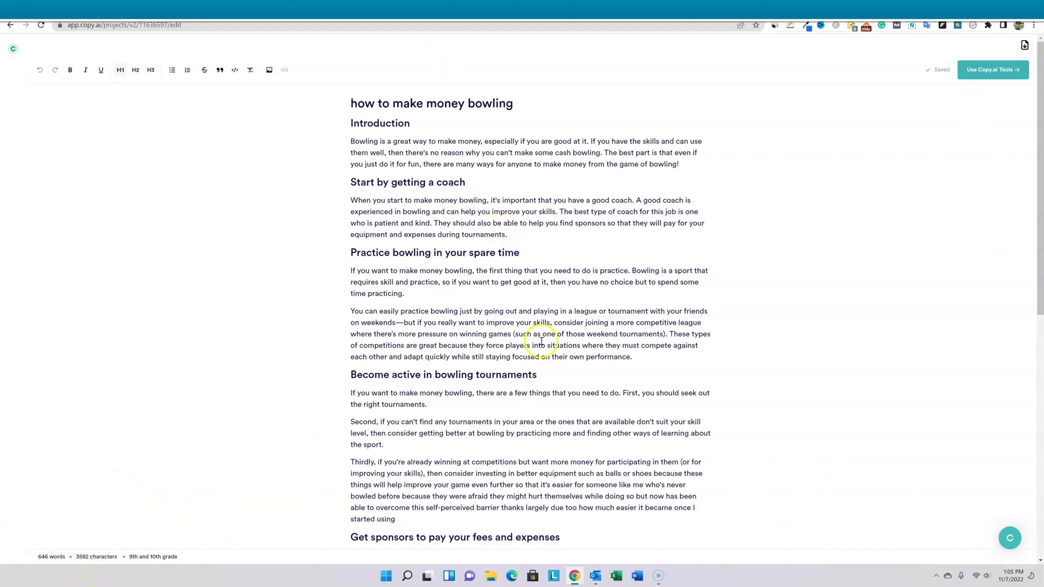
scroll(541, 341, "down", 2)
scroll(541, 326, "down", 2)
scroll(543, 301, "down", 3)
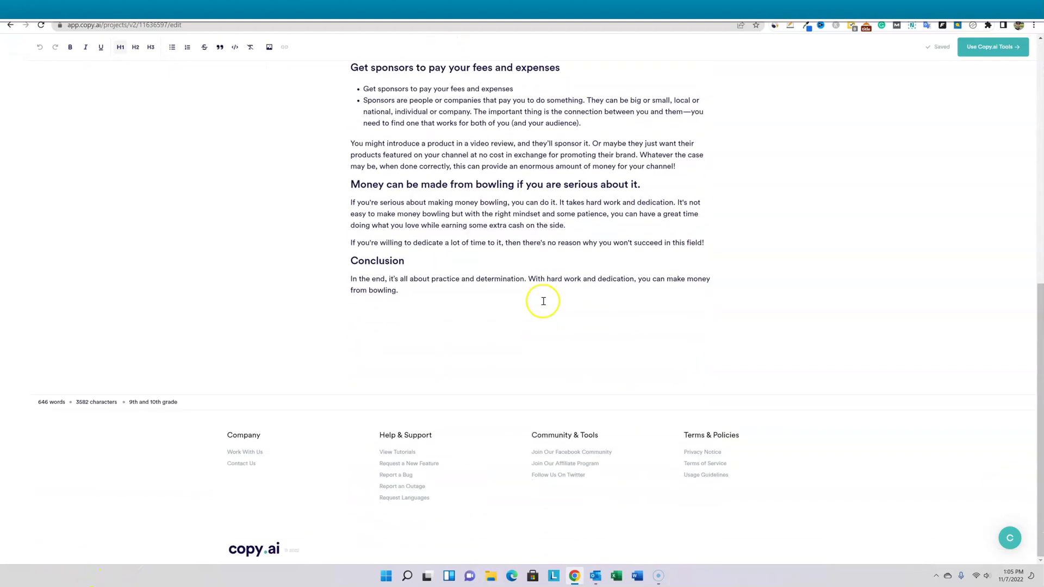
scroll(543, 301, "up", 3)
scroll(544, 301, "up", 2)
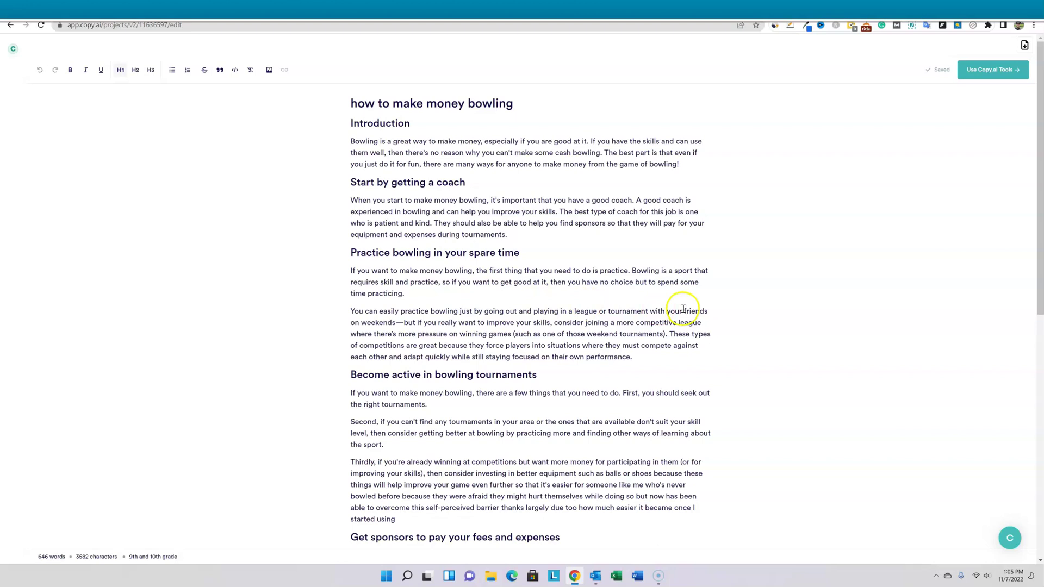
scroll(541, 286, "down", 1)
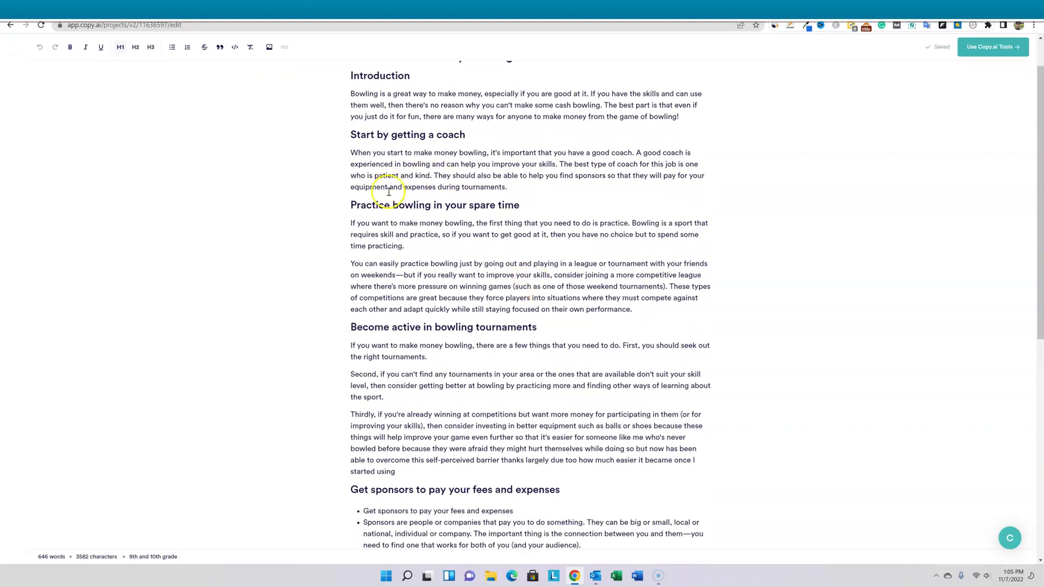
left_click_drag(394, 203, 605, 205)
left_click_drag(426, 327, 536, 327)
scroll(559, 384, "down", 2)
scroll(397, 326, "down", 2)
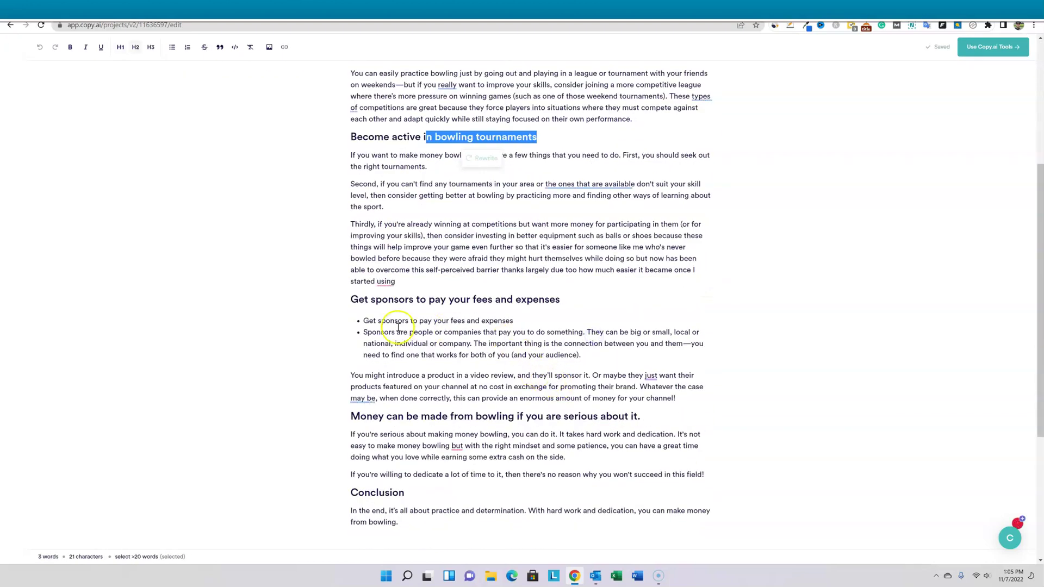
left_click_drag(355, 322, 591, 375)
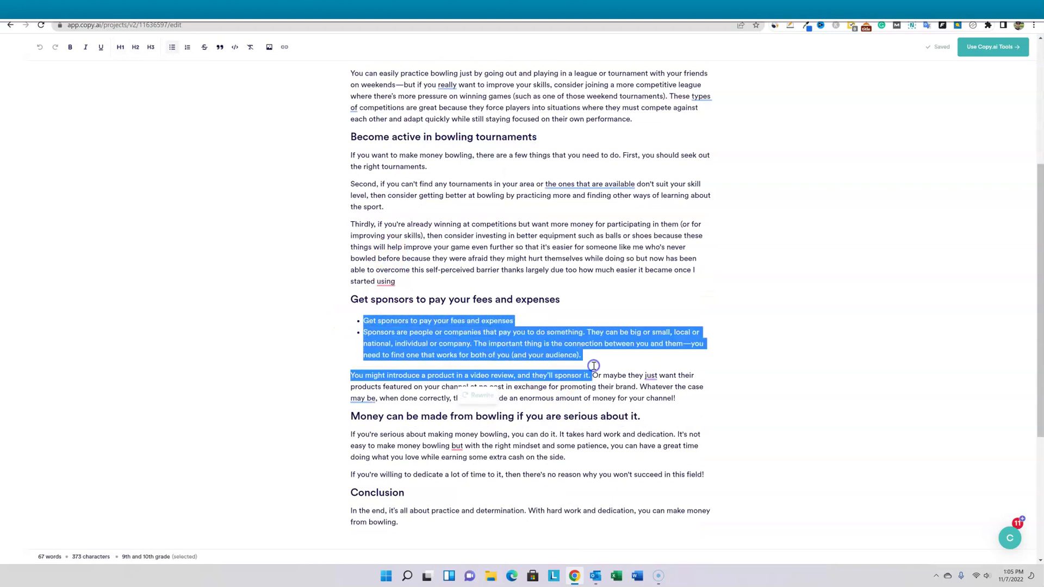
scroll(585, 369, "down", 5)
scroll(586, 369, "up", 4)
scroll(571, 342, "up", 4)
scroll(538, 292, "up", 2)
left_click(538, 292)
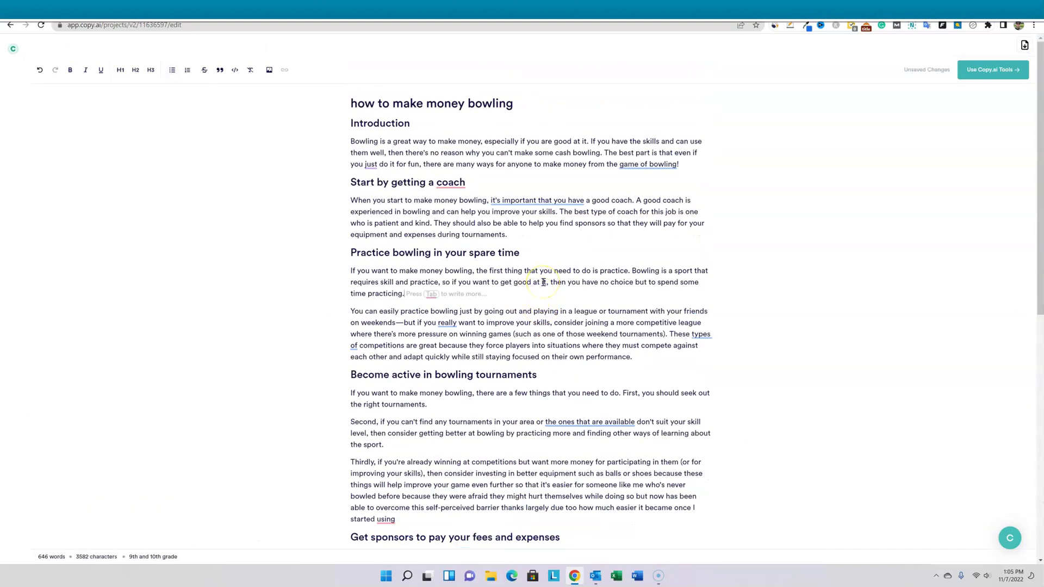
left_click(529, 180)
key("ctrl+a")
key("ctrl+c")
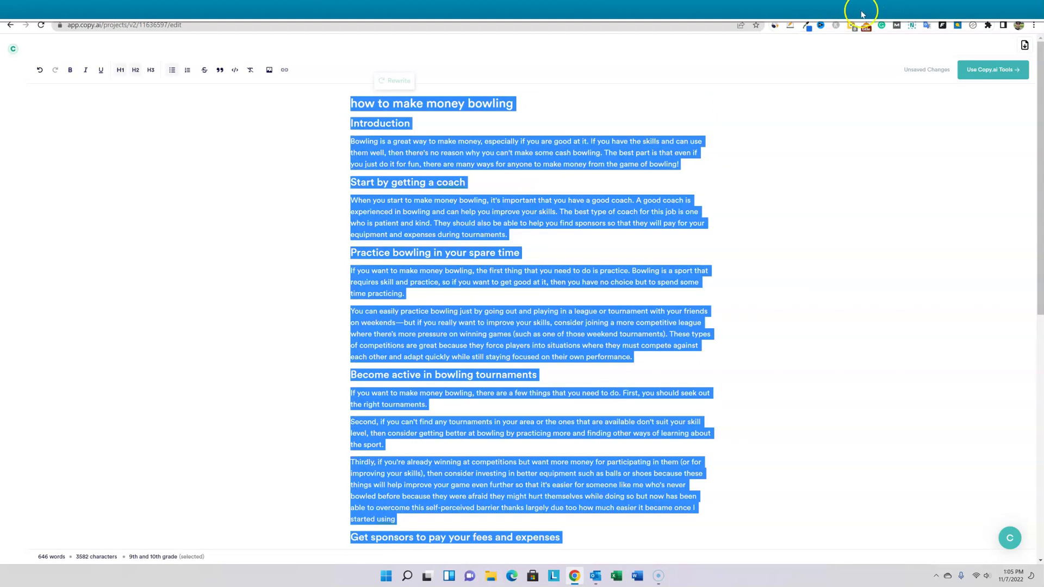
left_click(861, 14)
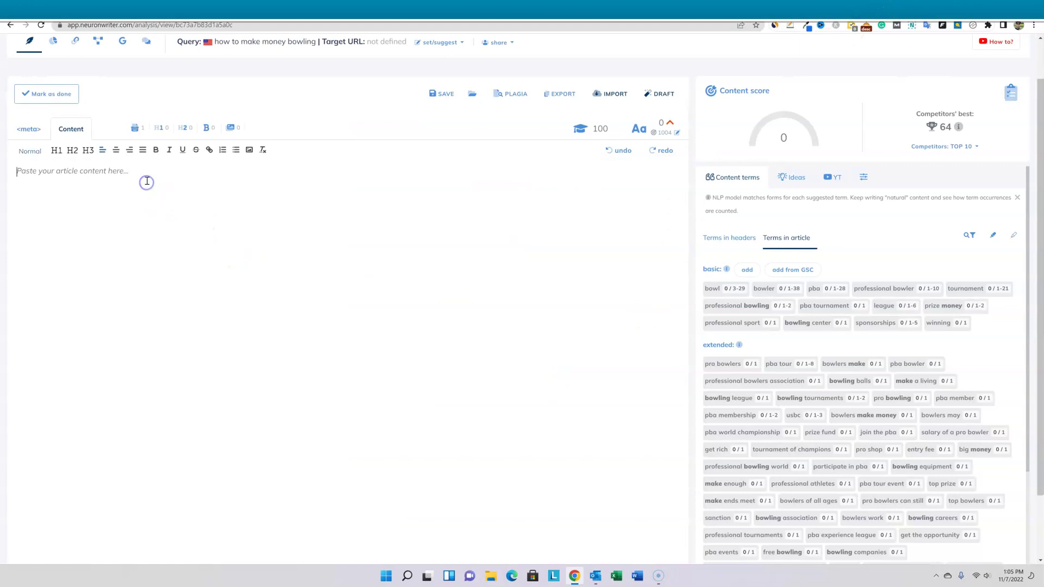
key("ctrl+v")
scroll(191, 189, "up", 3)
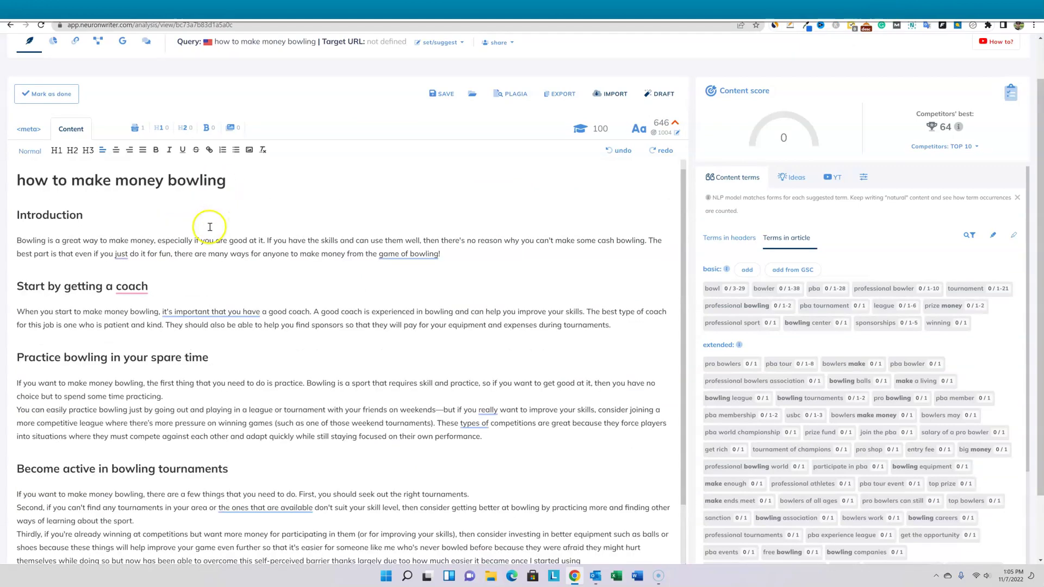
scroll(210, 226, "up", 1)
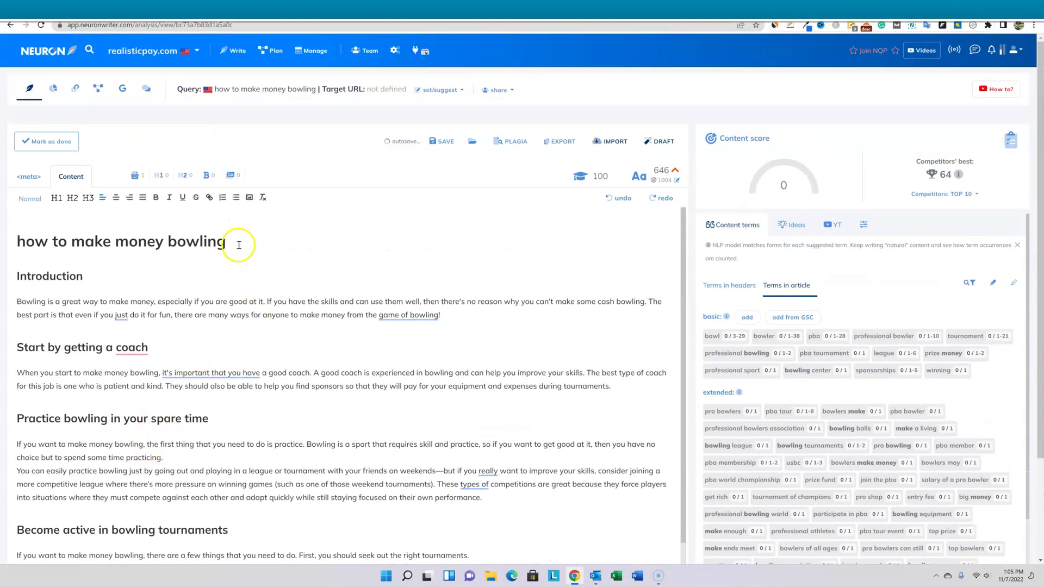
Enter the meta title 'How to Make Money Bowling (The Complete Guide)' and paste the meta description.
left_click(30, 177)
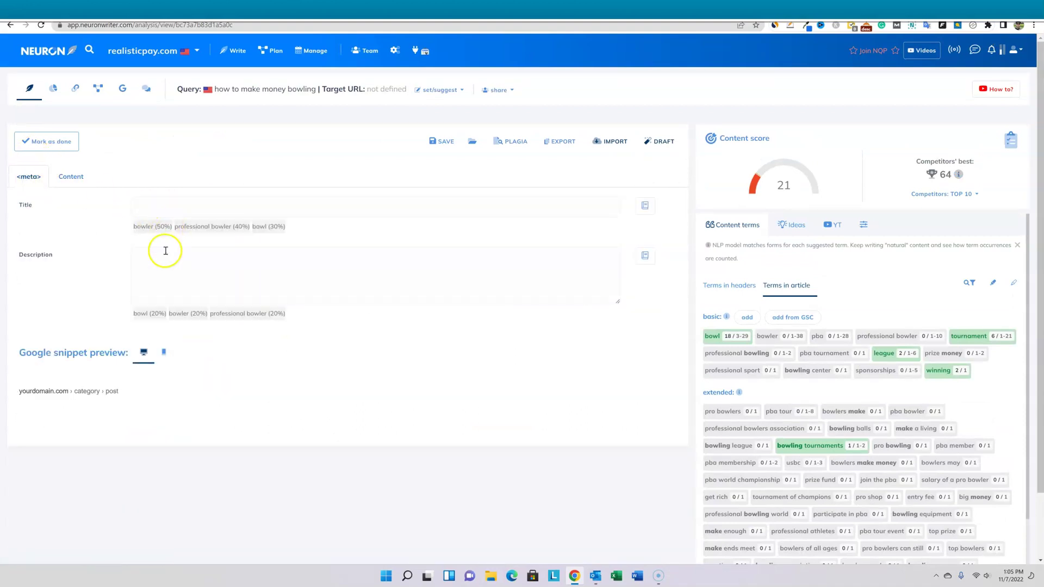
left_click(148, 211)
type("How")
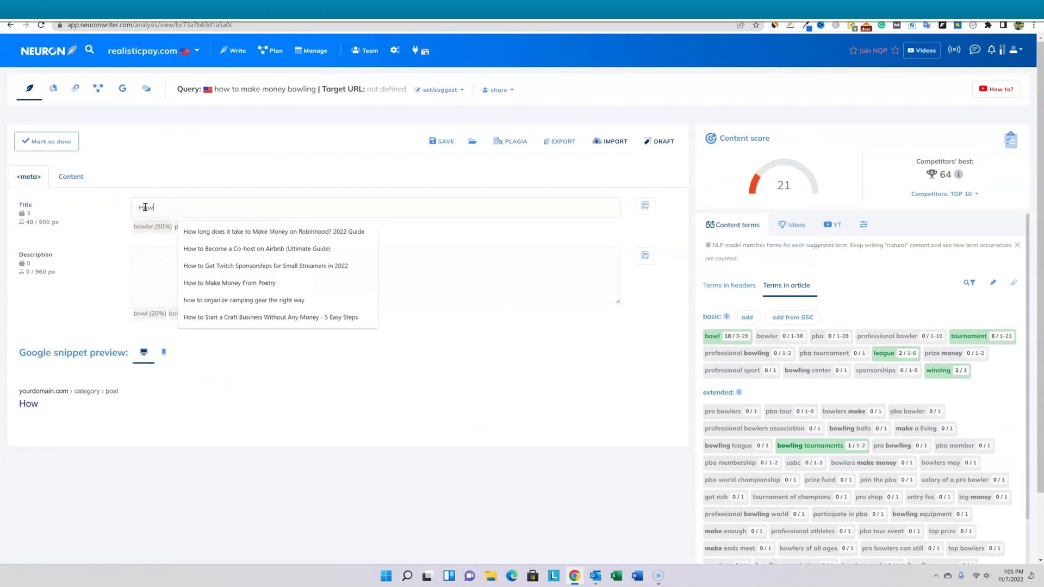
type(" to Make Money")
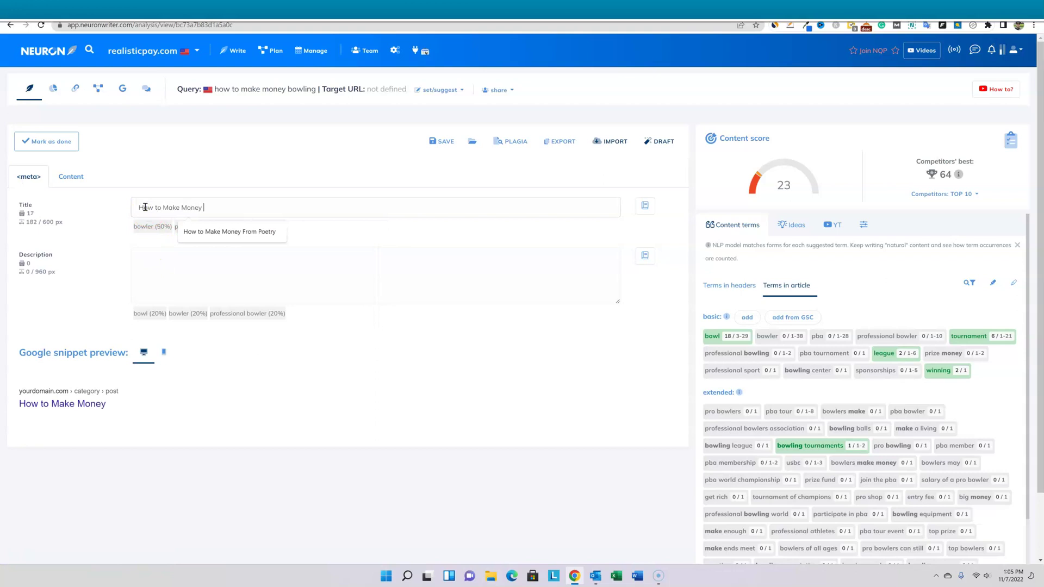
type("owling (The Complete Guide")
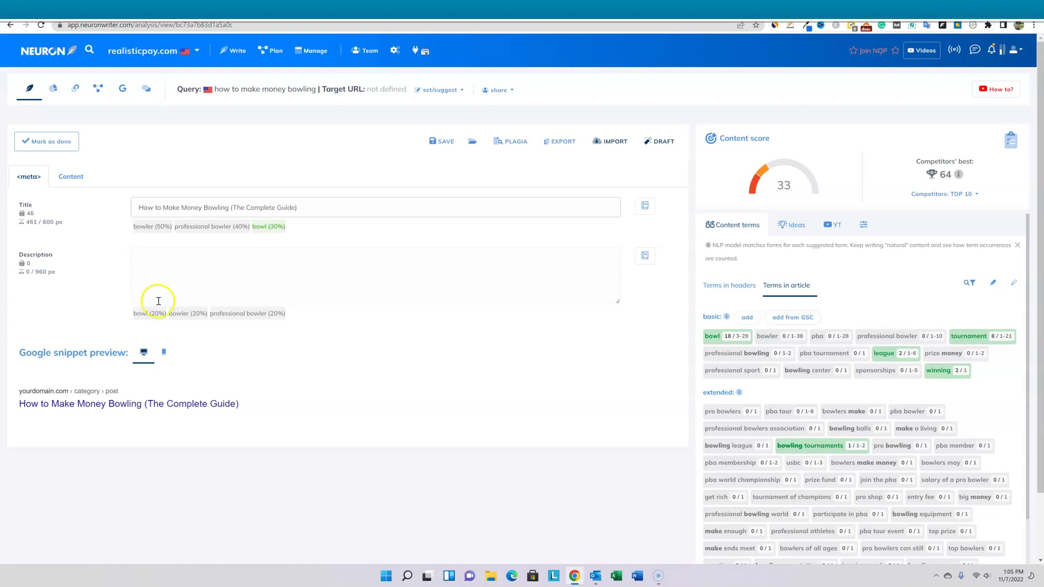
left_click(159, 301)
type("If you are looking how to make money bowling then in this post we answer this question for you.")
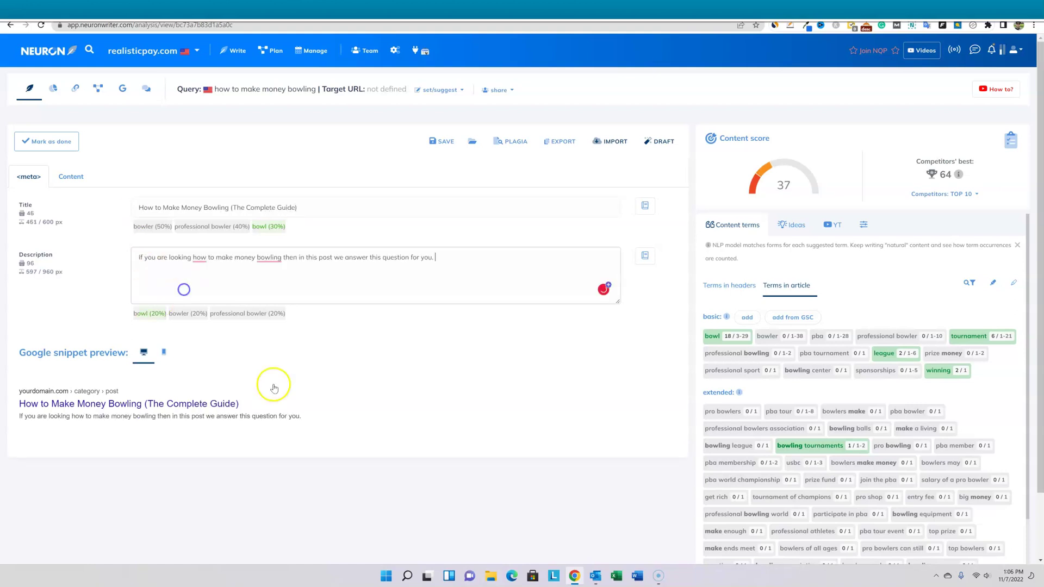
left_click(71, 176)
scroll(287, 314, "down", 3)
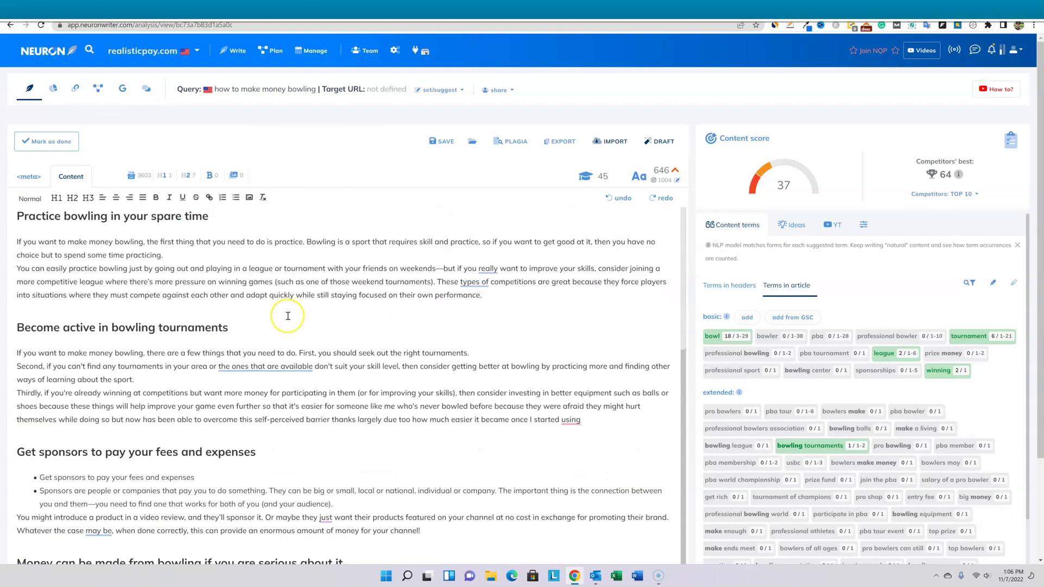
scroll(287, 314, "up", 3)
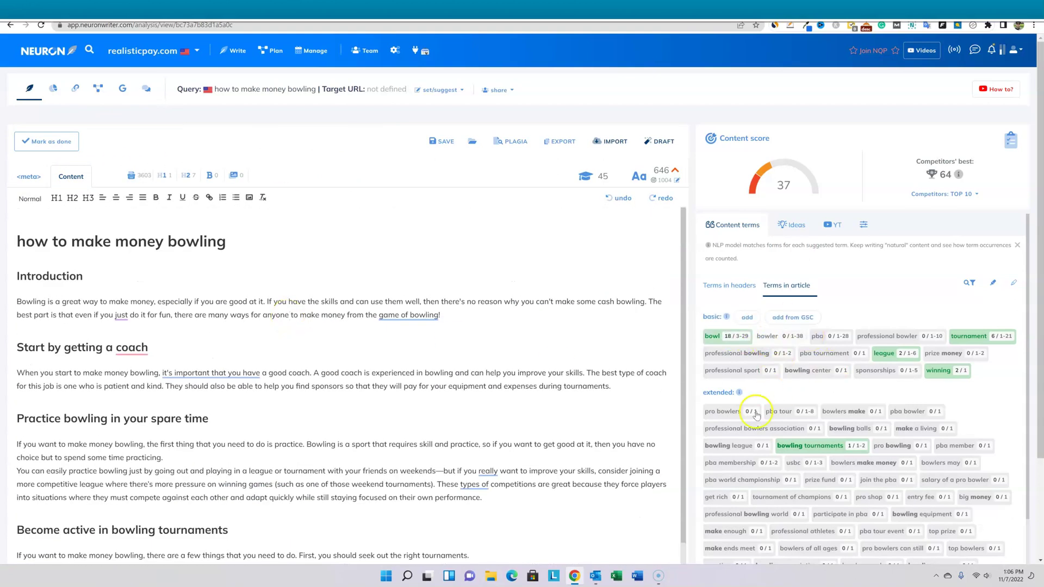
Compare header and article term suggestions, then switch the competitor set and reload the analysis.
left_click(744, 286)
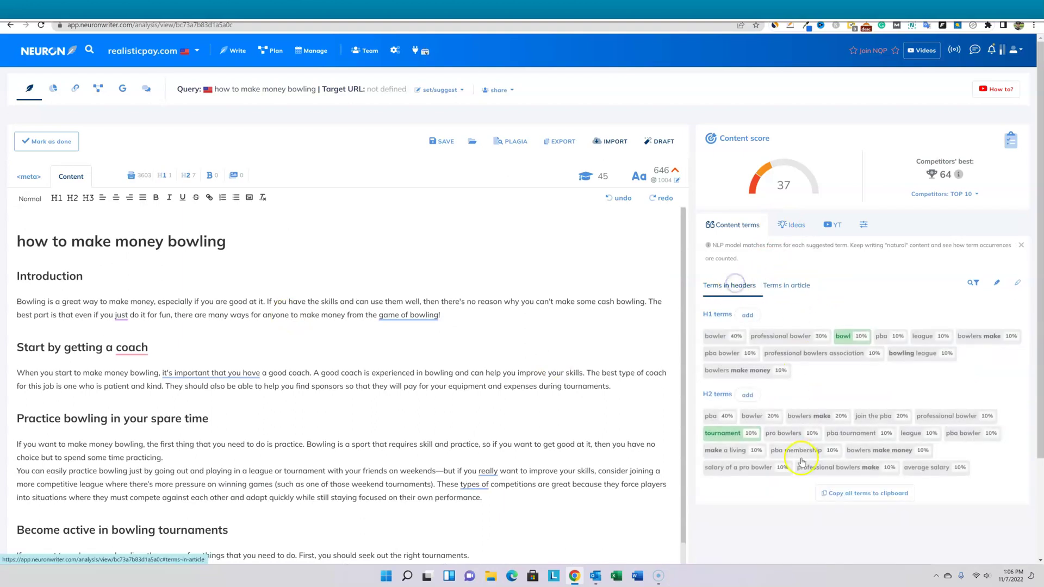
left_click(785, 286)
scroll(827, 453, "down", 2)
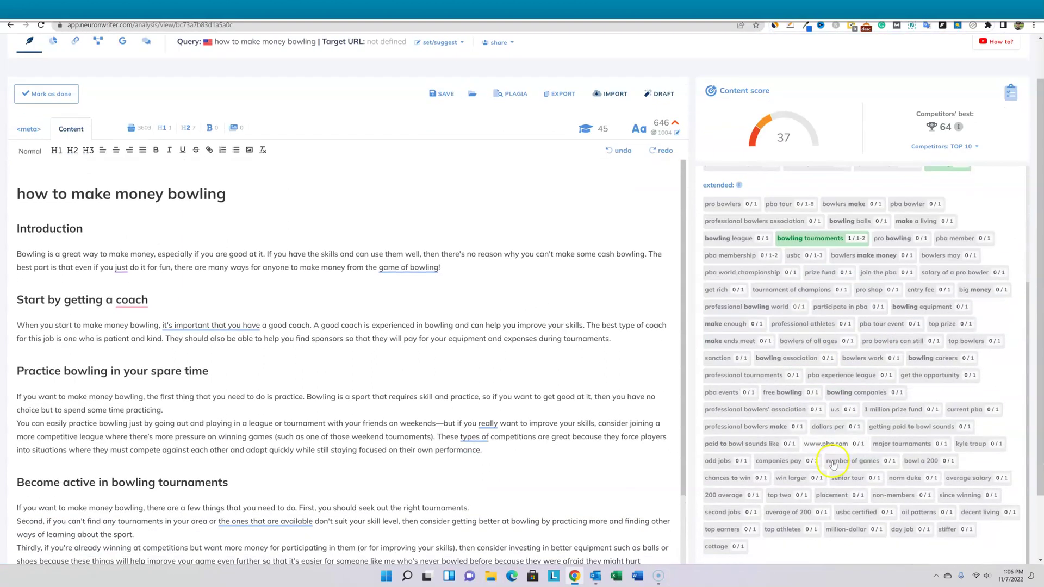
scroll(734, 426, "up", 2)
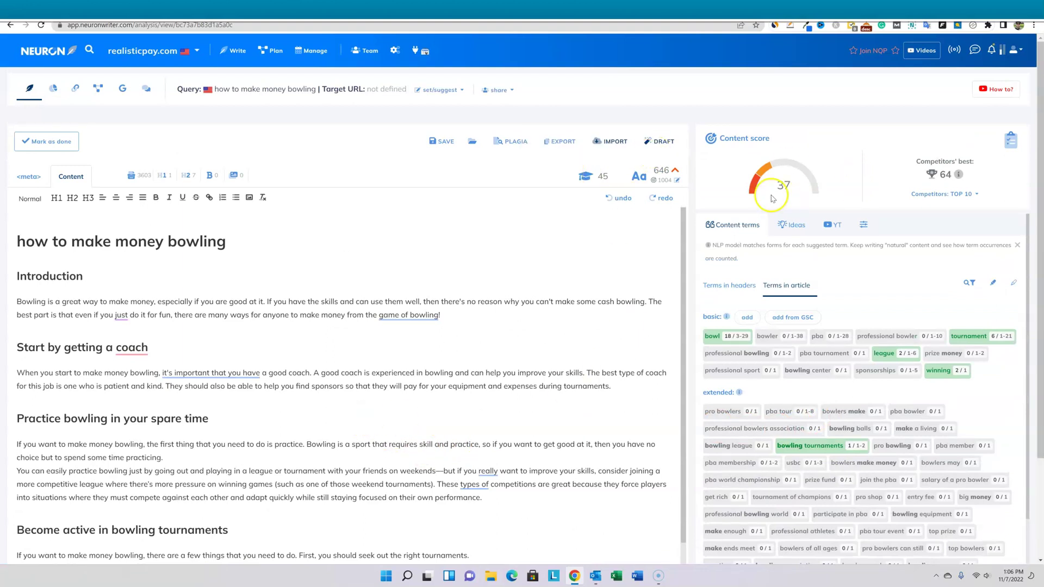
mouse_move(959, 126)
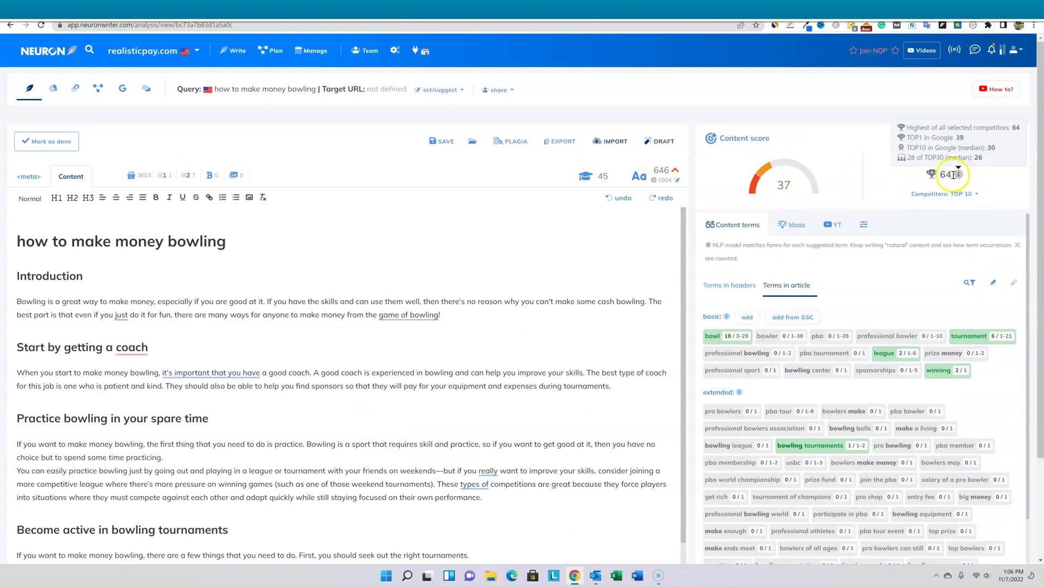
left_click(975, 194)
left_click(980, 214)
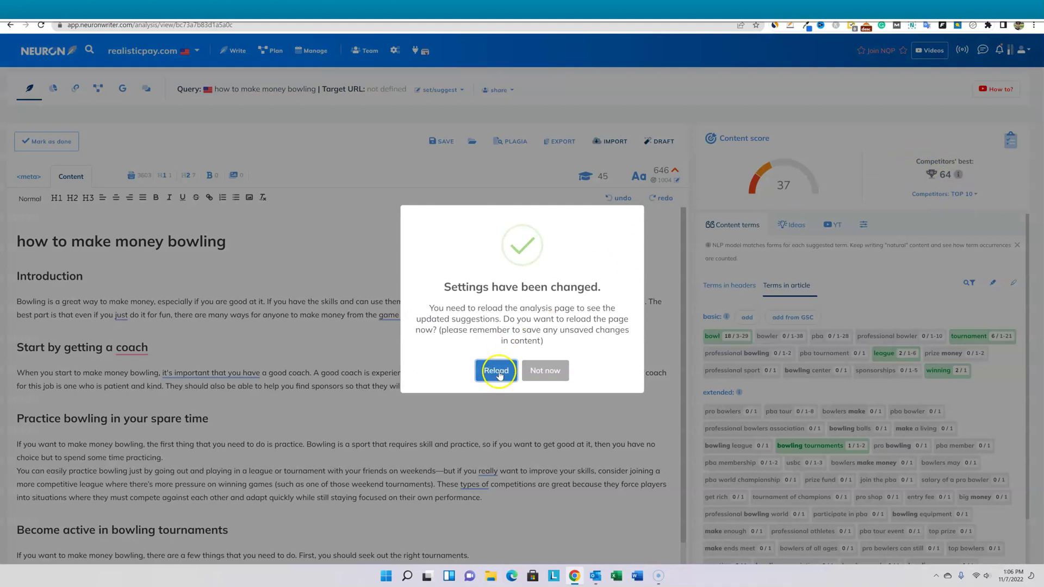
left_click(497, 371)
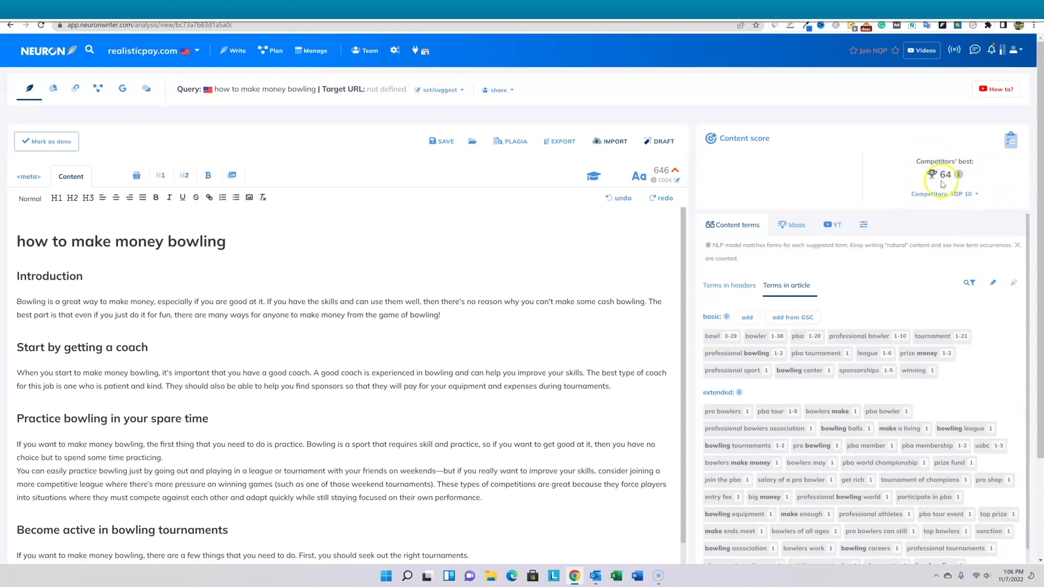
left_click(414, 365)
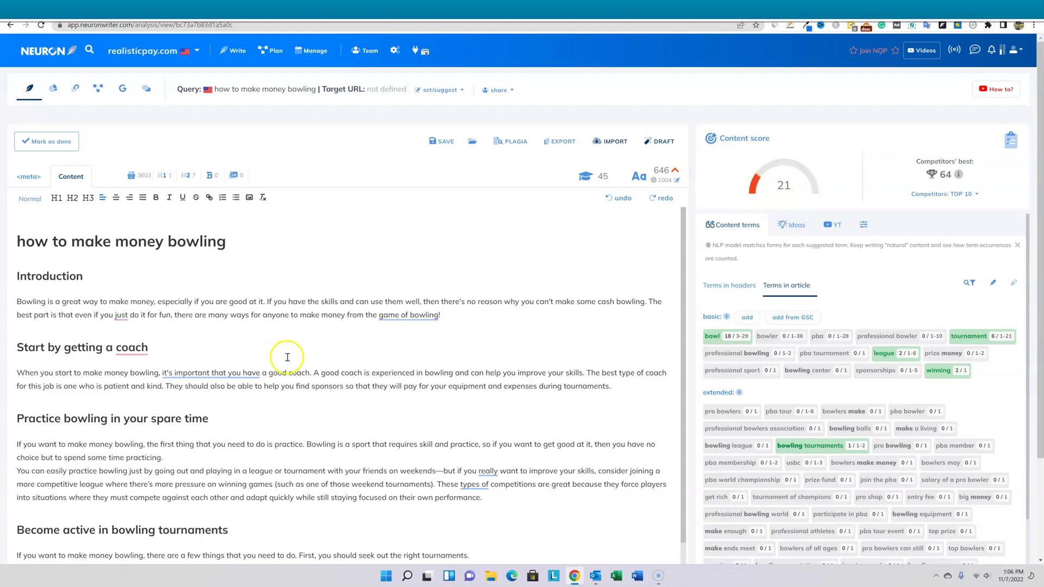
scroll(290, 357, "down", 2)
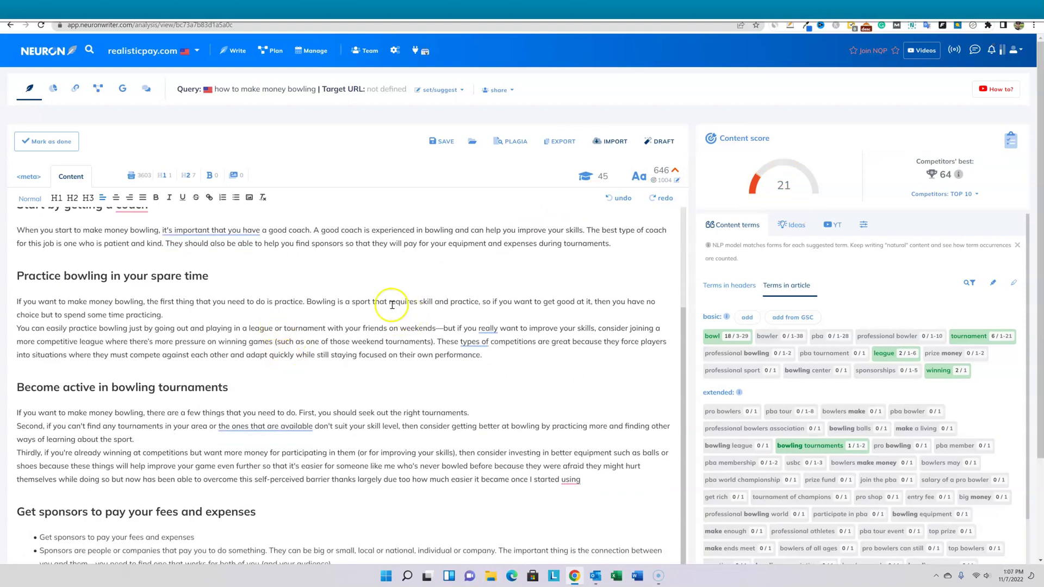
Open a new paragraph after 'time practicing' for the PBA tournament and prize money sentence.
left_click(211, 315)
key("Return")
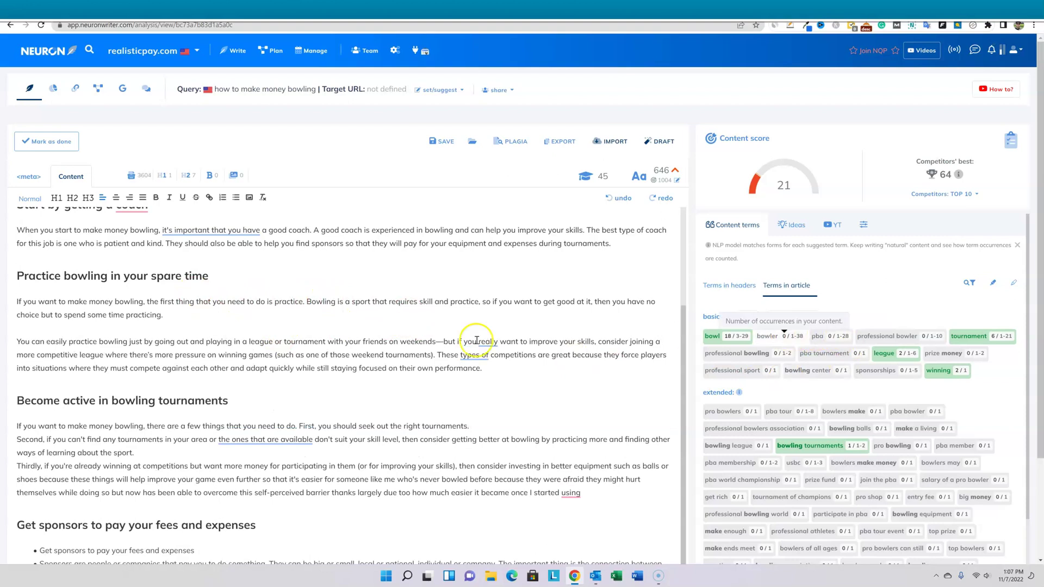
key("Return")
type("If you want to be a good bowler")
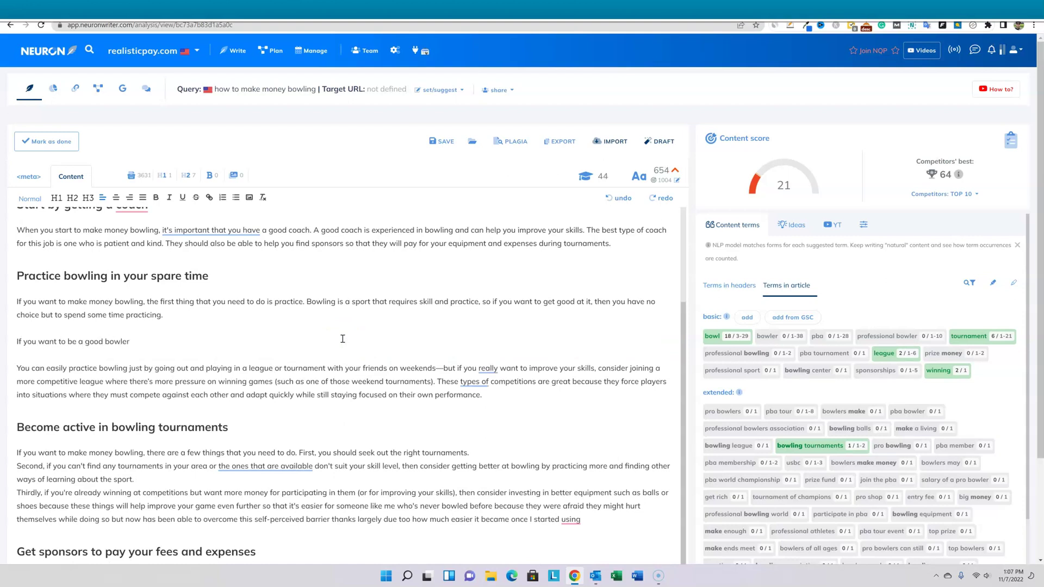
left_click(778, 343)
type("and possibly enter the pba tourna")
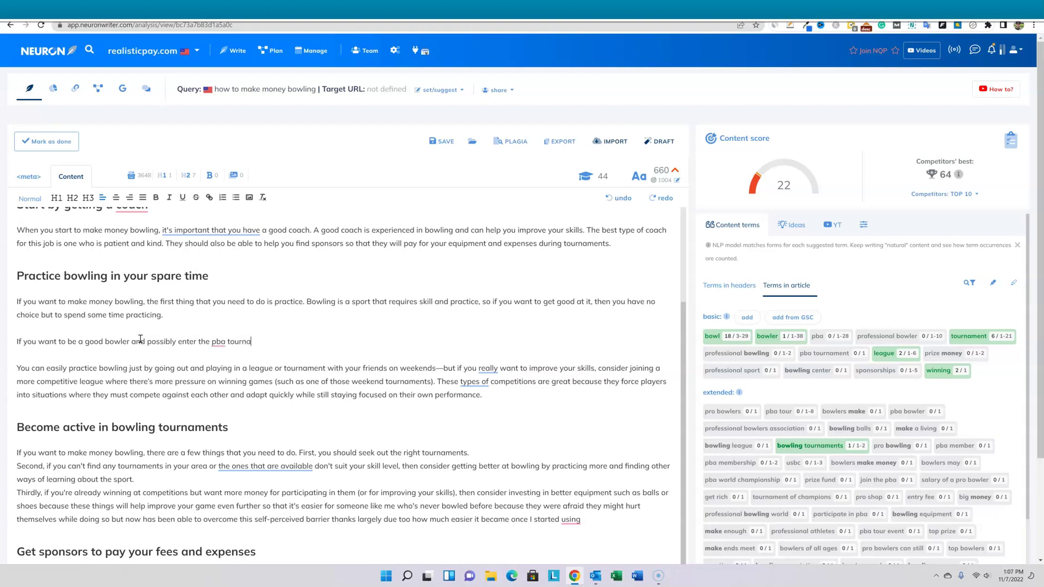
type("ment to earn prize money, then you are going to w")
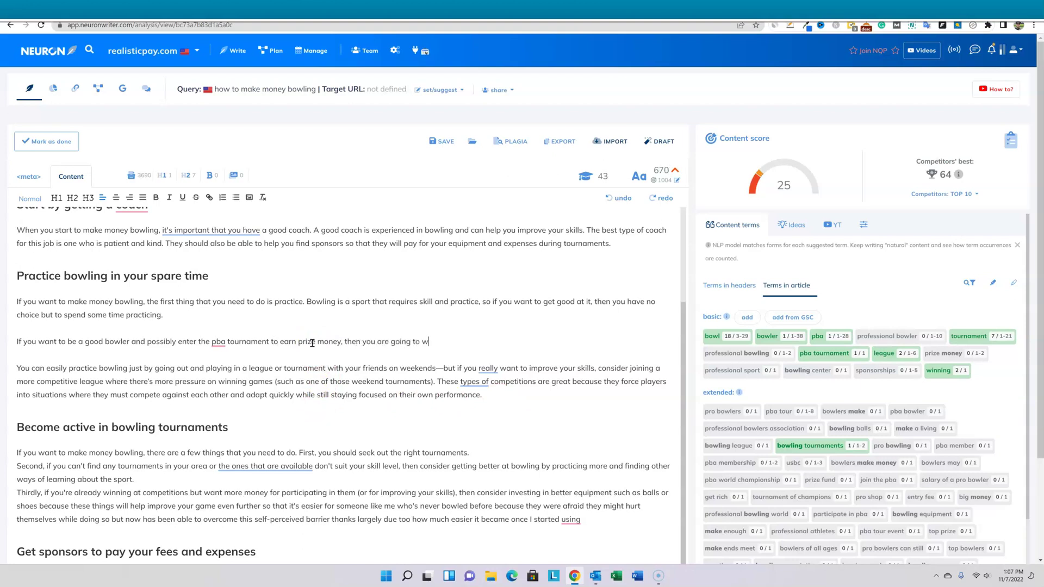
type("ant to read the tips below.")
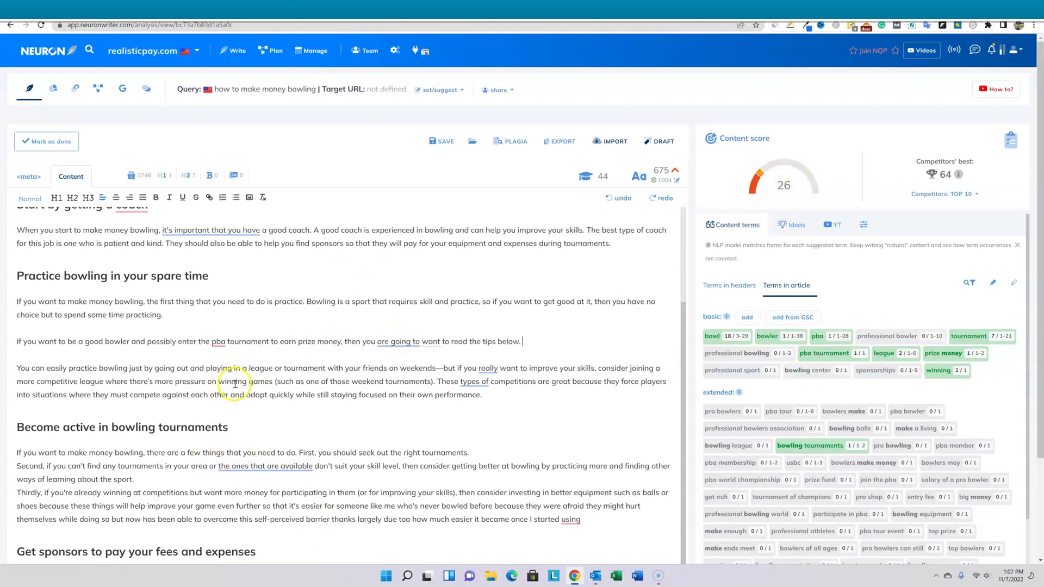
scroll(404, 375, "down", 3)
scroll(408, 400, "down", 2)
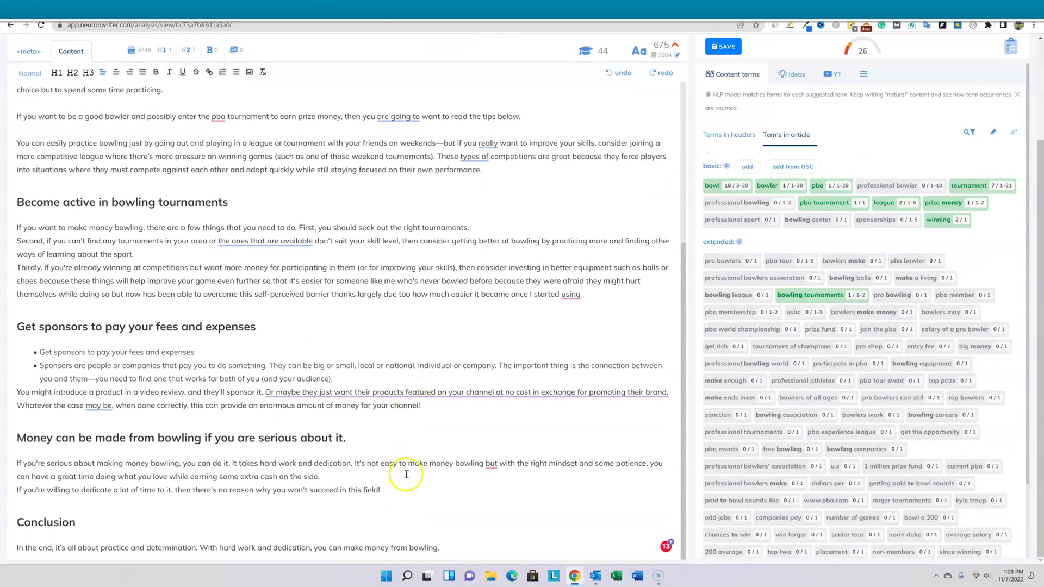
Paste 'Can you make money in a bowling league?' from Questions onto a new line before Conclusion.
left_click(392, 485)
key("Return")
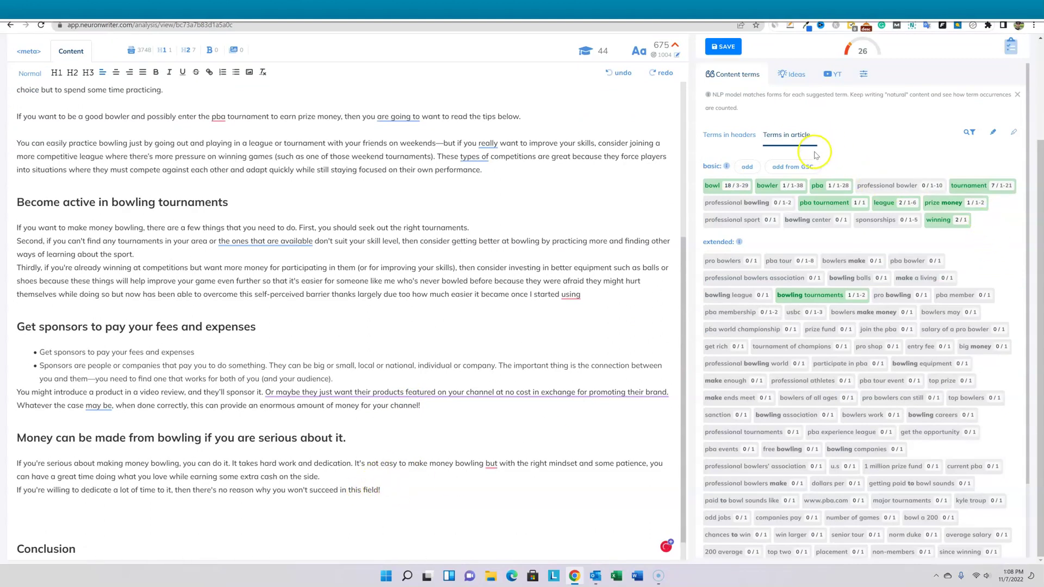
left_click(791, 74)
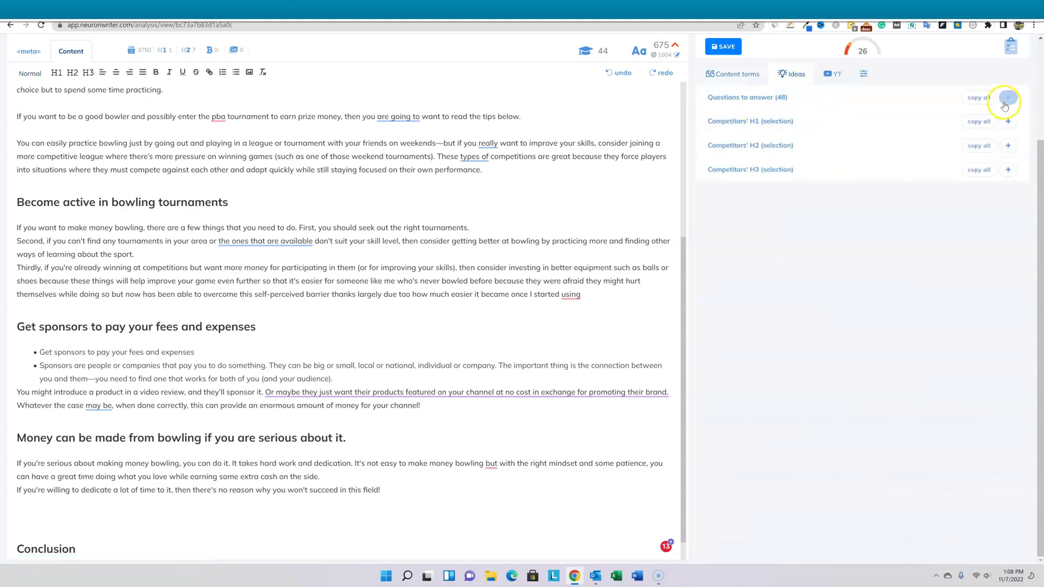
left_click(779, 96)
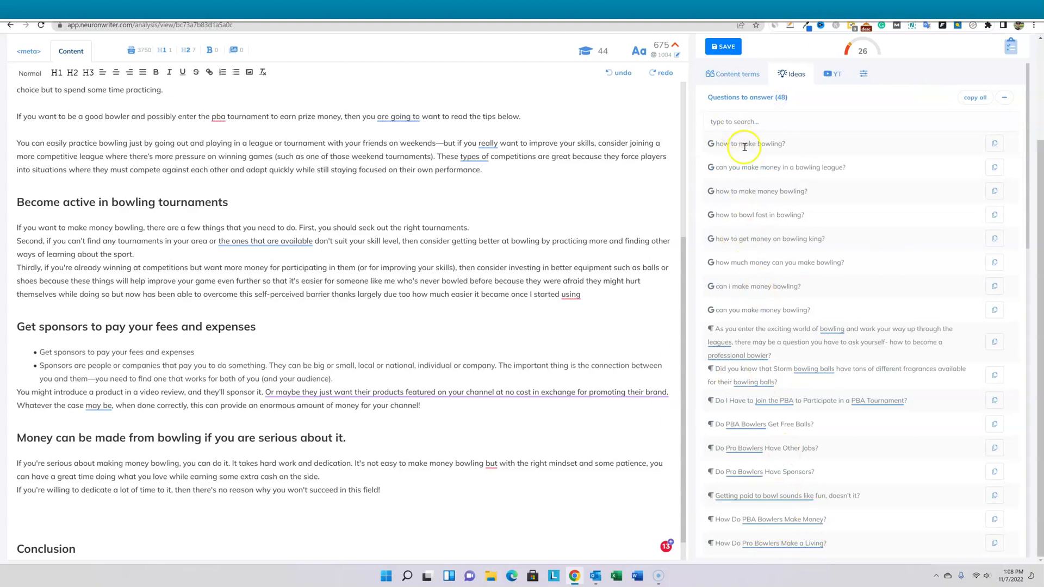
left_click(124, 513)
type("Can you make money in a bowling league?")
Make the bowling league question an H2 heading and run AI Expand on it.
triple_click(123, 516)
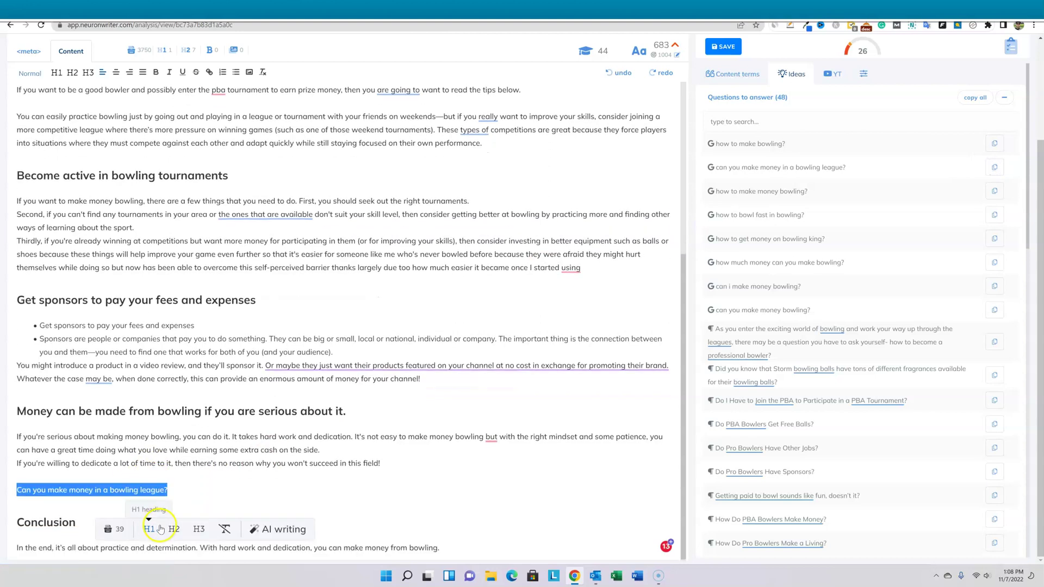
left_click(174, 530)
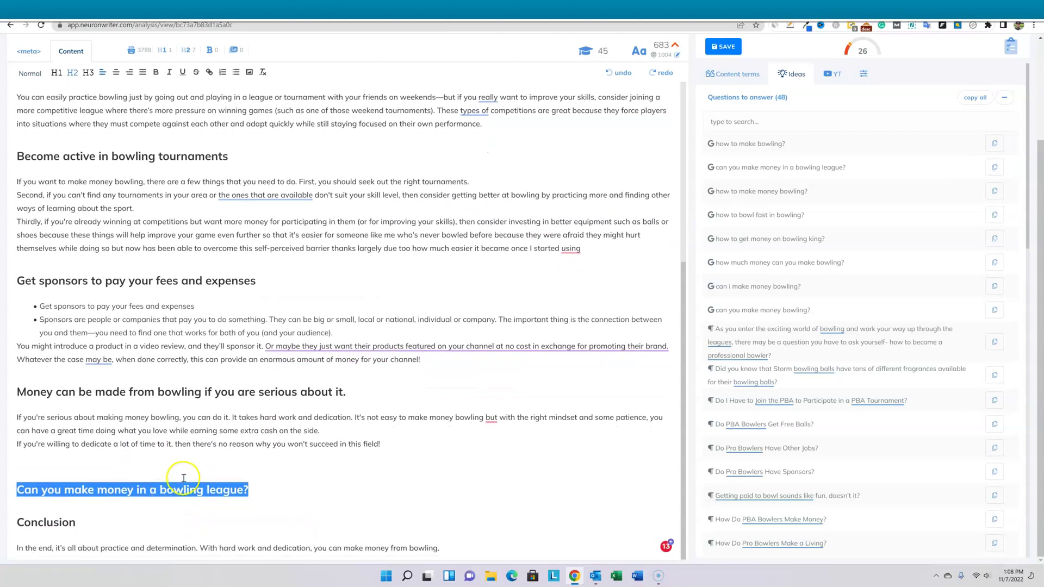
left_click(282, 531)
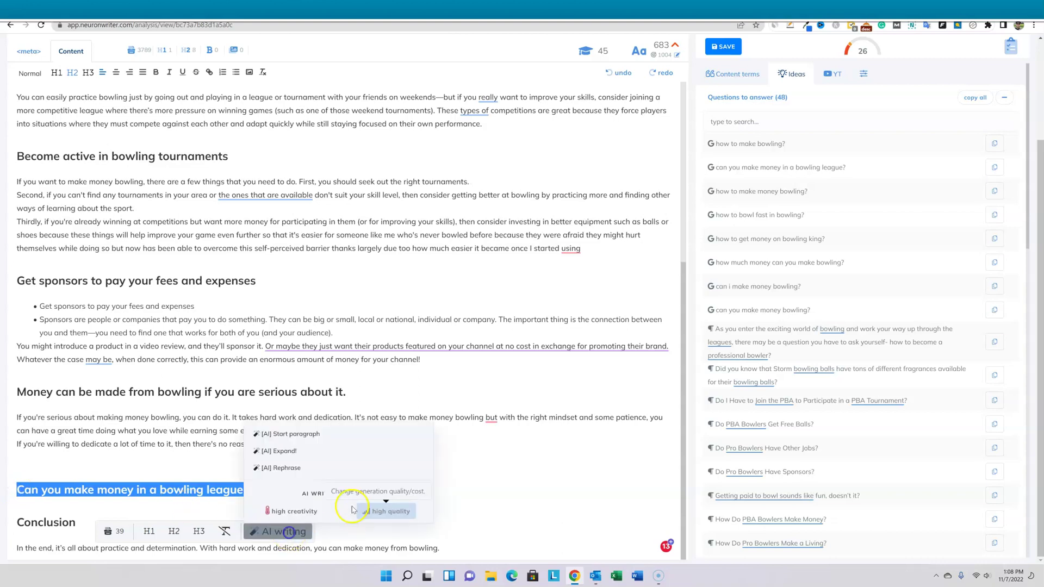
left_click(281, 450)
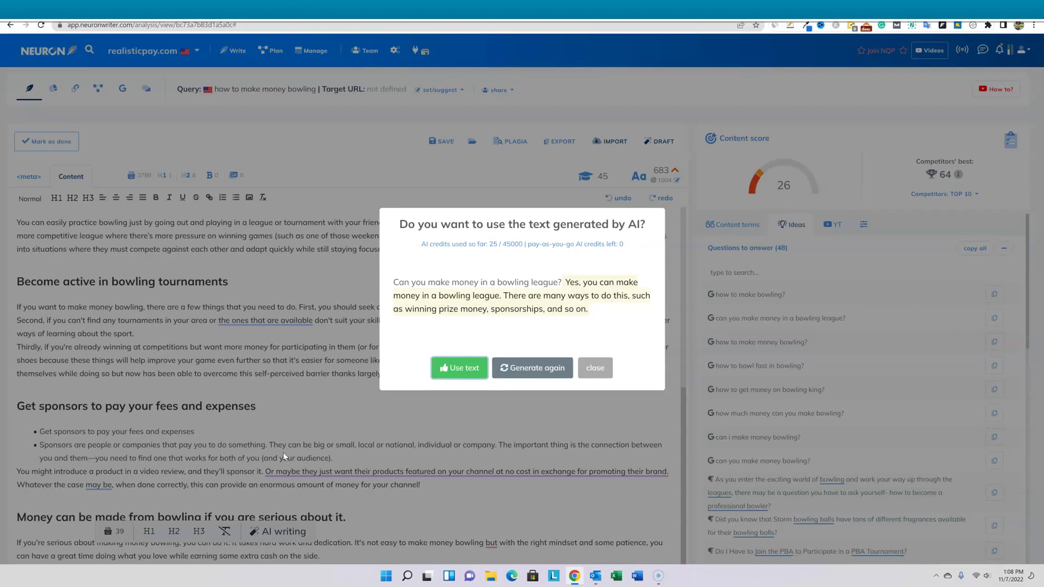
Insert the AI answer under the league question, then expand it again to 1,028 words.
left_click(476, 369)
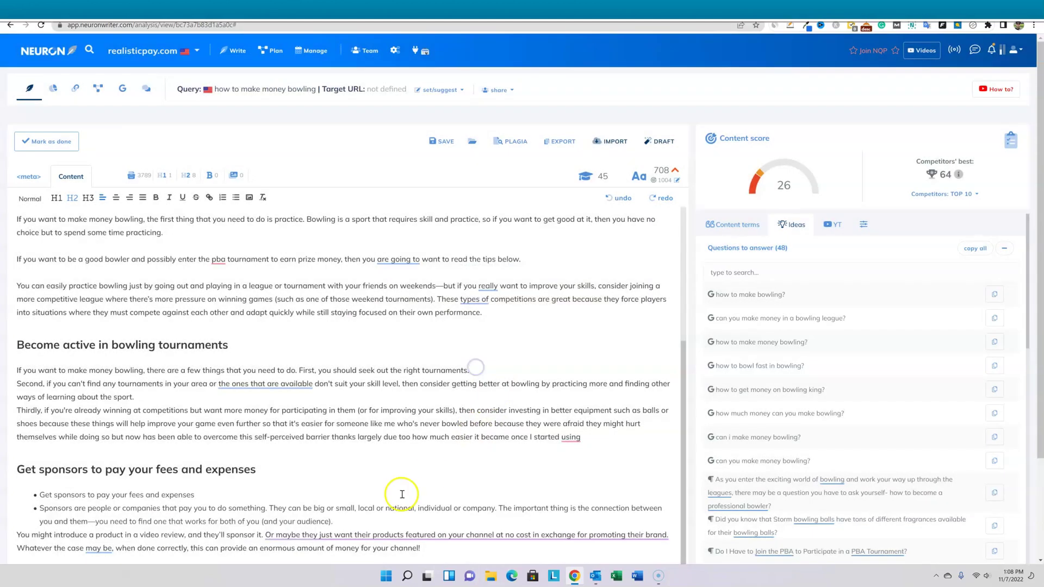
scroll(368, 490, "down", 2)
scroll(341, 480, "down", 2)
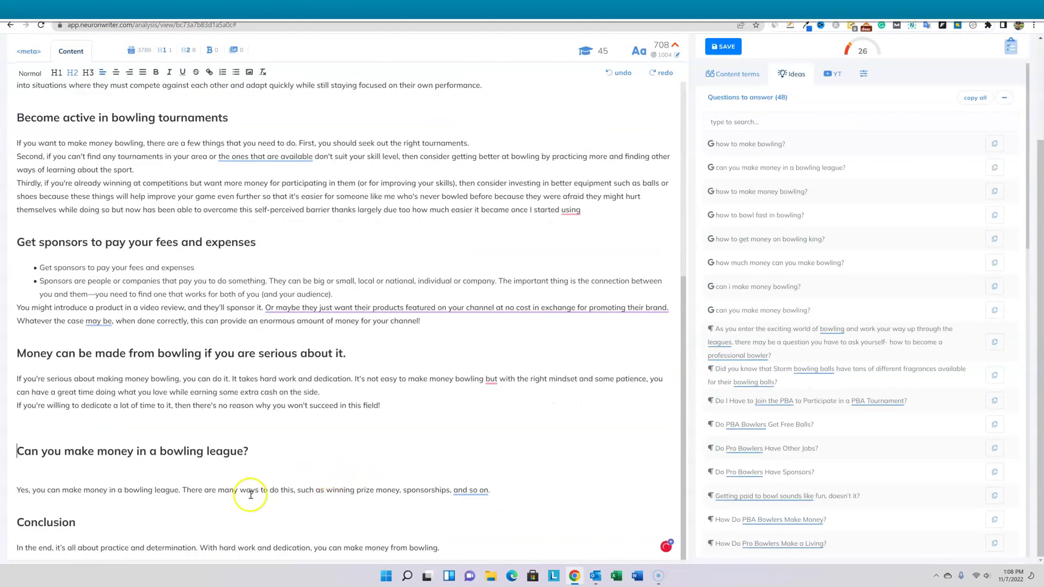
left_click(505, 492)
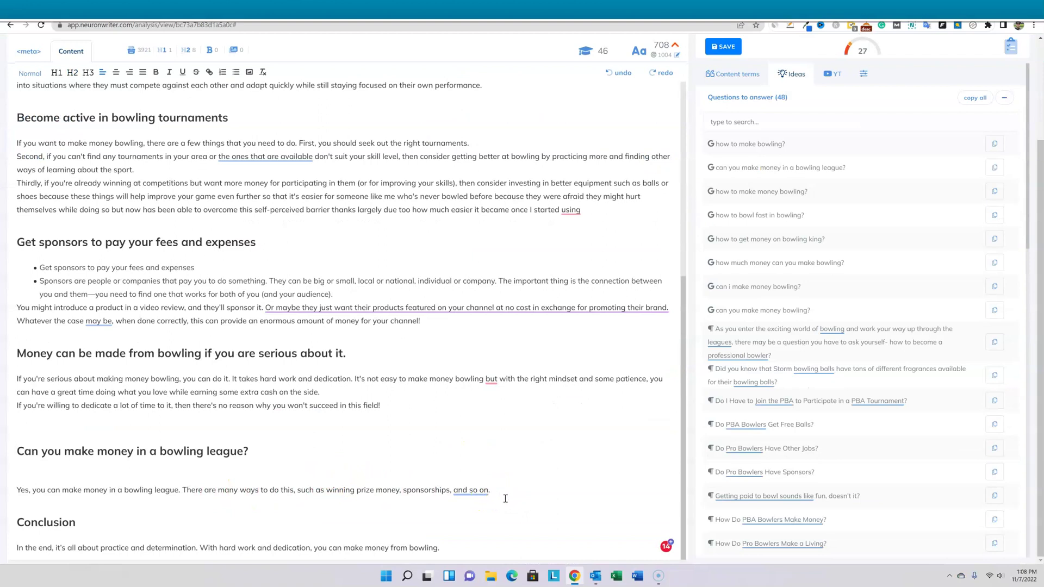
key("alt+Return")
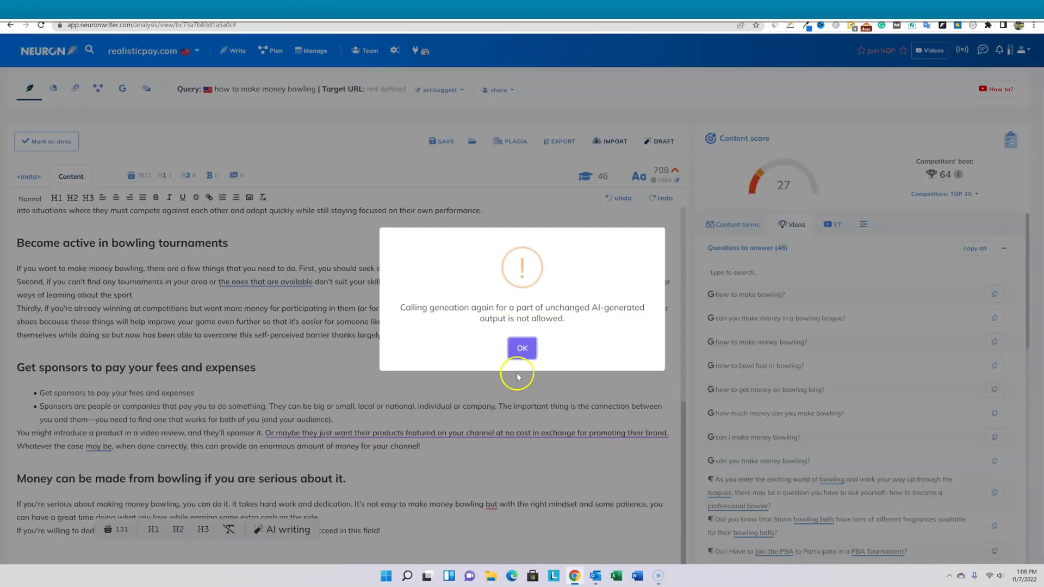
left_click(520, 351)
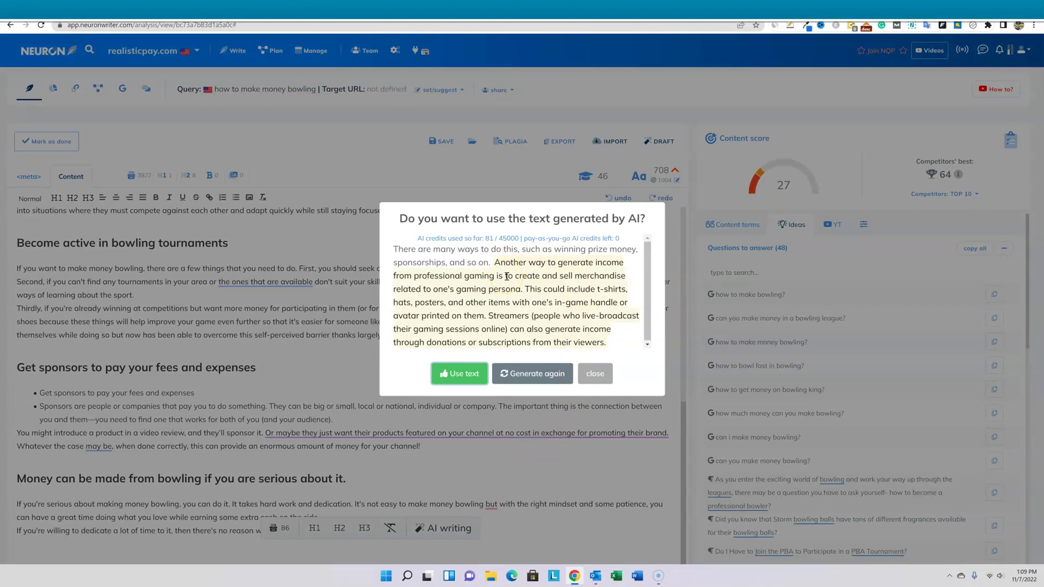
left_click(459, 374)
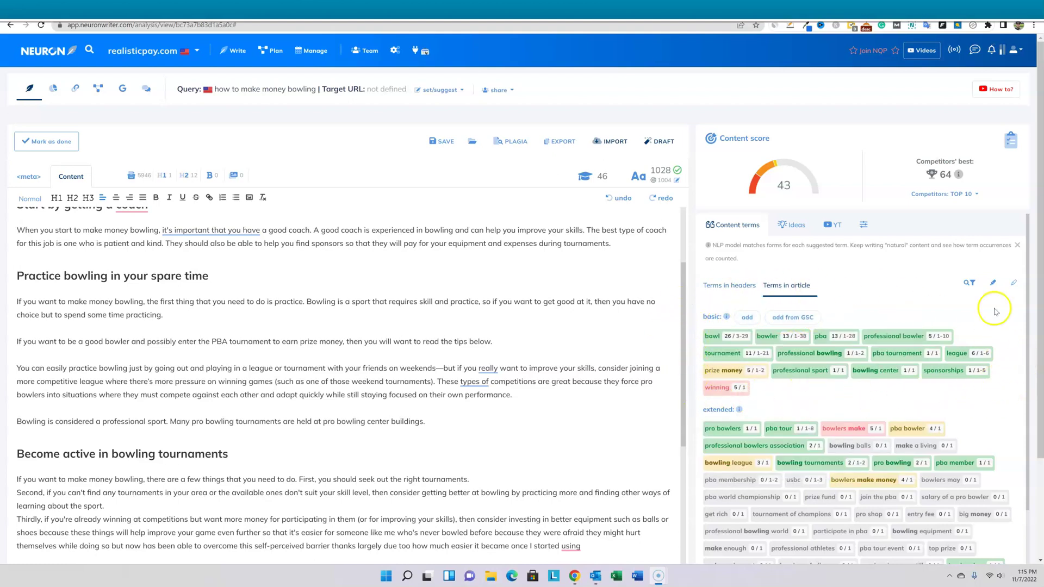
mouse_move(739, 410)
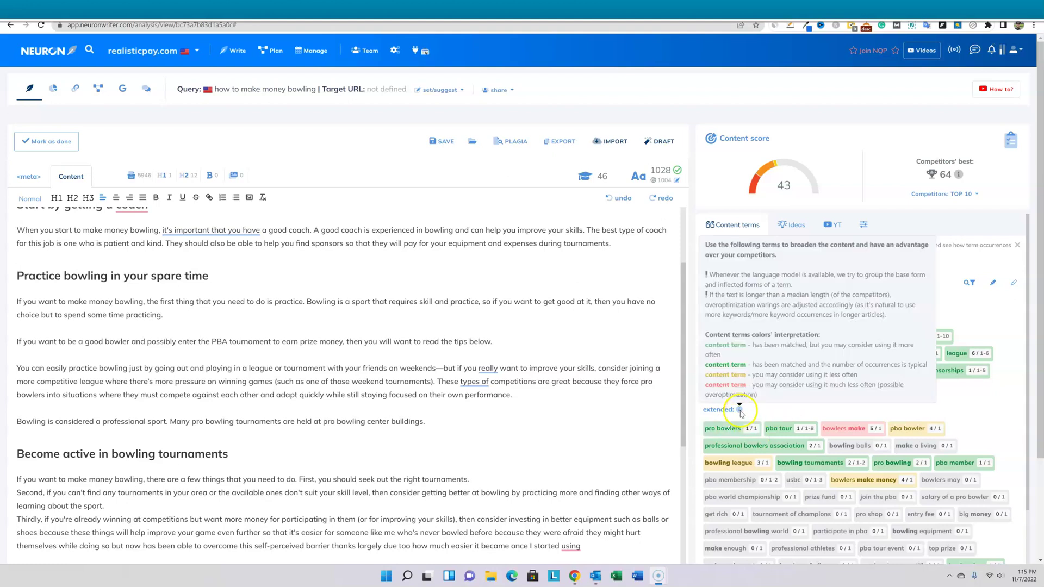
scroll(744, 385, "down", 1)
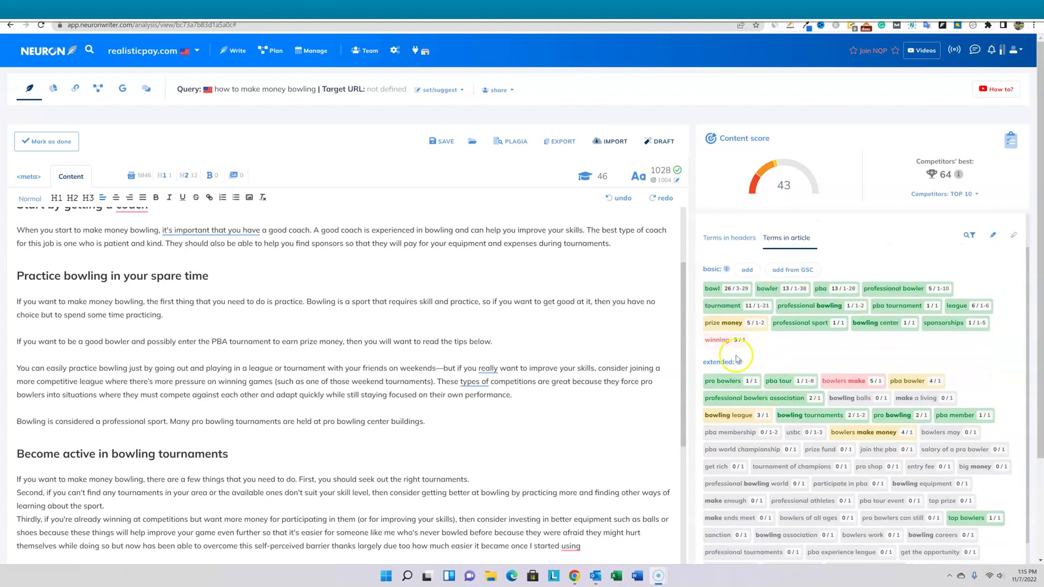
scroll(927, 366, "down", 2)
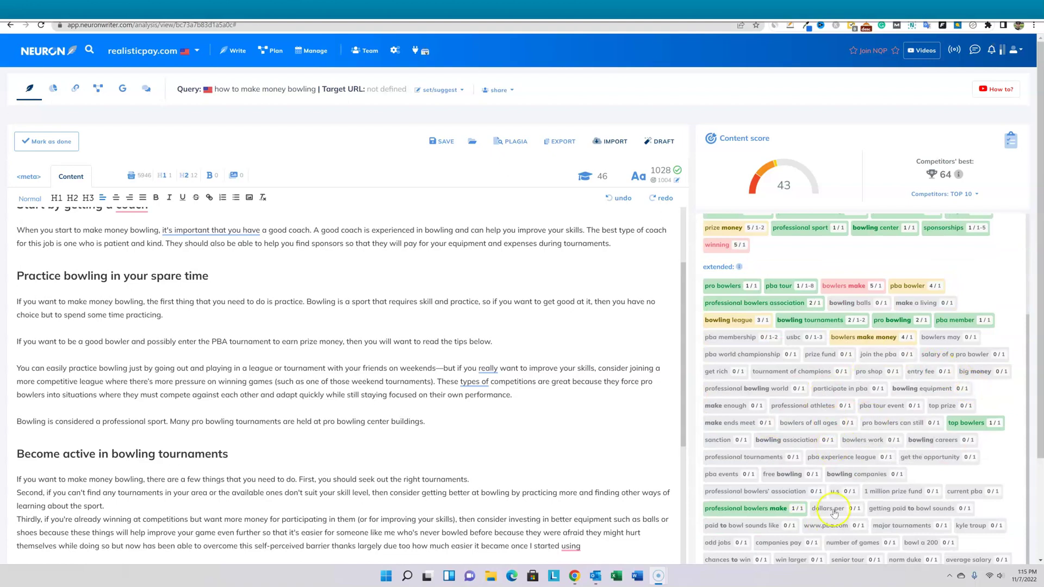
scroll(897, 469, "down", 1)
scroll(862, 462, "down", 3)
scroll(862, 462, "up", 2)
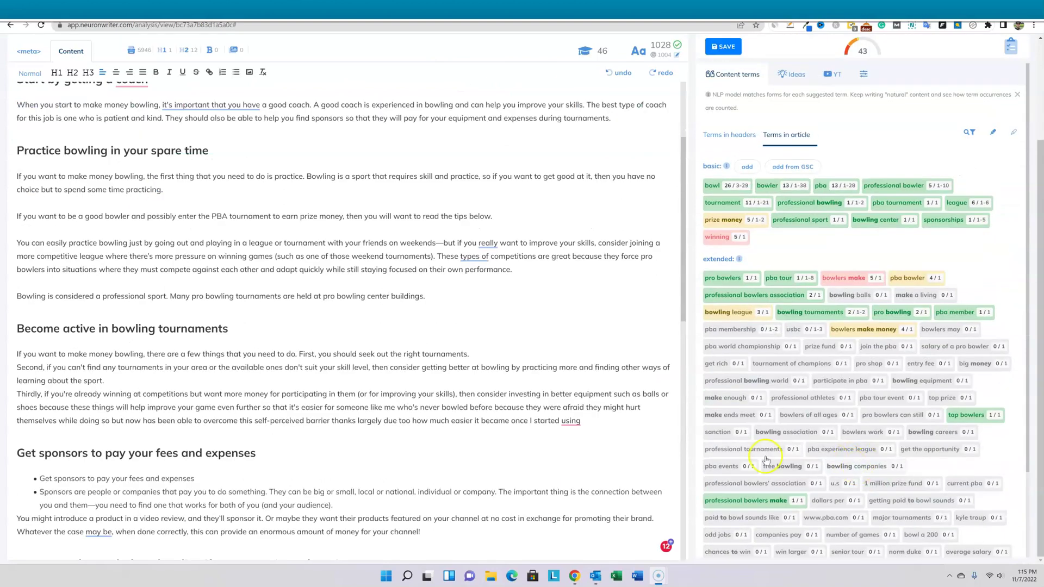
scroll(659, 432, "up", 3)
scroll(645, 430, "up", 2)
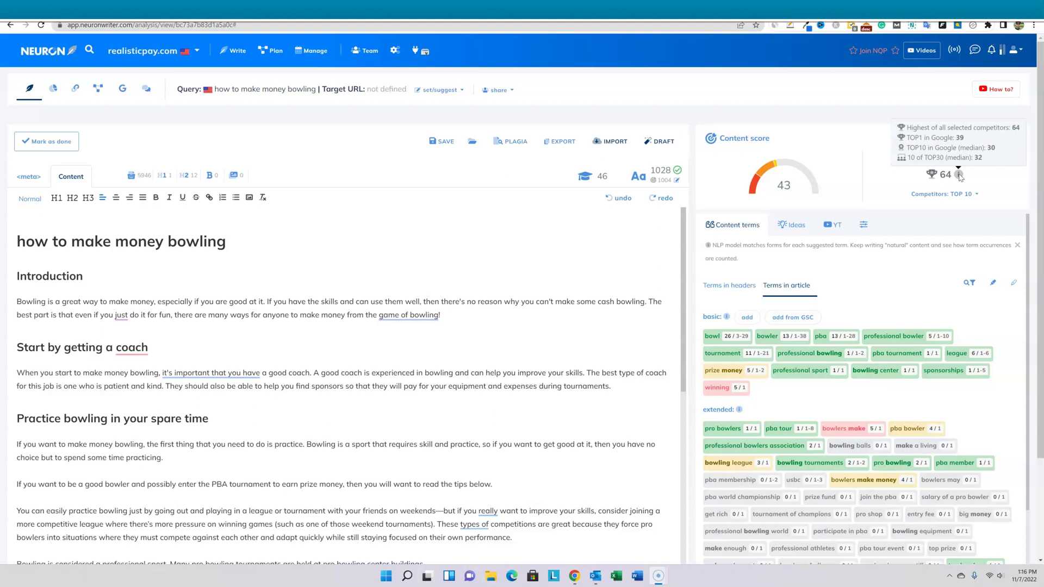
Go from the competition analysis to the bowling query's internal link ideas page.
left_click(52, 90)
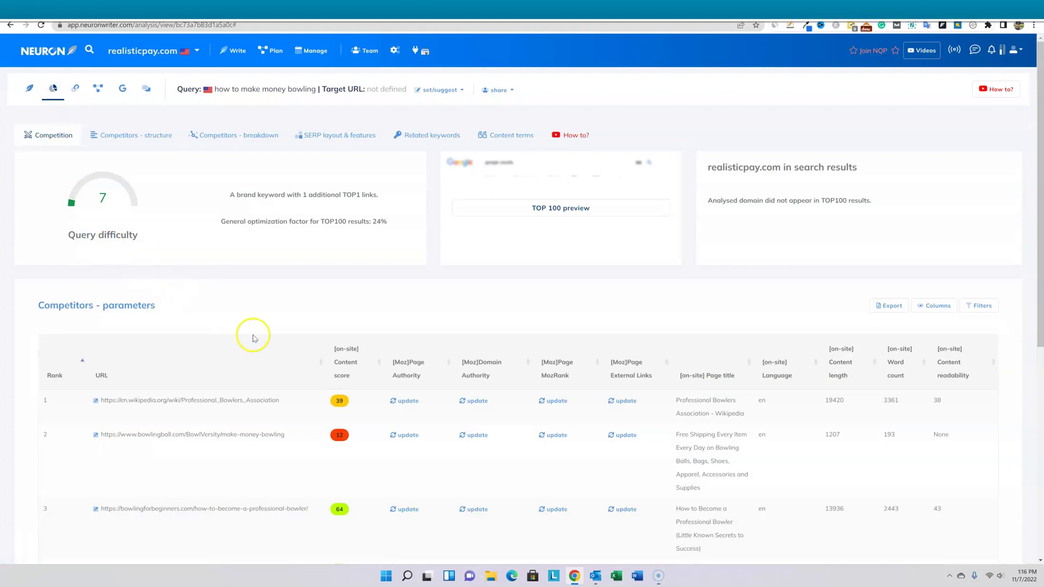
scroll(298, 351, "down", 4)
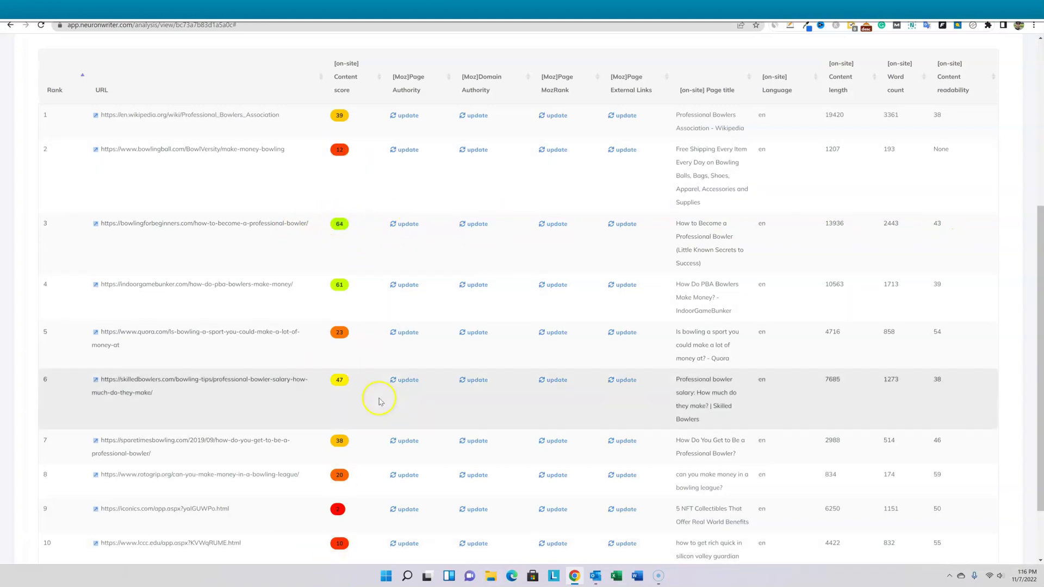
scroll(380, 408, "down", 1)
scroll(381, 411, "down", 1)
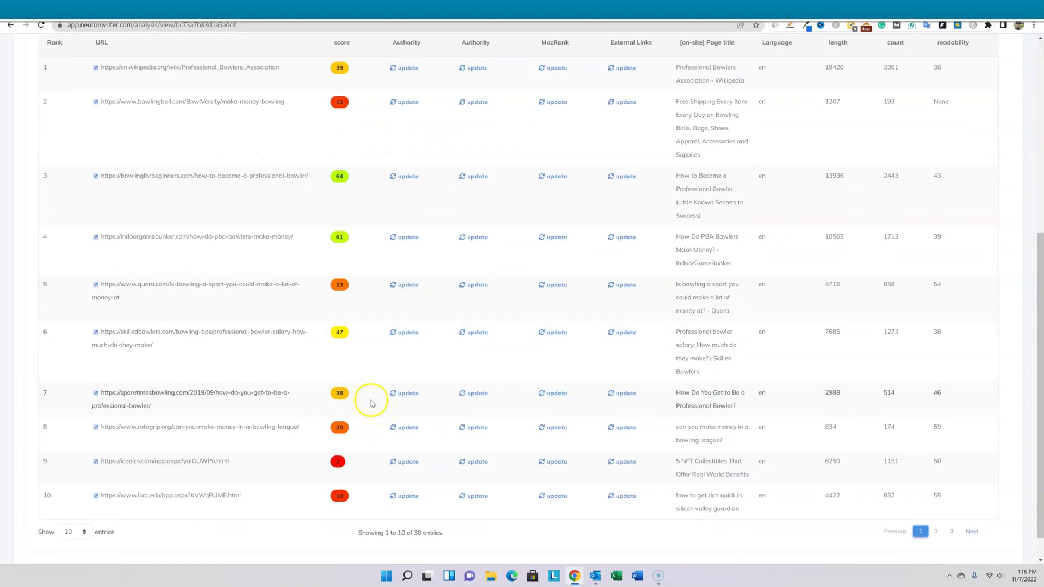
scroll(345, 315, "up", 2)
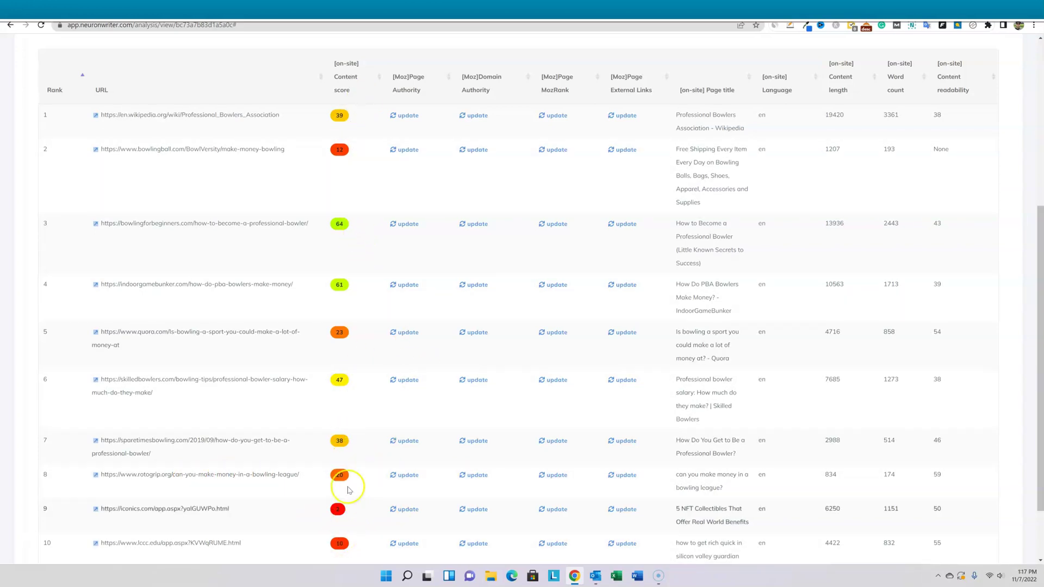
scroll(366, 433, "up", 1)
scroll(361, 435, "down", 1)
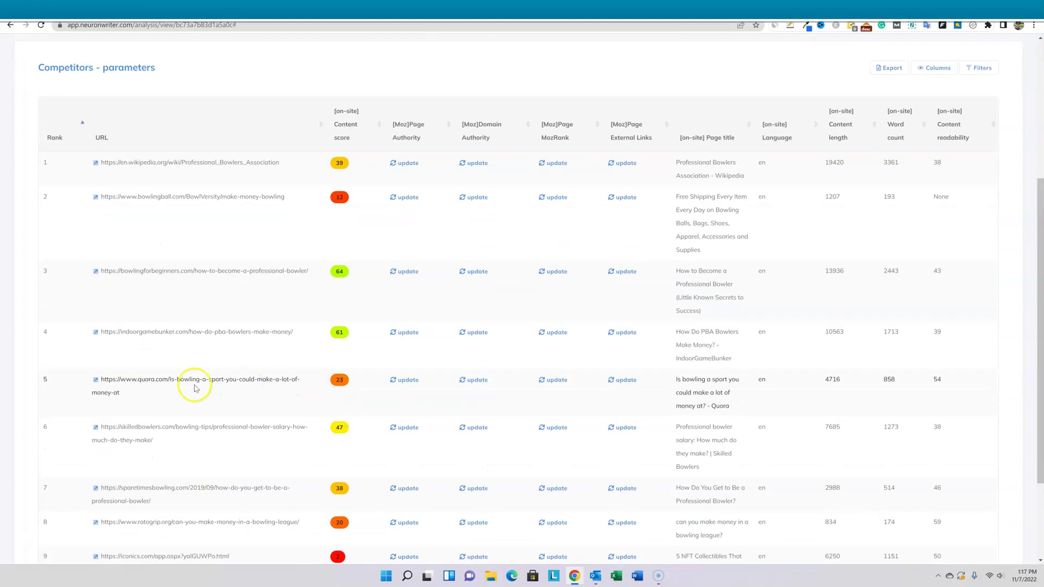
scroll(315, 459, "up", 3)
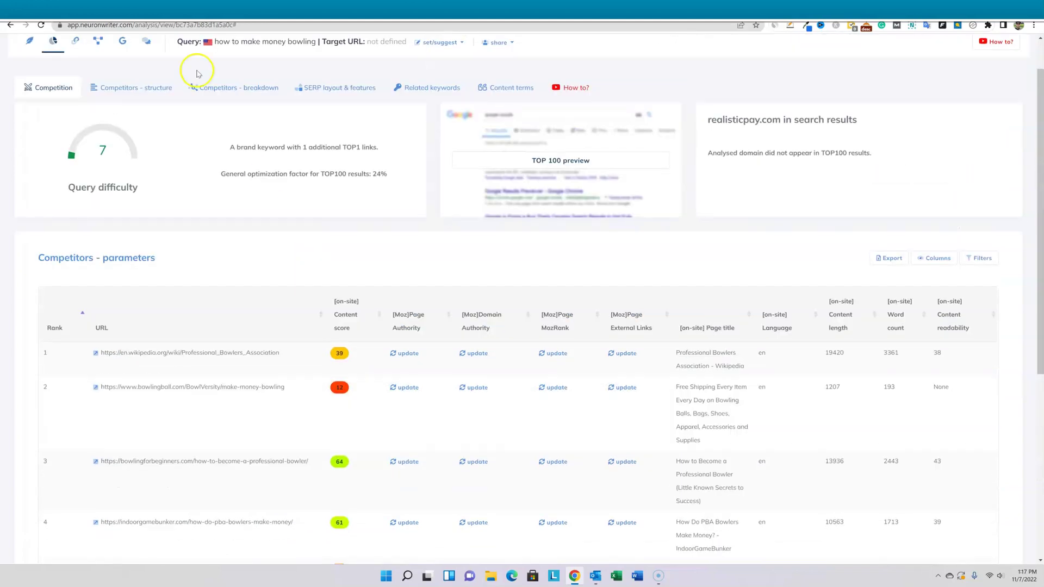
scroll(233, 214, "up", 1)
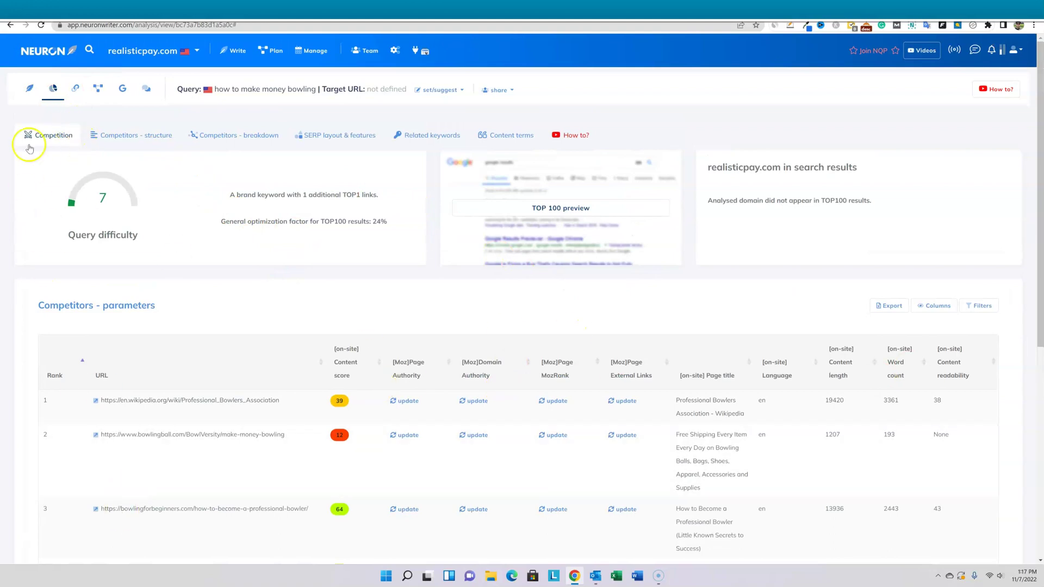
left_click(77, 90)
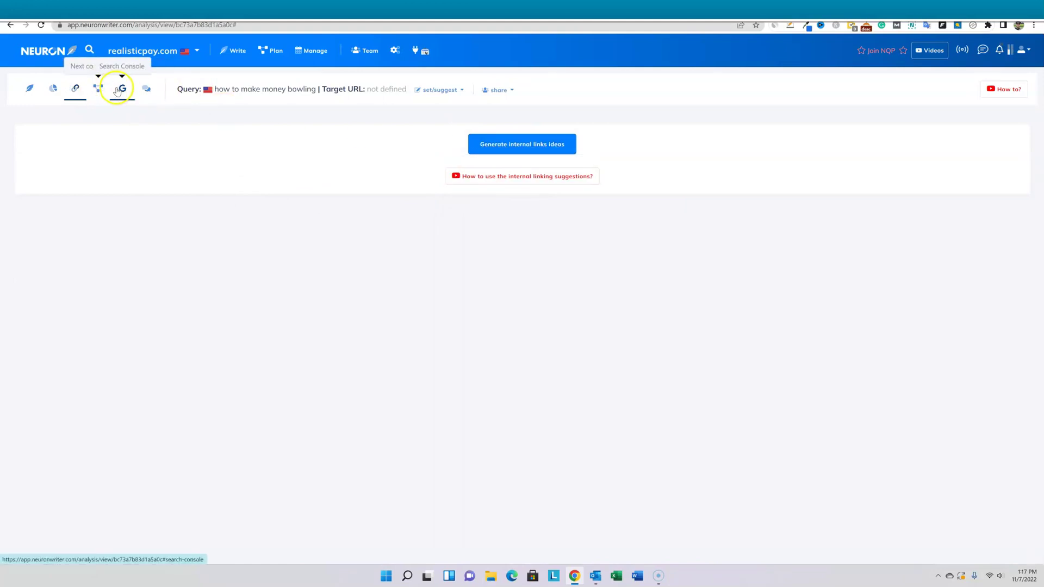
Back in the content editor, view the 43/100 overall score breakdown and close it.
left_click(29, 89)
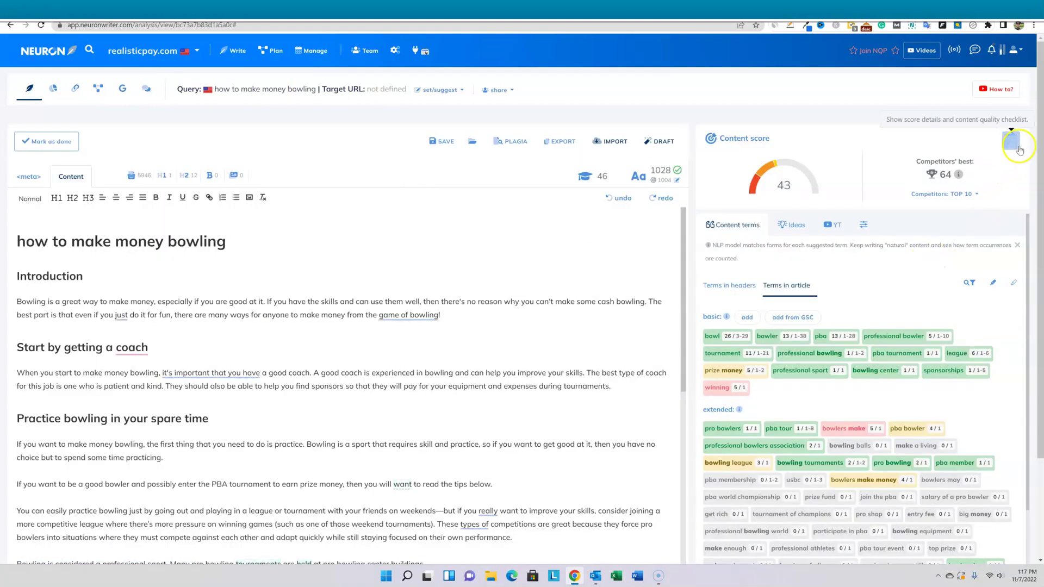
left_click(1011, 140)
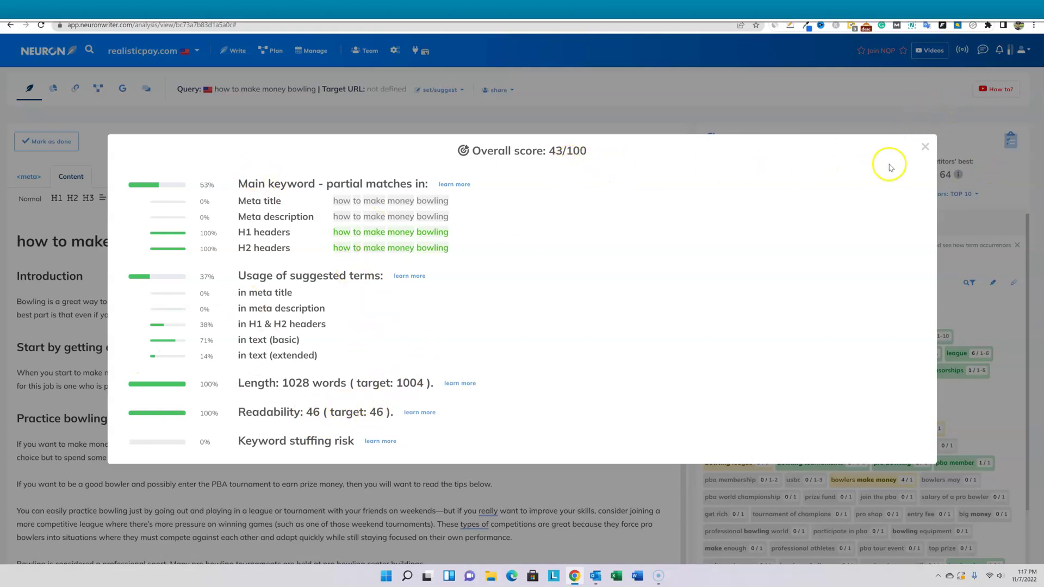
left_click(925, 146)
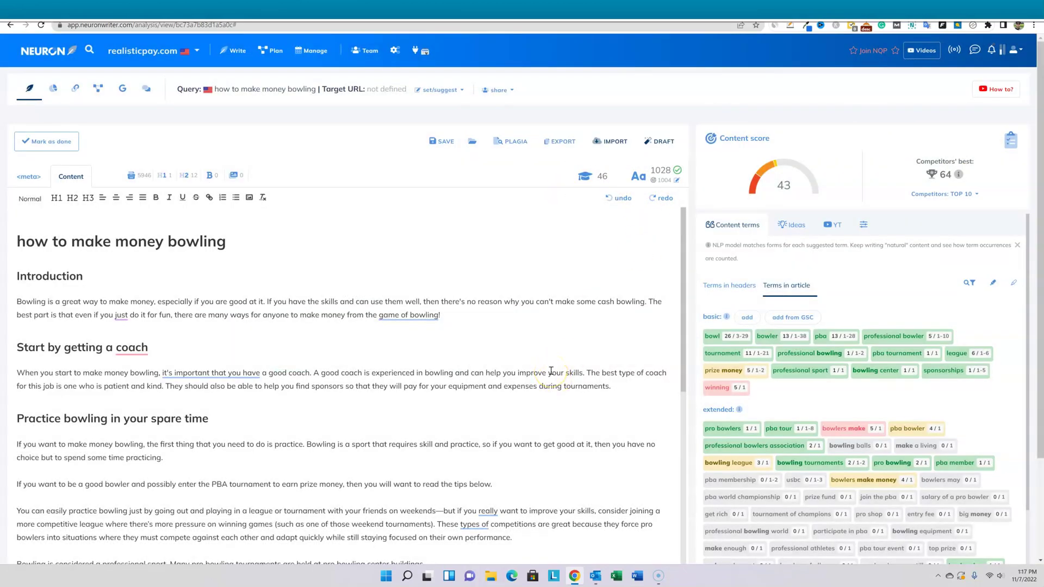
scroll(375, 417, "down", 1)
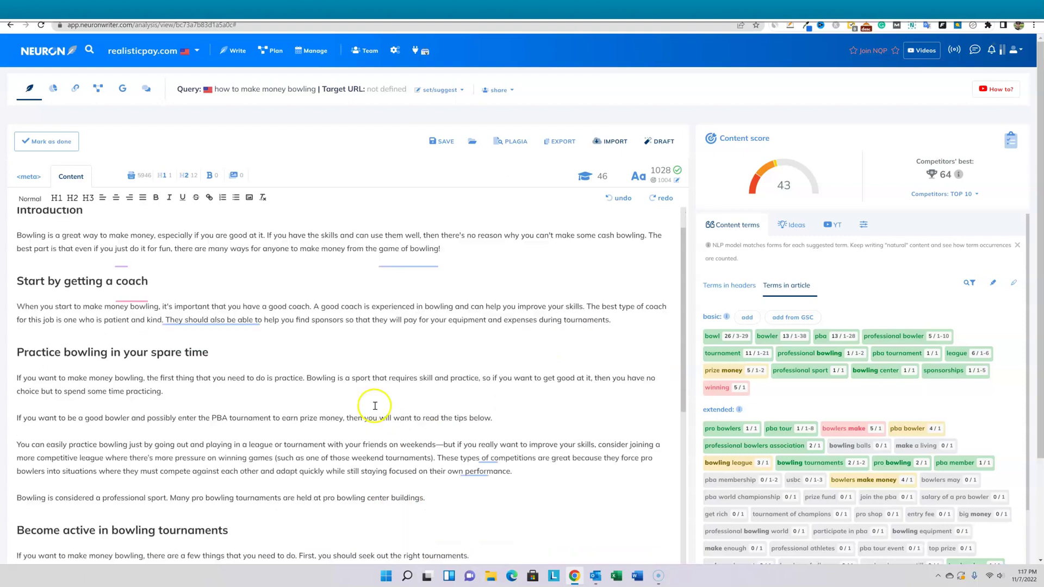
scroll(374, 405, "up", 1)
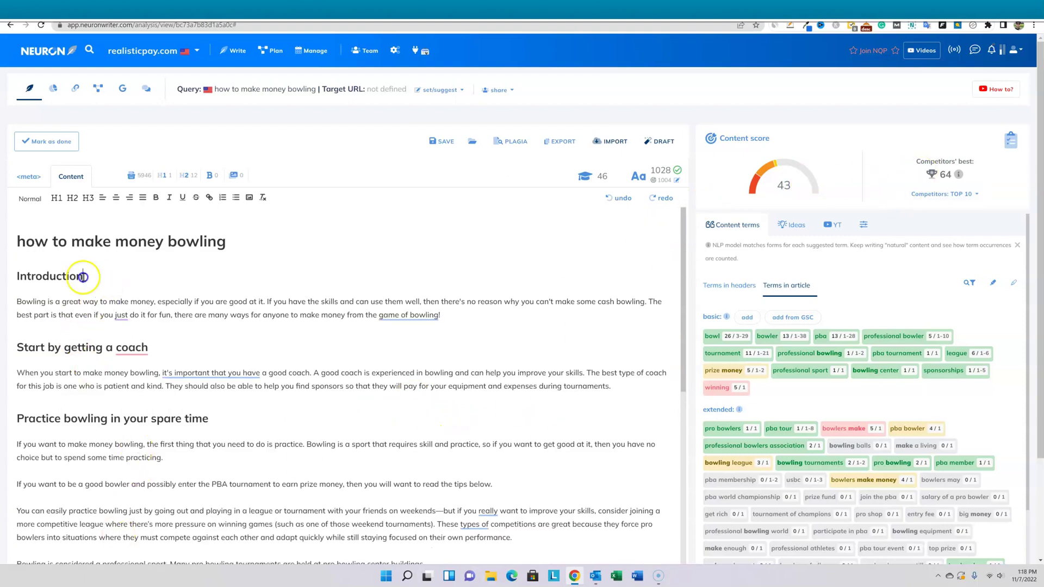
Delete the Introduction heading and its leftover empty line.
left_click_drag(85, 277, 12, 274)
key("BackSpace")
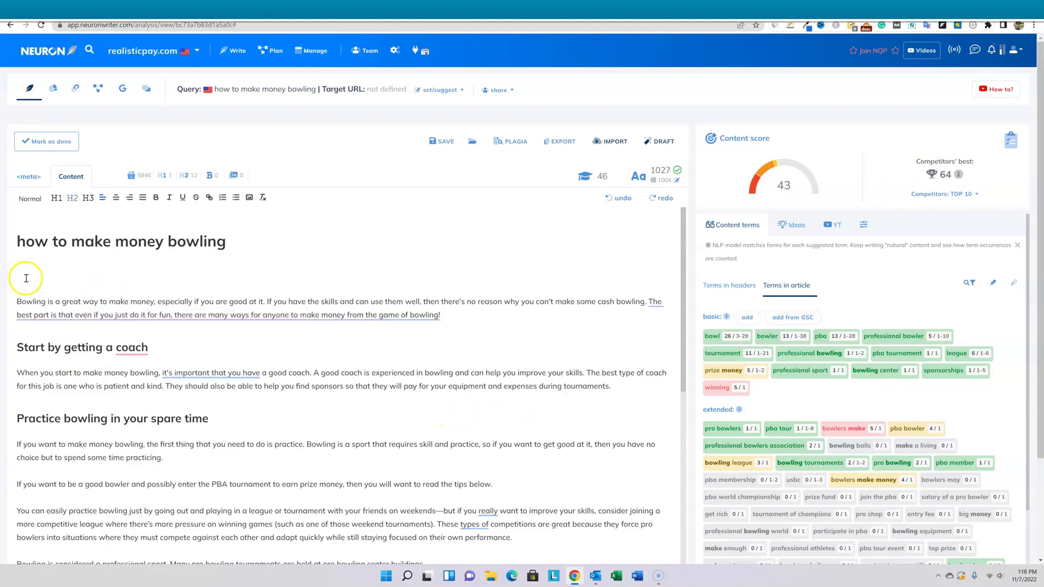
key("BackSpace")
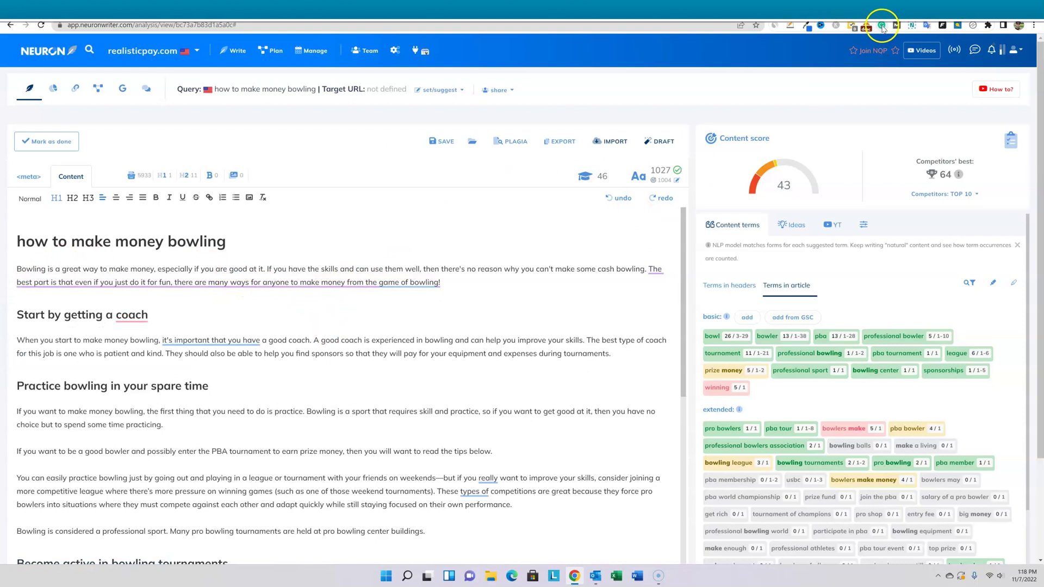
Accept Grammarly fixes removing 'just' and changing the wording to 'bowling game'.
left_click(883, 27)
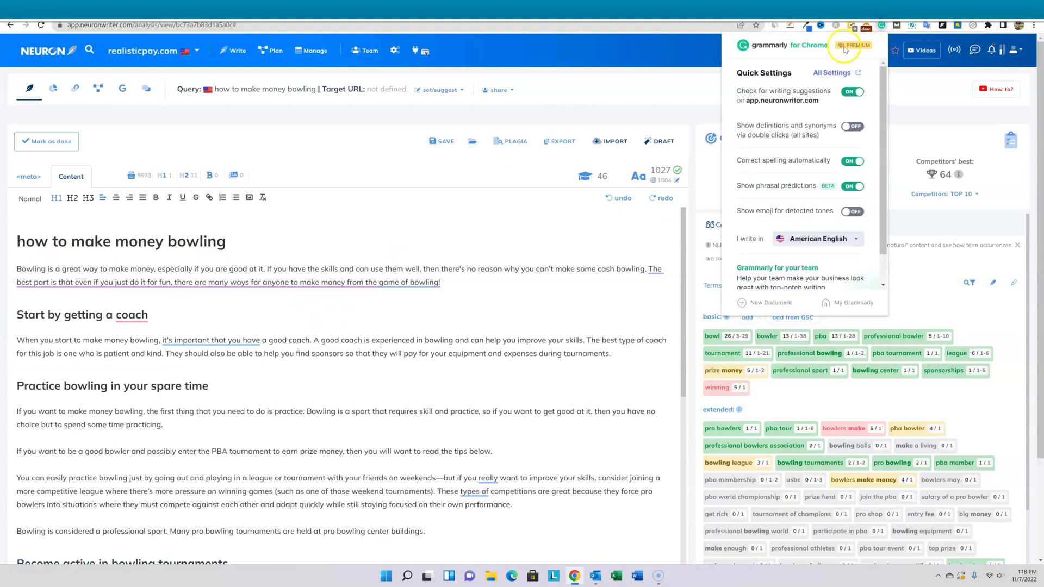
left_click(593, 109)
left_click(254, 284)
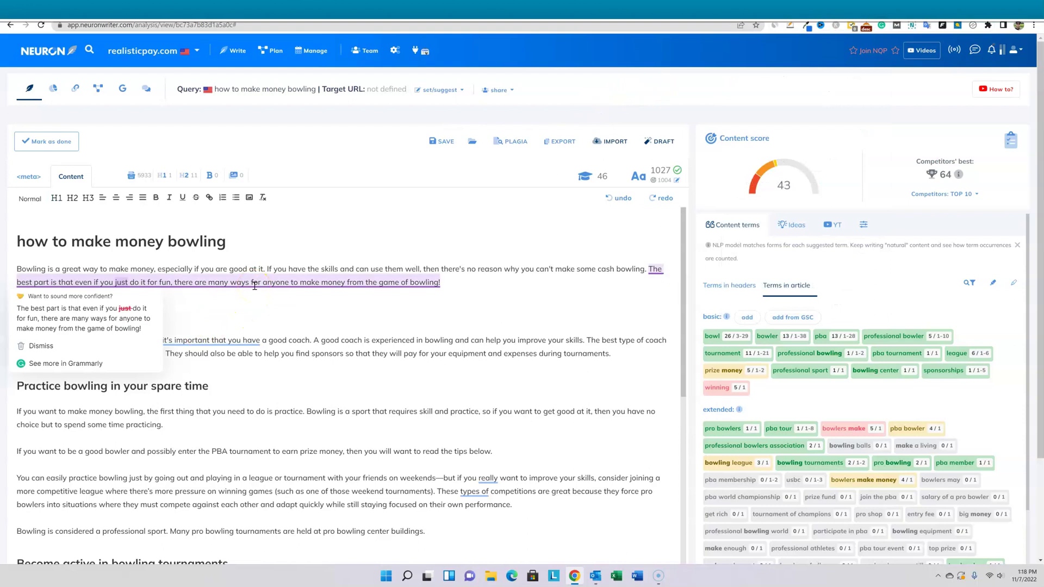
left_click(110, 314)
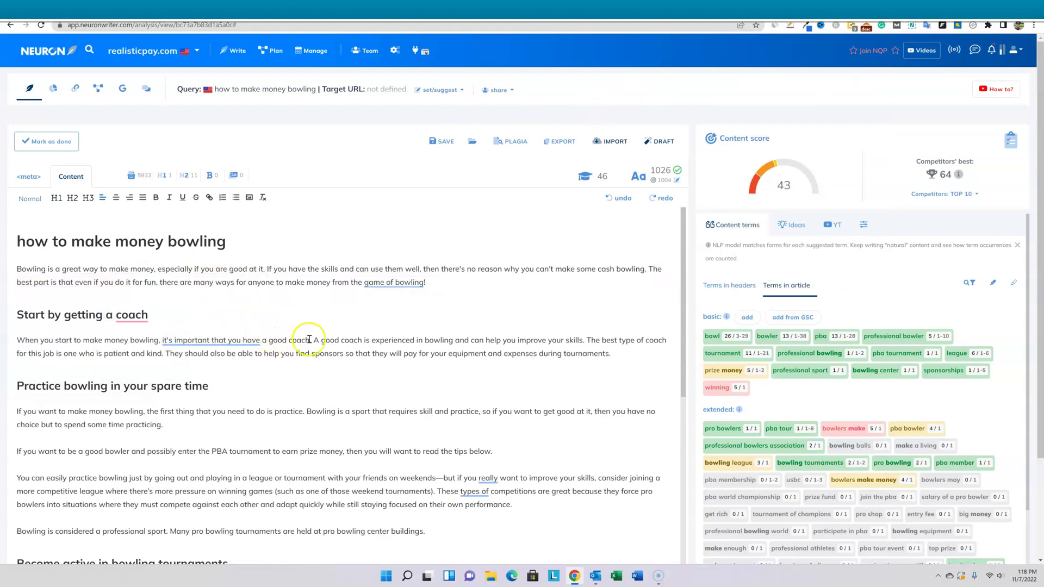
left_click(395, 304)
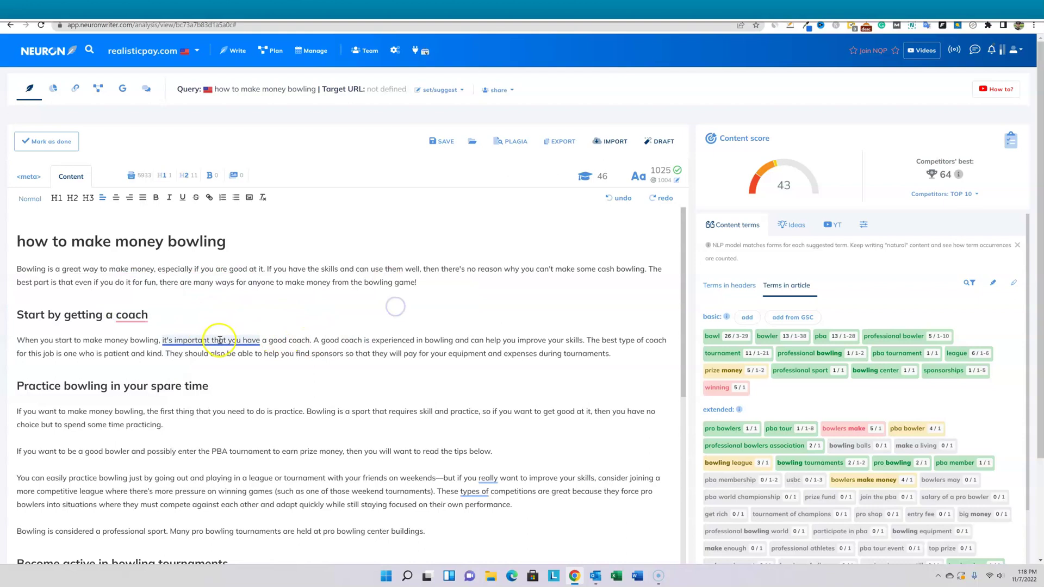
Accept remaining Grammarly fixes: shorter coach phrasing, dropping 'really', 'types of', 'may be', and using 'etc.'.
left_click(219, 368)
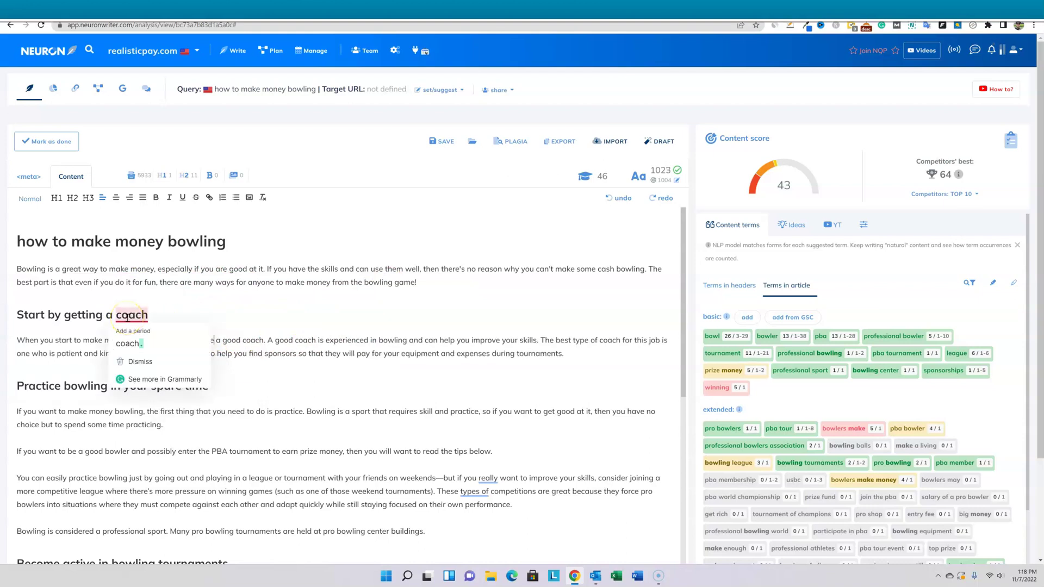
scroll(300, 362, "down", 2)
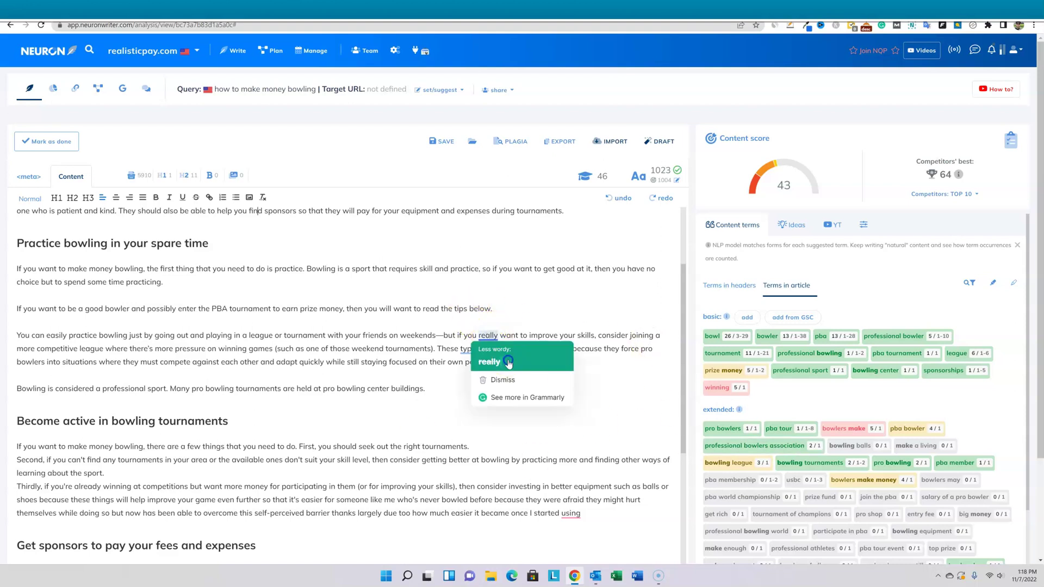
left_click(490, 361)
left_click(456, 374)
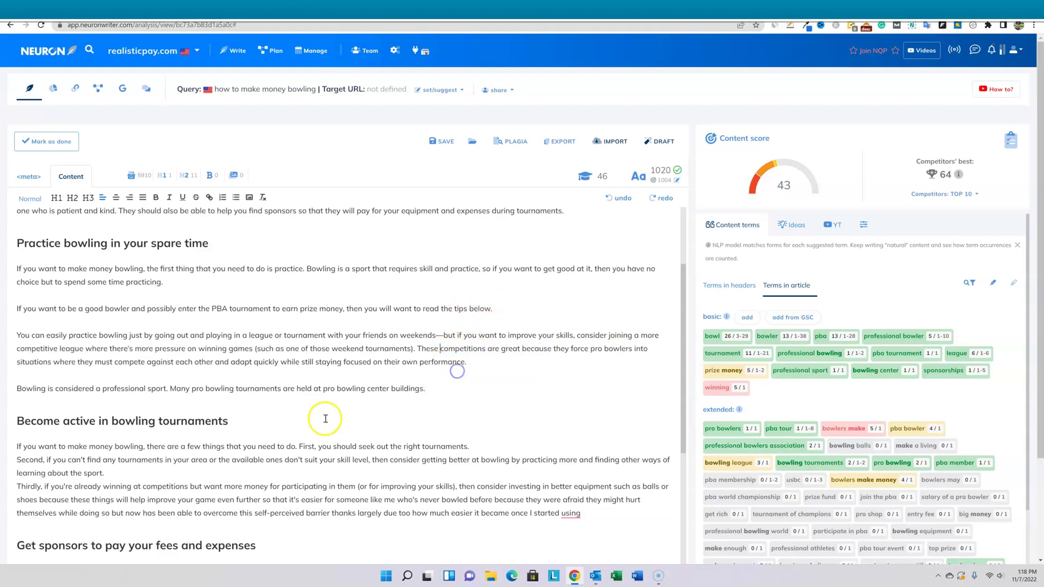
scroll(490, 408, "down", 3)
left_click(577, 397)
scroll(204, 424, "down", 3)
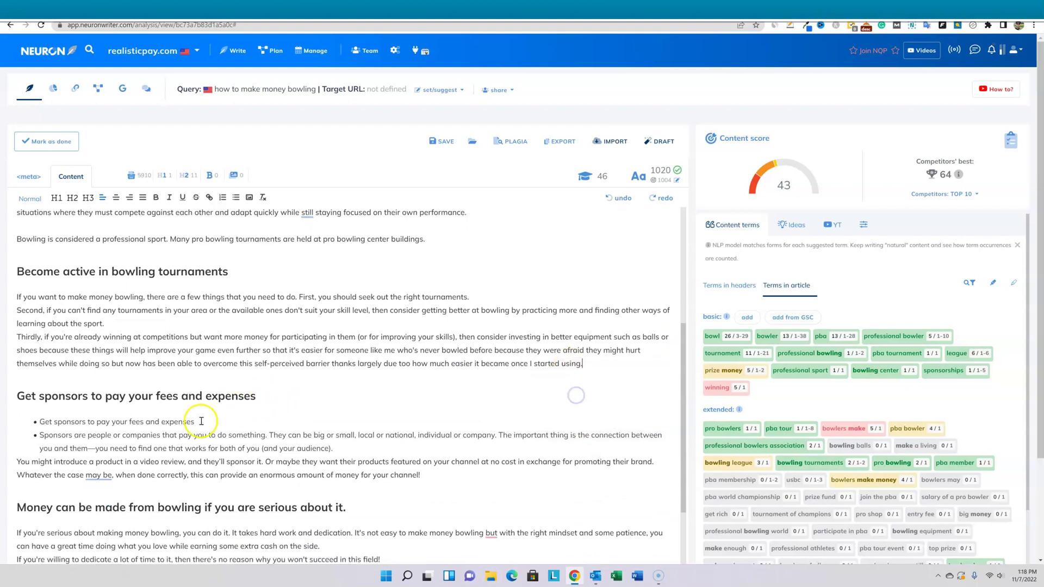
left_click(106, 363)
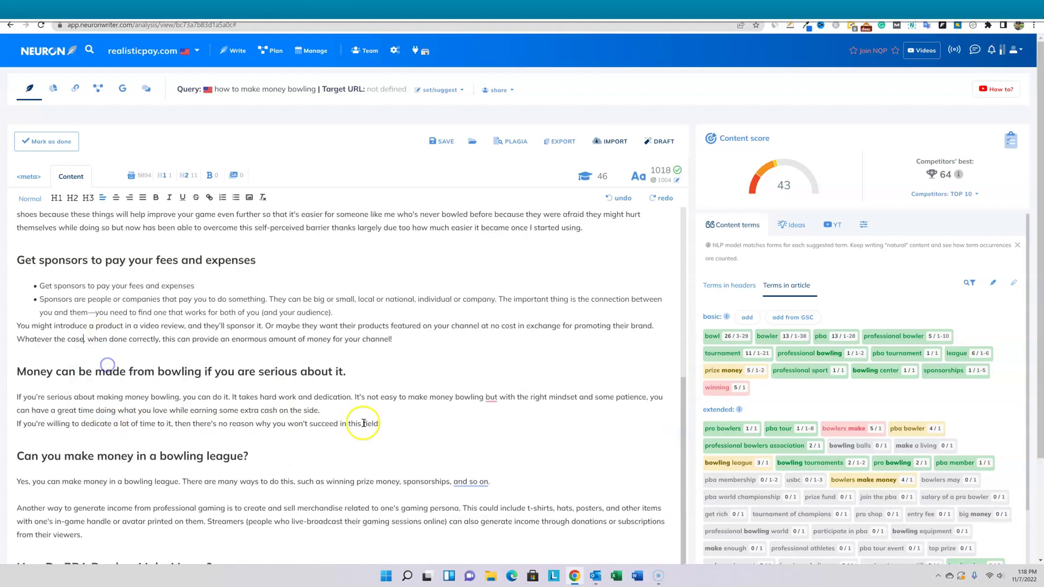
scroll(362, 424, "down", 3)
left_click(472, 412)
type("etc")
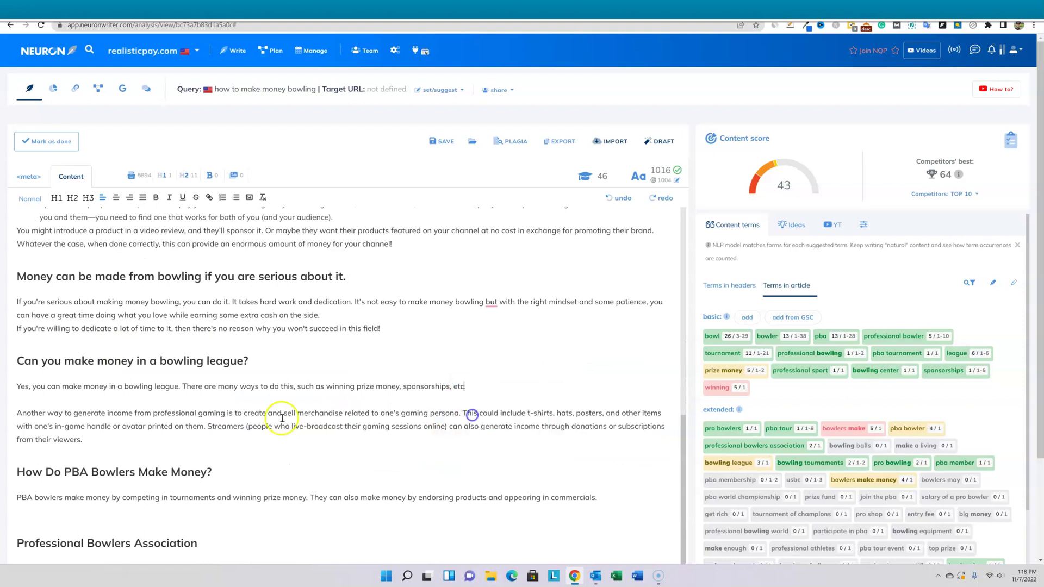
scroll(280, 419, "down", 2)
scroll(215, 422, "down", 2)
scroll(292, 397, "down", 1)
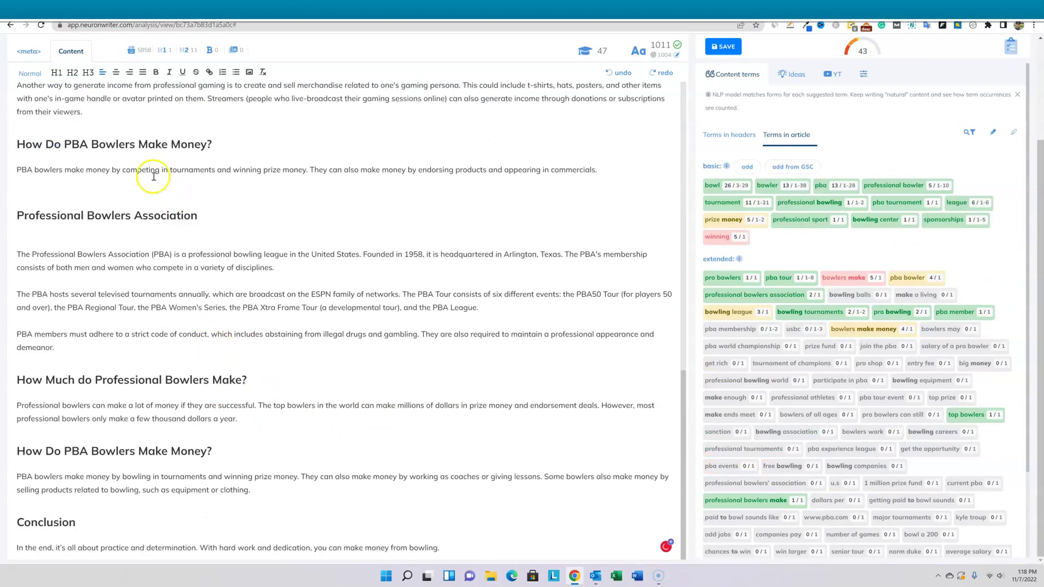
Remove the blank lines around the headings and look over the PBA sections.
left_click(89, 235)
key("BackSpace")
left_click(37, 206)
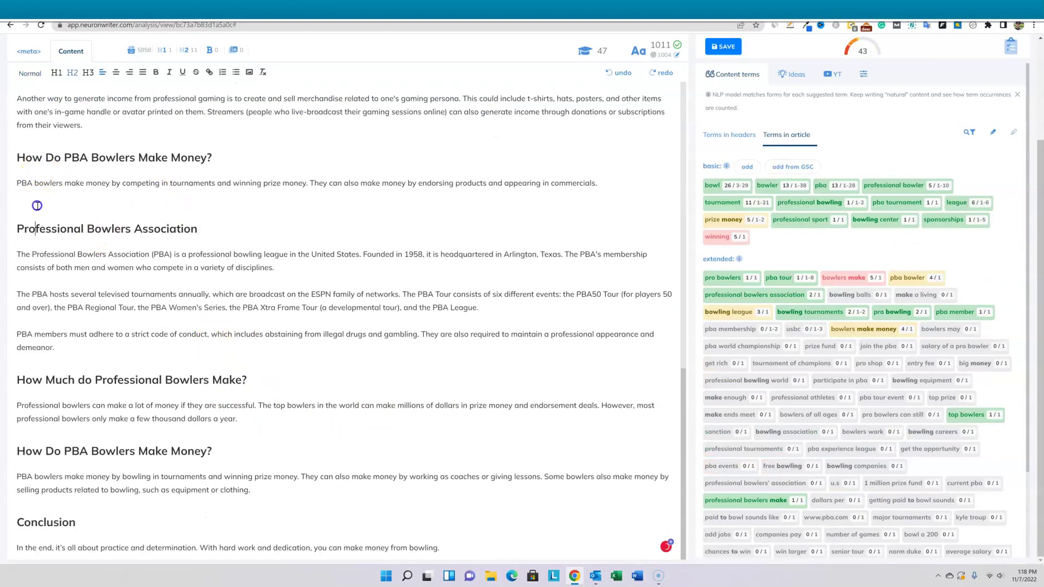
key("BackSpace")
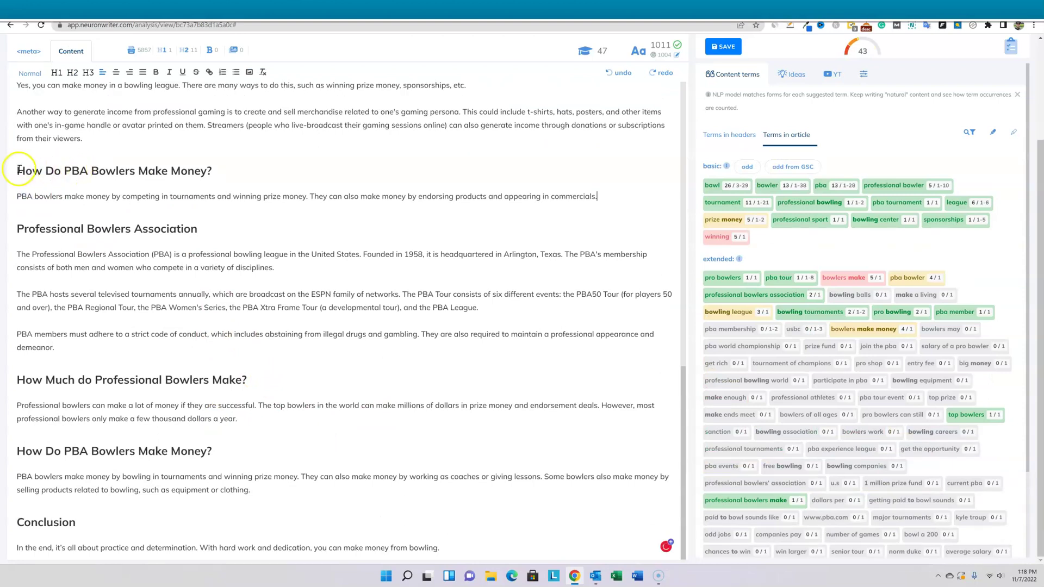
mouse_move(16, 171)
left_mouse_down()
mouse_move(96, 190)
mouse_move(264, 505)
left_mouse_up()
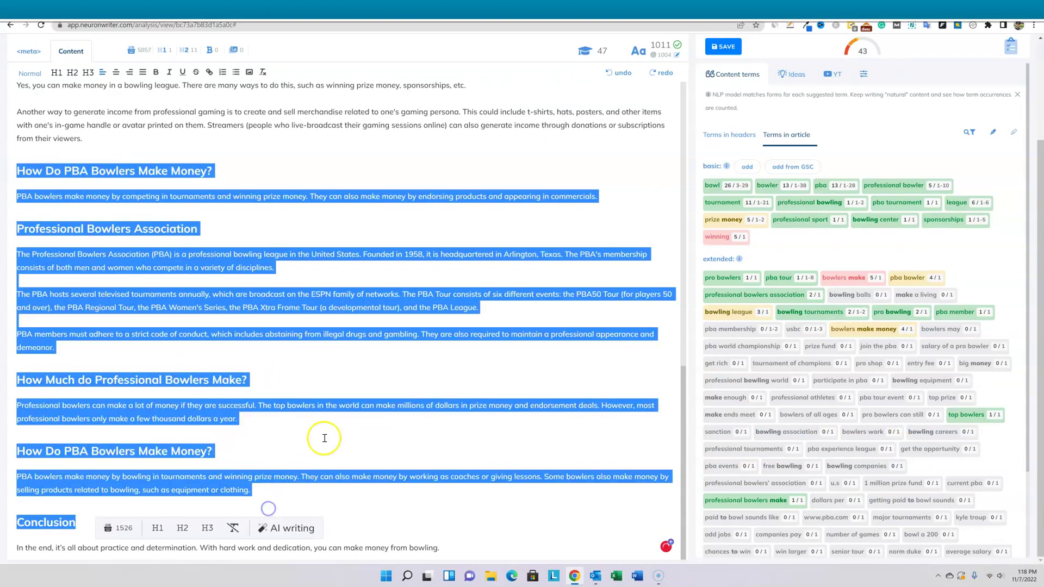
scroll(376, 403, "up", 2)
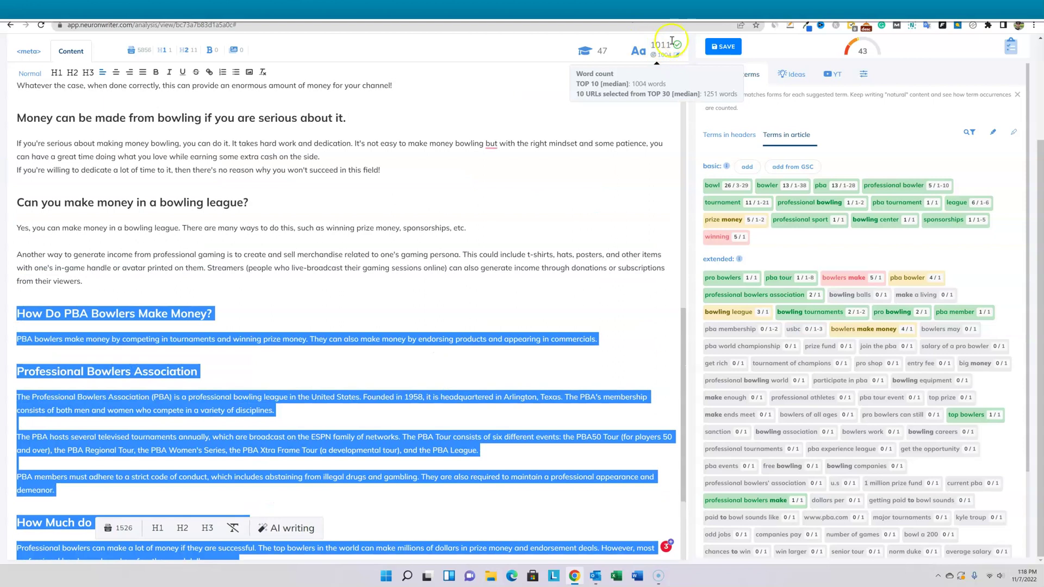
left_click(124, 273)
scroll(144, 299, "up", 3)
scroll(145, 301, "up", 3)
scroll(151, 298, "down", 8)
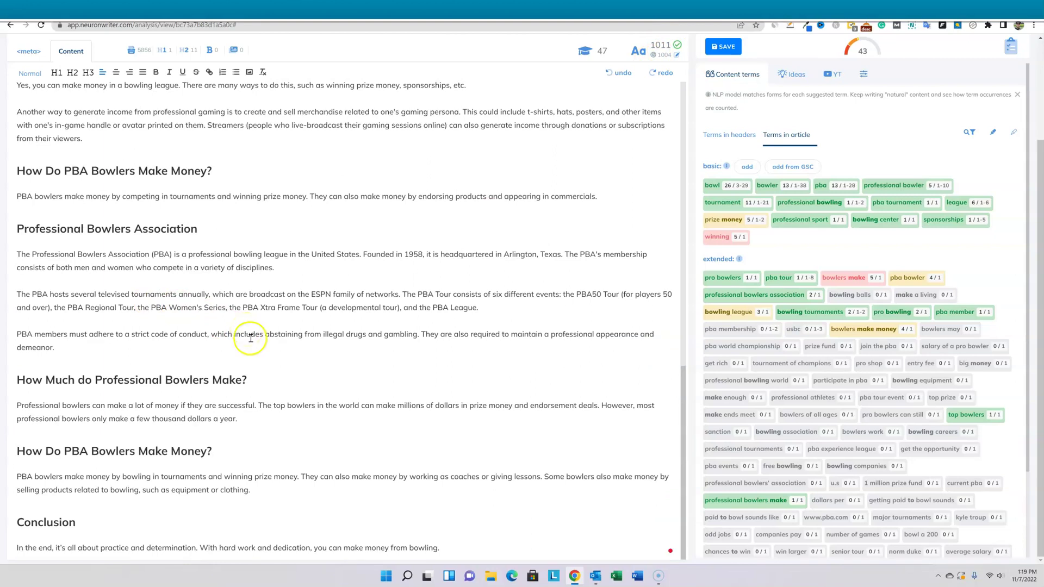
scroll(187, 432, "up", 1)
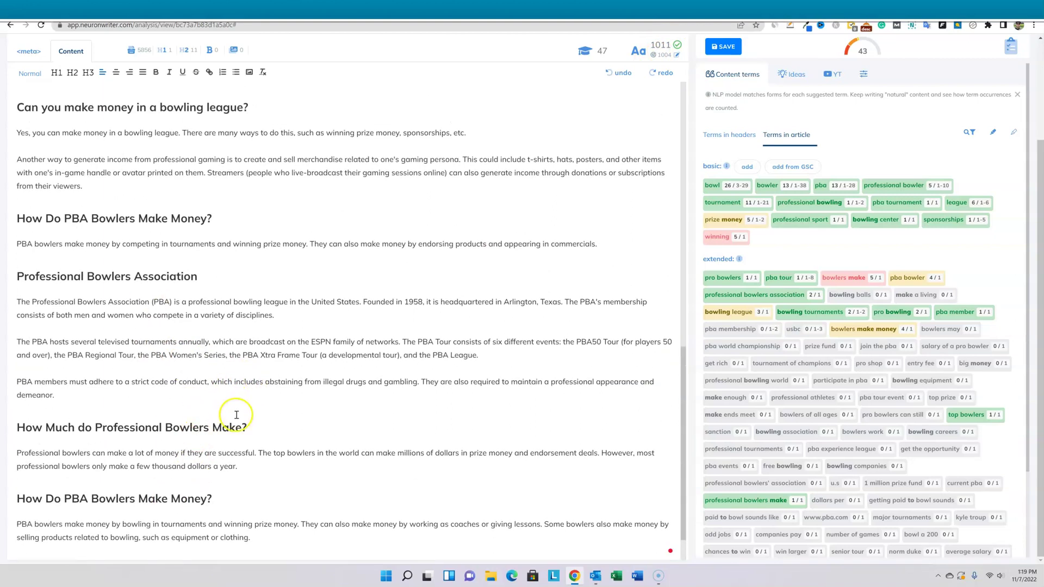
scroll(236, 416, "up", 2)
scroll(237, 414, "up", 1)
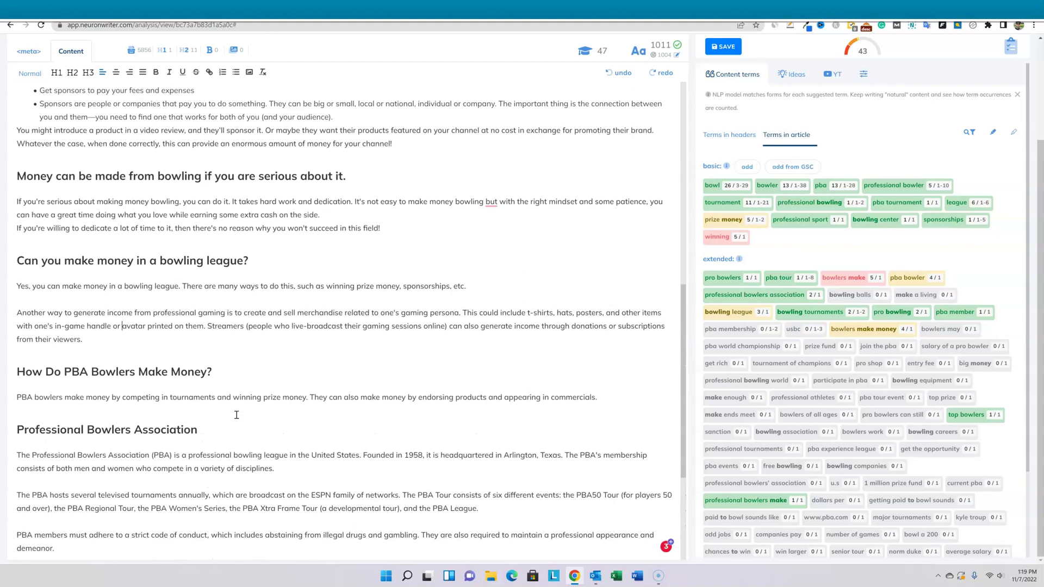
scroll(237, 415, "up", 1)
scroll(237, 415, "up", 5)
scroll(237, 415, "up", 4)
scroll(236, 415, "up", 1)
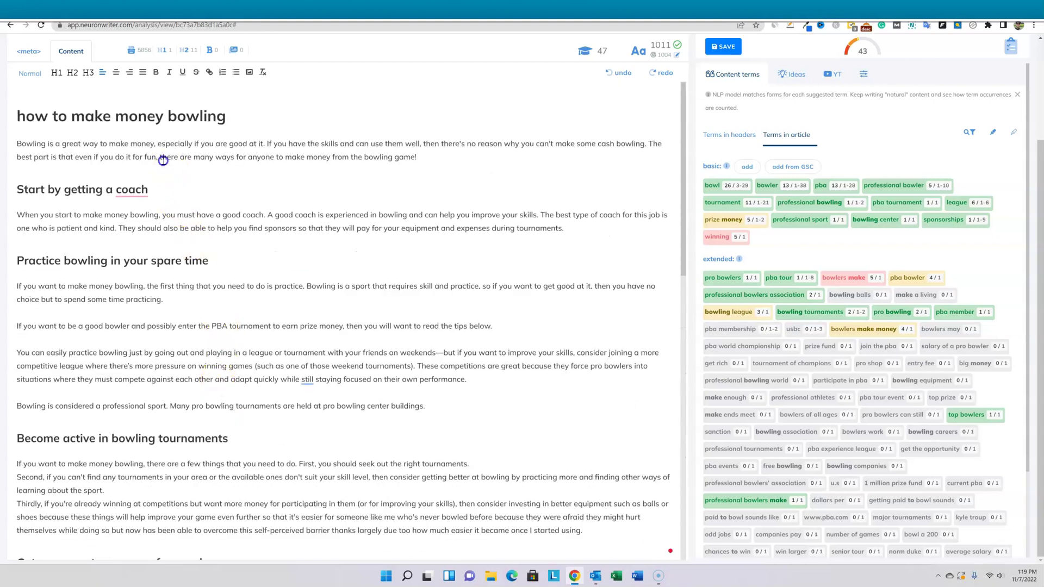
Select all of the bowling article's text, then clear the selection.
left_click_drag(170, 186, 163, 166)
left_click(175, 191)
key("ctrl+a")
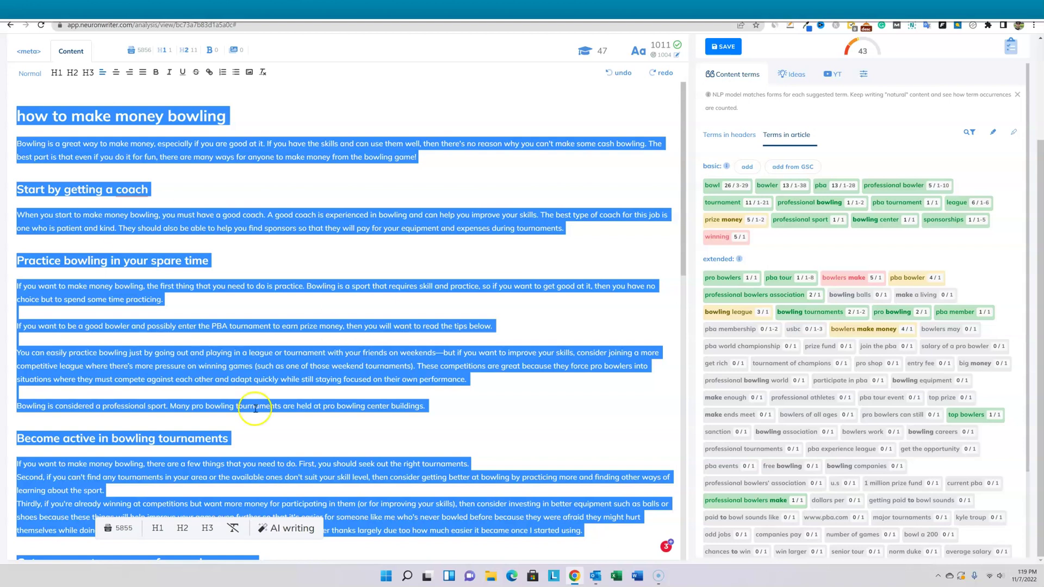
left_click(298, 286)
scroll(571, 269, "up", 2)
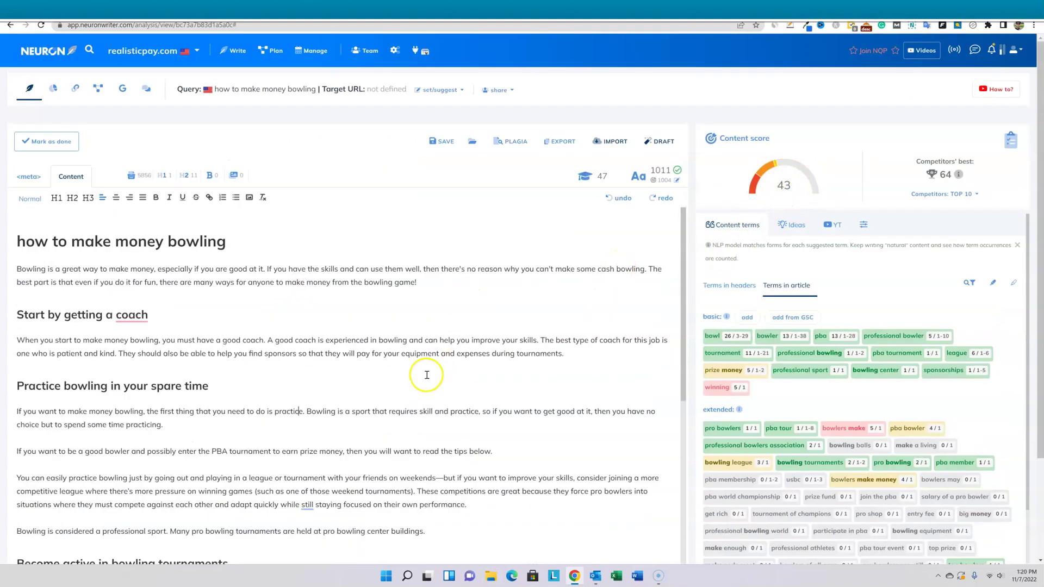
scroll(368, 394, "down", 3)
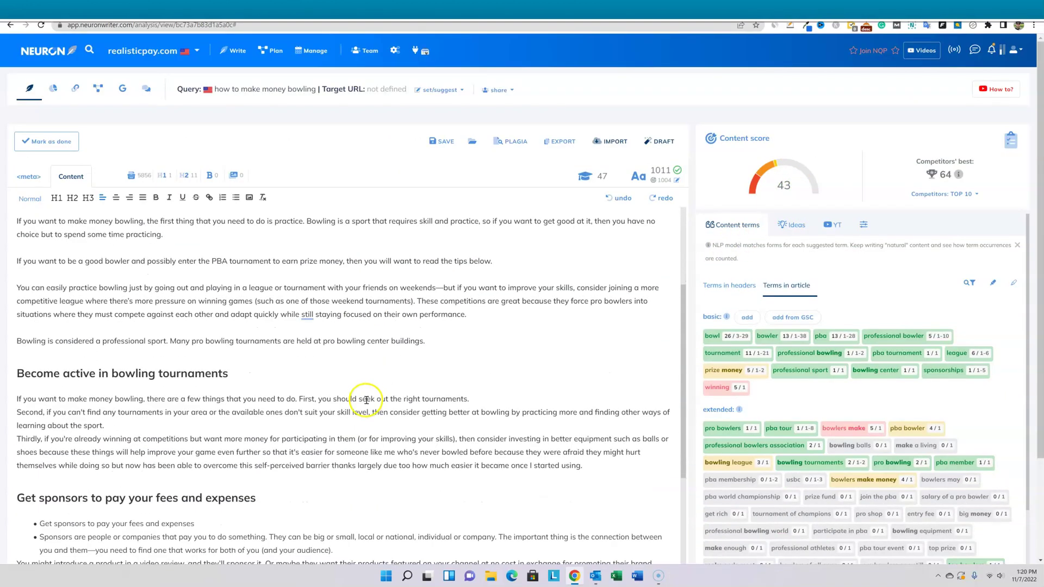
scroll(367, 397, "up", 3)
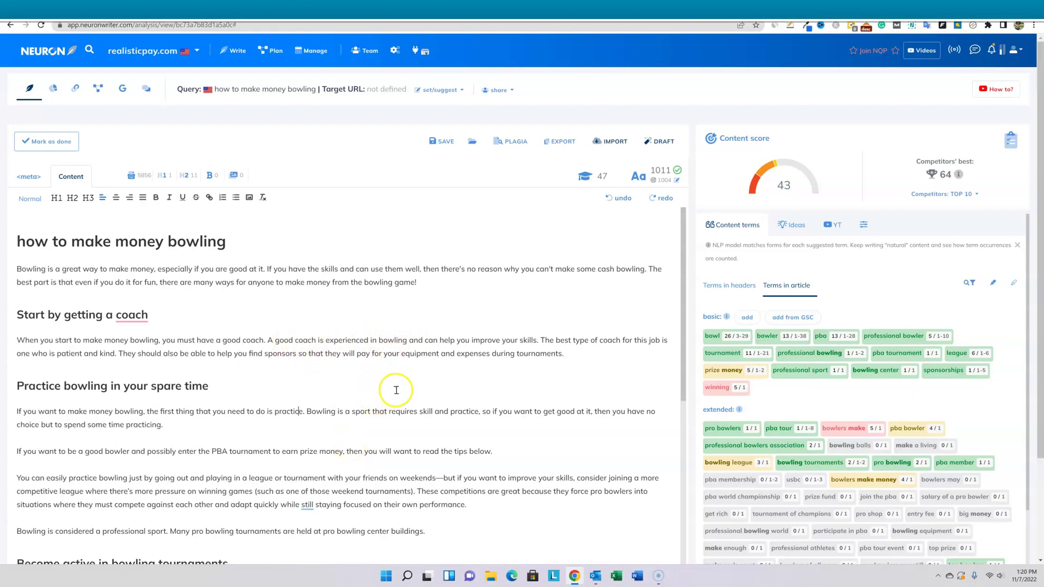
left_click(114, 8)
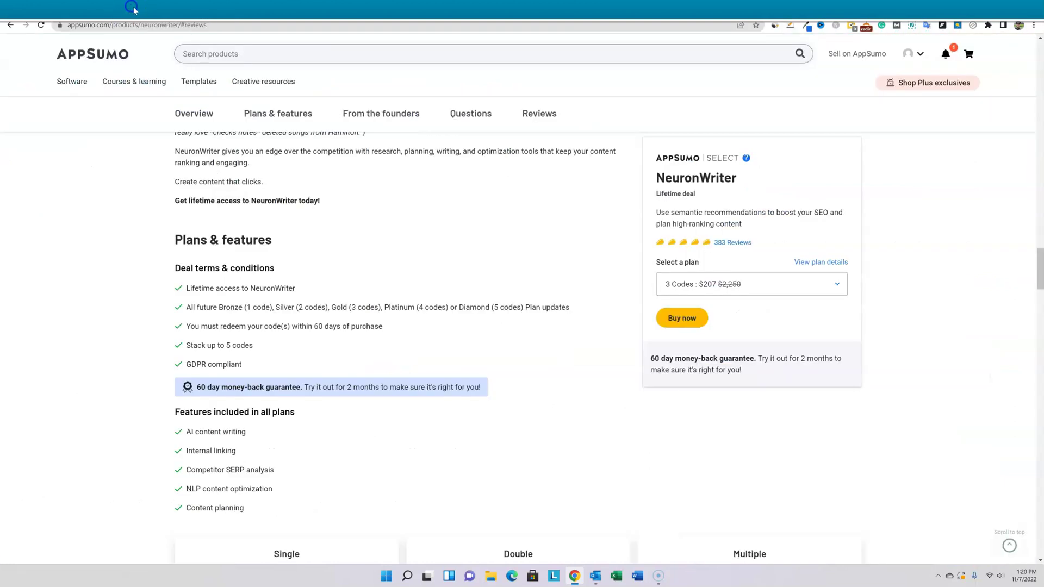
scroll(457, 449, "up", 2)
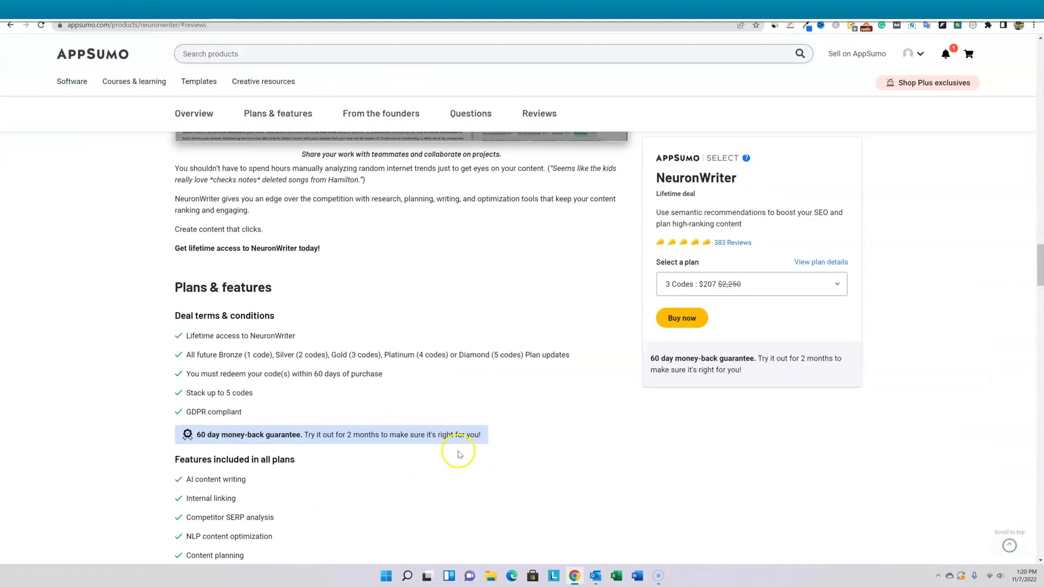
scroll(457, 453, "up", 1)
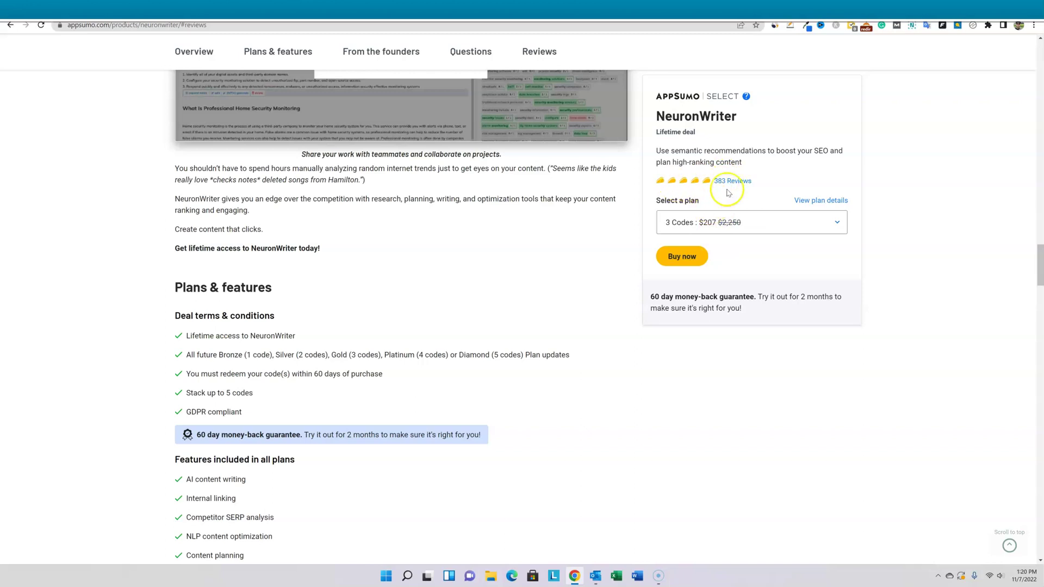
left_click(825, 225)
left_click(741, 291)
scroll(330, 308, "down", 2)
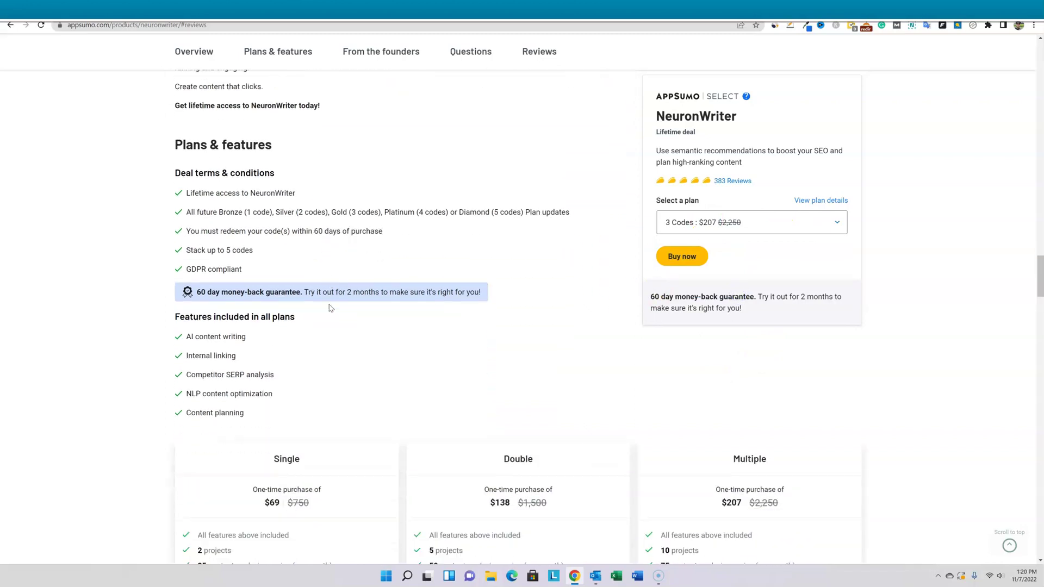
scroll(330, 314, "down", 2)
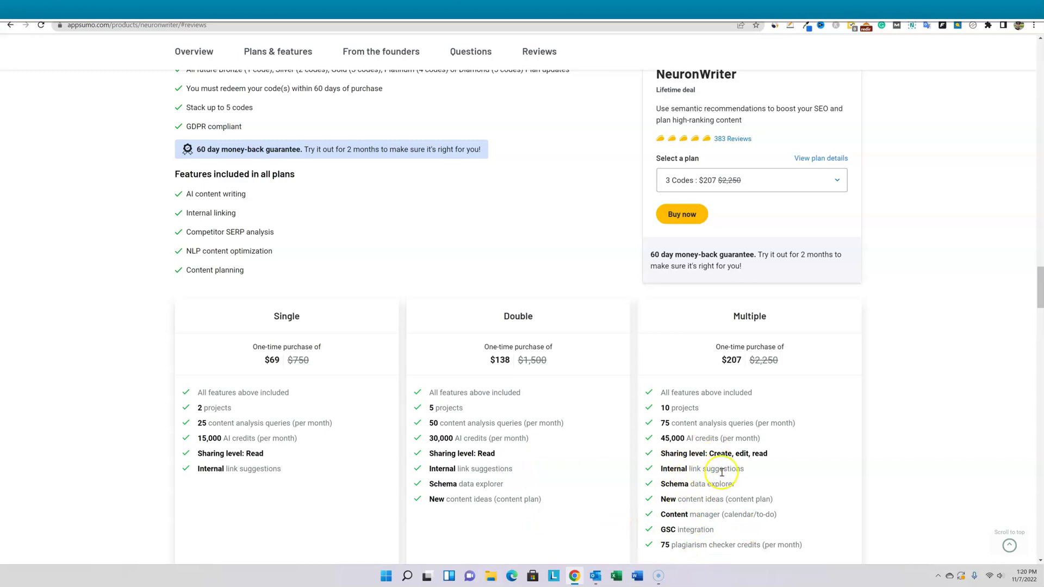
scroll(747, 498, "up", 1)
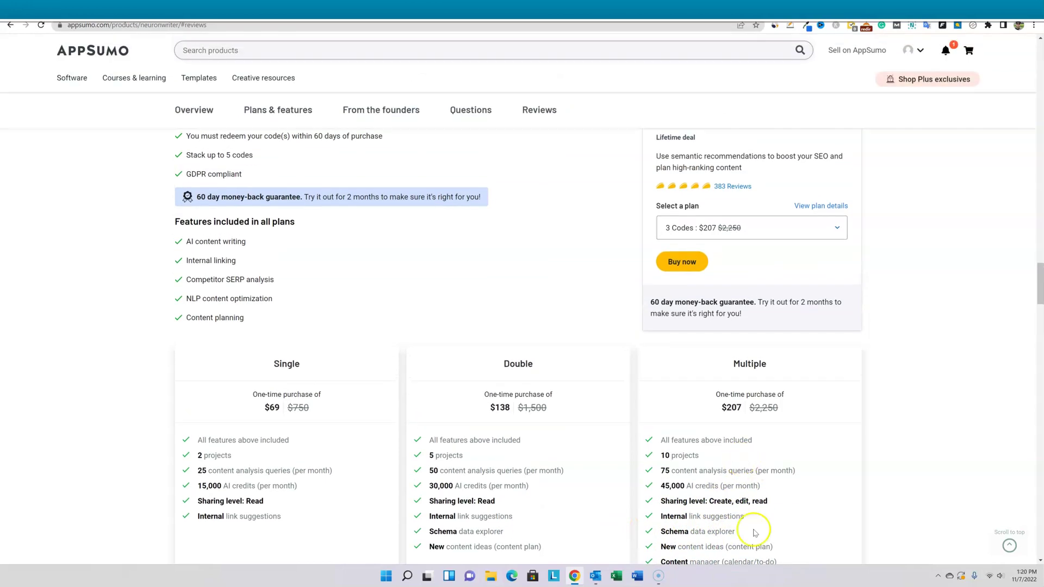
scroll(734, 538, "down", 1)
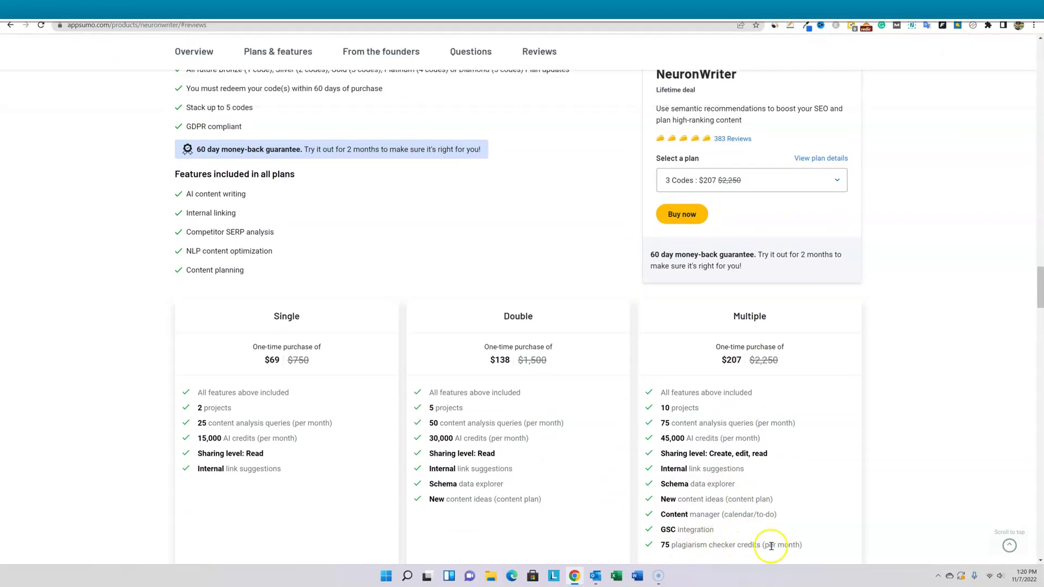
scroll(806, 536, "up", 2)
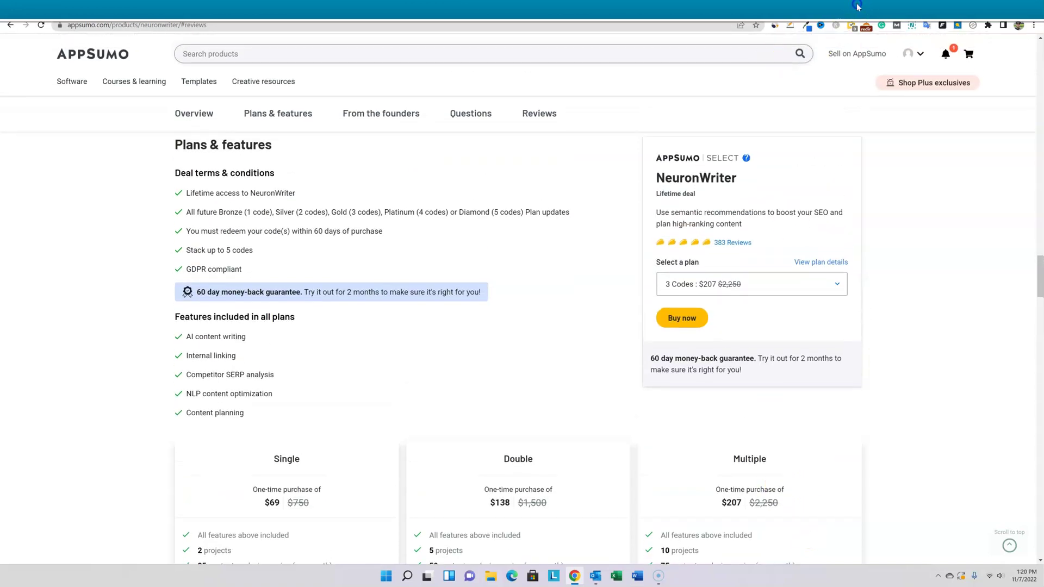
left_click(858, 6)
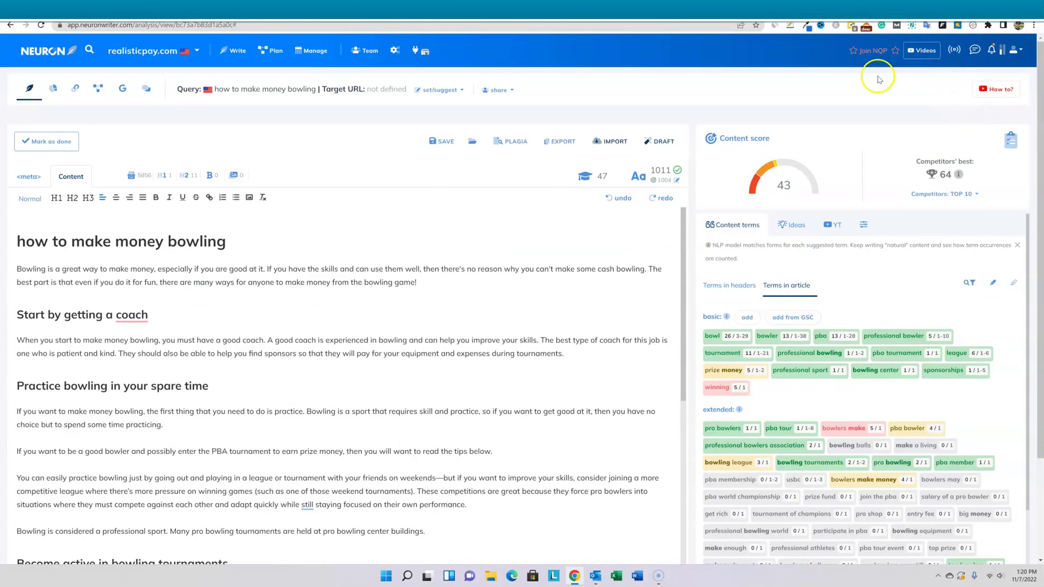
Start and confirm the PLAGIA check, which reports the article 100% unique.
left_click(515, 145)
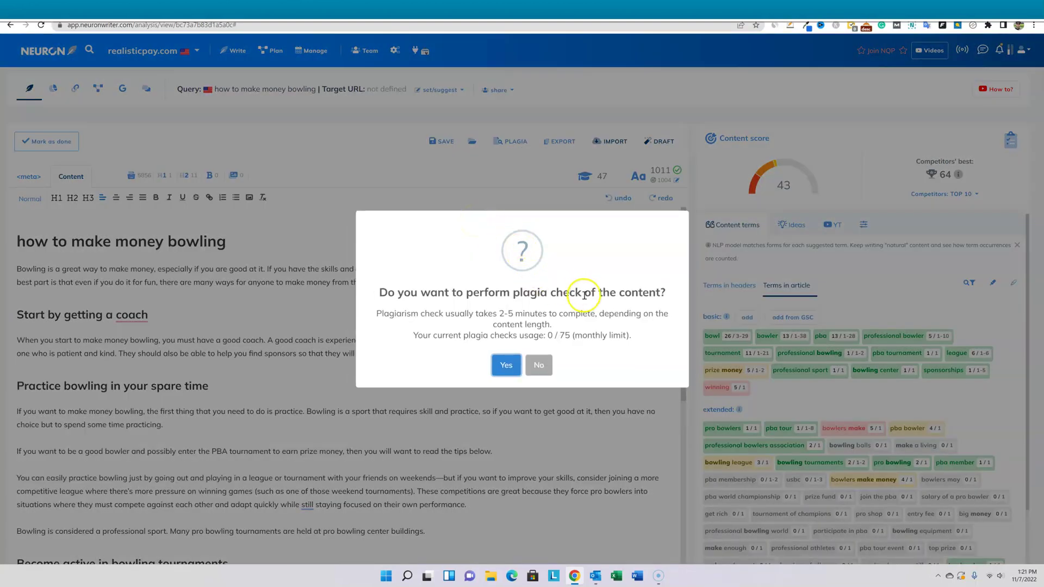
left_click(507, 369)
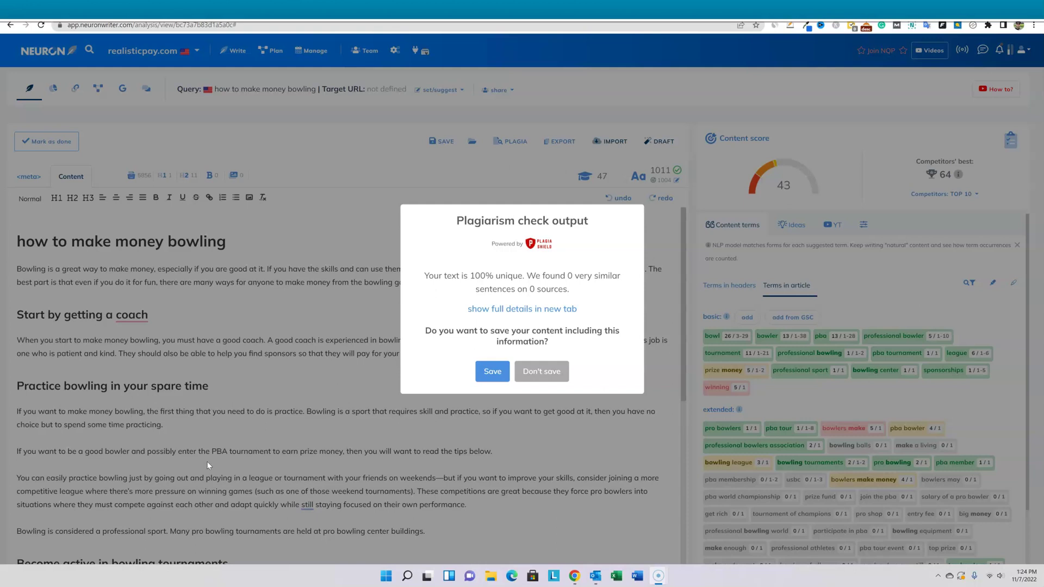
Review the full plagiarism report in a new tab, then save the article with its result.
left_click(205, 458)
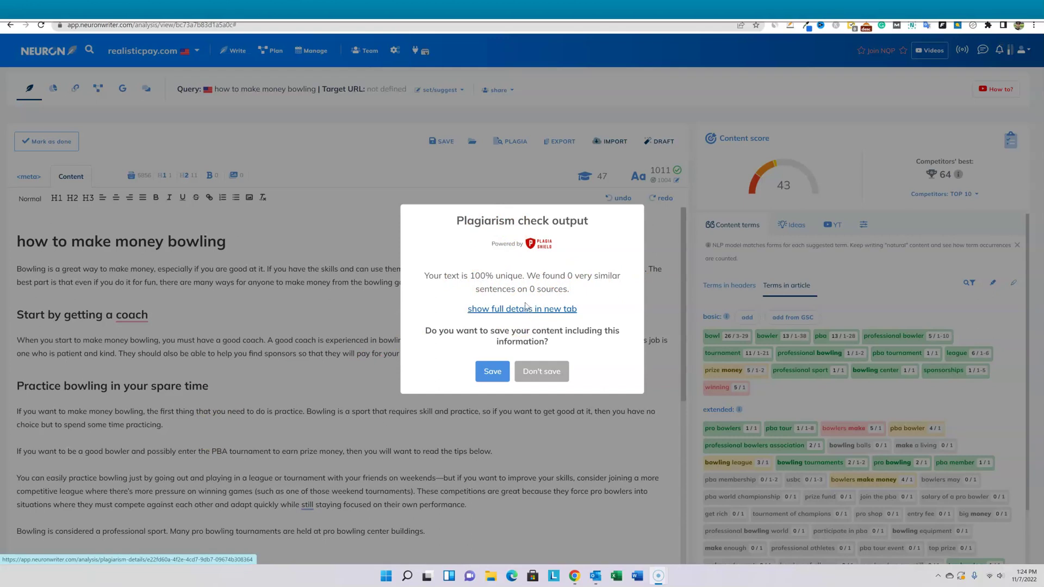
left_click(525, 312)
left_click(524, 313)
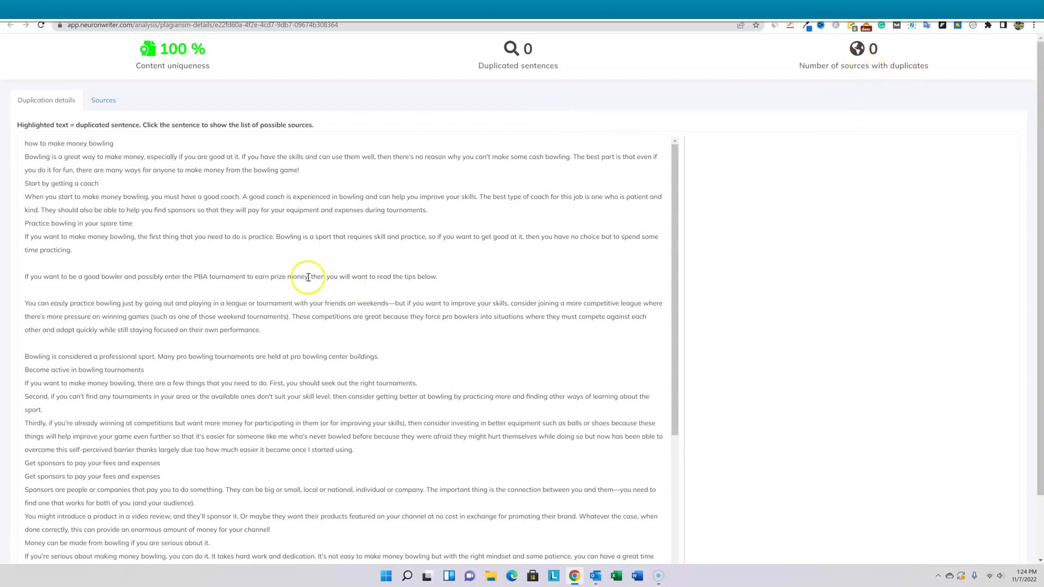
scroll(243, 300, "down", 2)
scroll(243, 299, "down", 3)
scroll(246, 315, "up", 4)
scroll(264, 299, "up", 2)
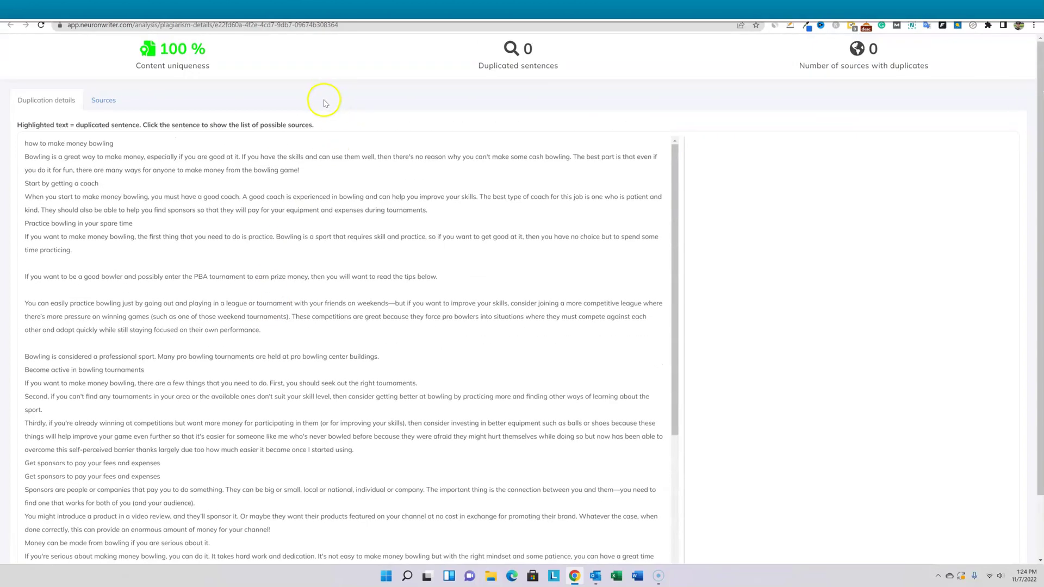
left_click(660, 11)
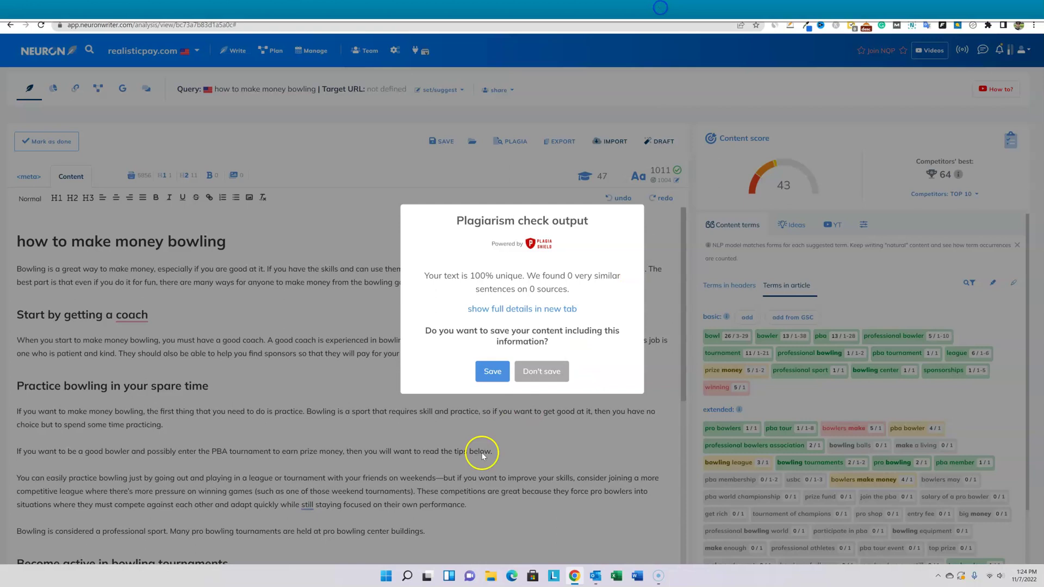
left_click(492, 369)
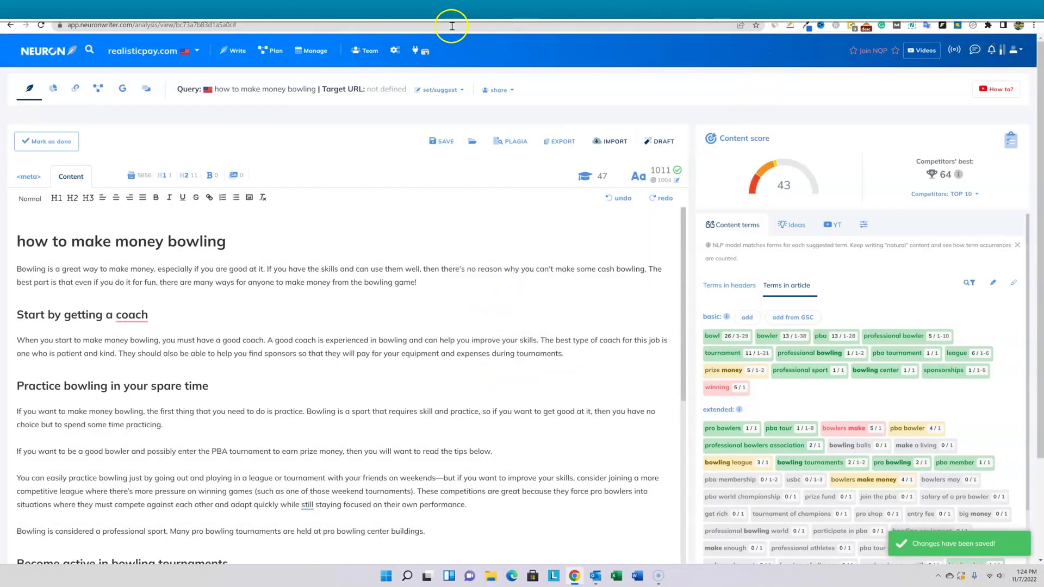
Compare Grammarly's 4% plagiarism matches with Copyscape's no-results report, then return to the NeuronWriter editor.
left_click(355, 10)
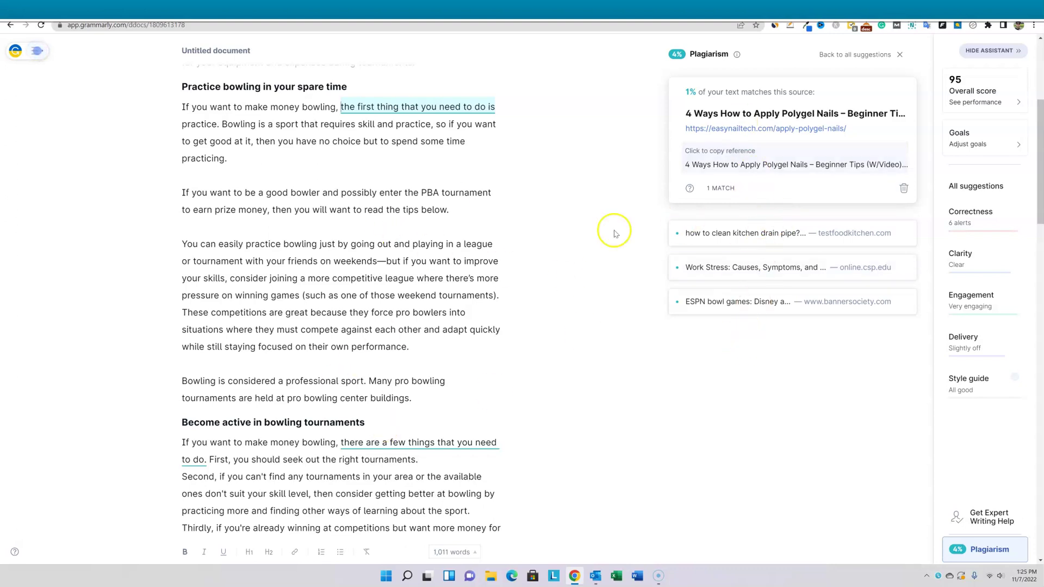
left_click(860, 8)
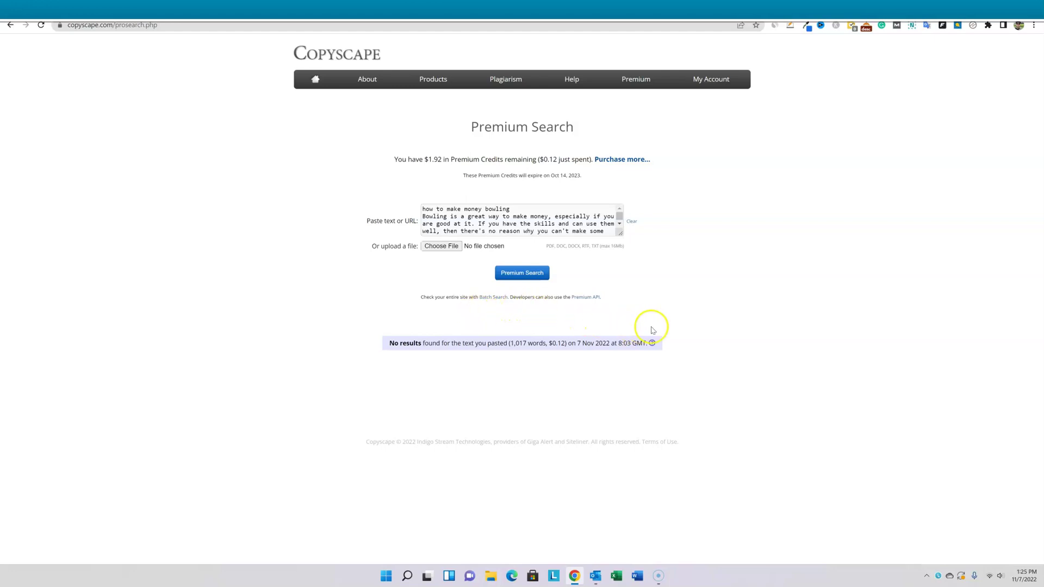
left_click_drag(392, 342, 450, 343)
left_click(782, 257)
left_click(712, 7)
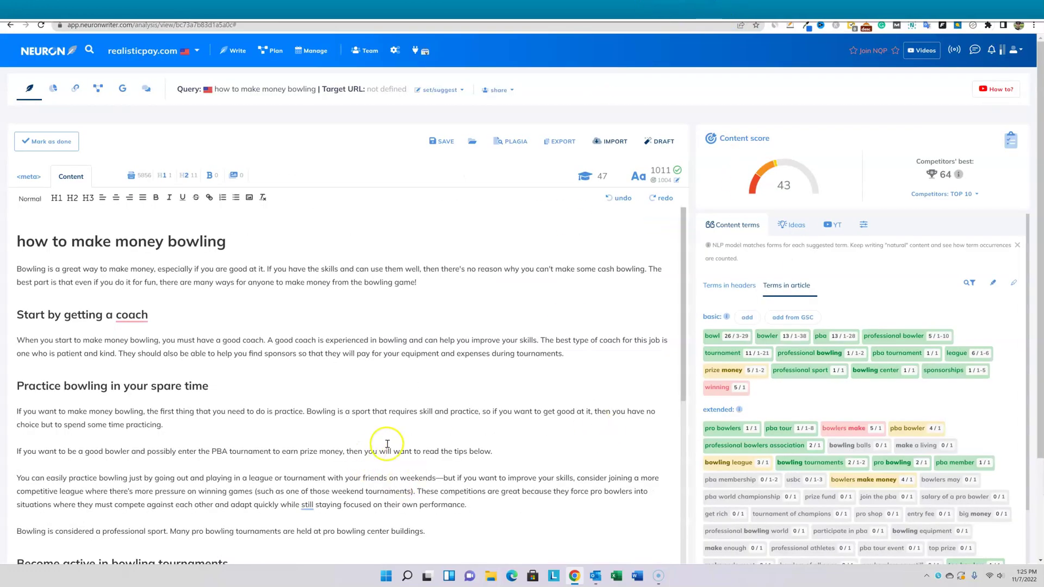
scroll(563, 454, "down", 5)
scroll(564, 450, "up", 5)
Bring up AppSumo's NeuronWriter deal page with its plans, including the 3-code $207 plan.
left_click(94, 8)
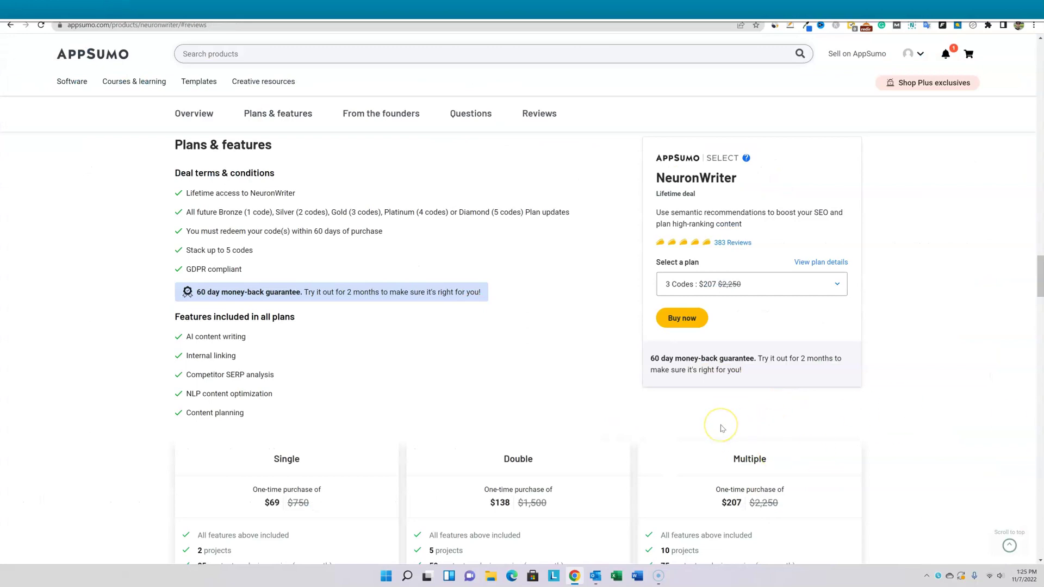